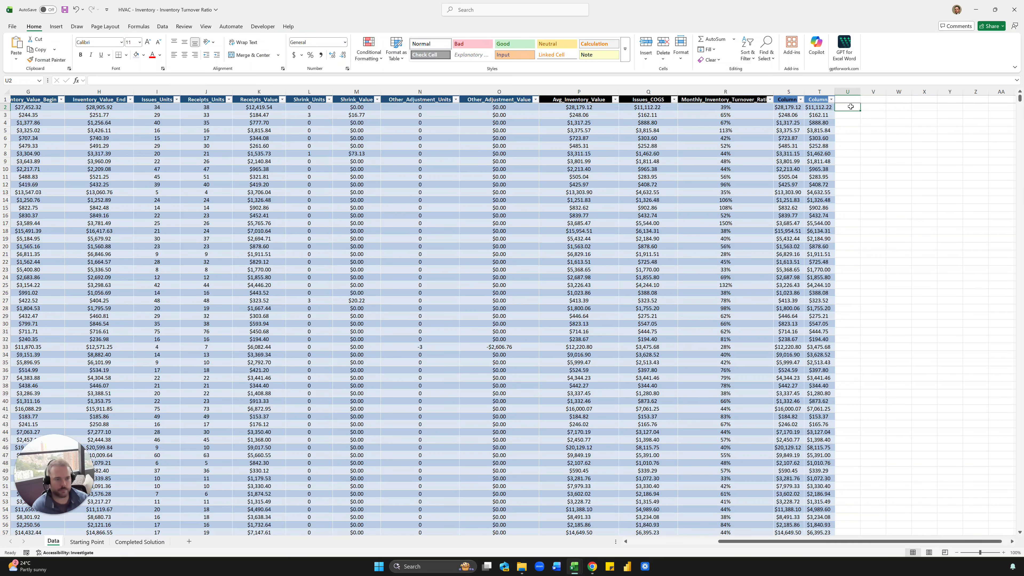
{"action": "type", "text": "="}
{"action": "key", "text": "Left"}
{"action": "type", "text": "/"}
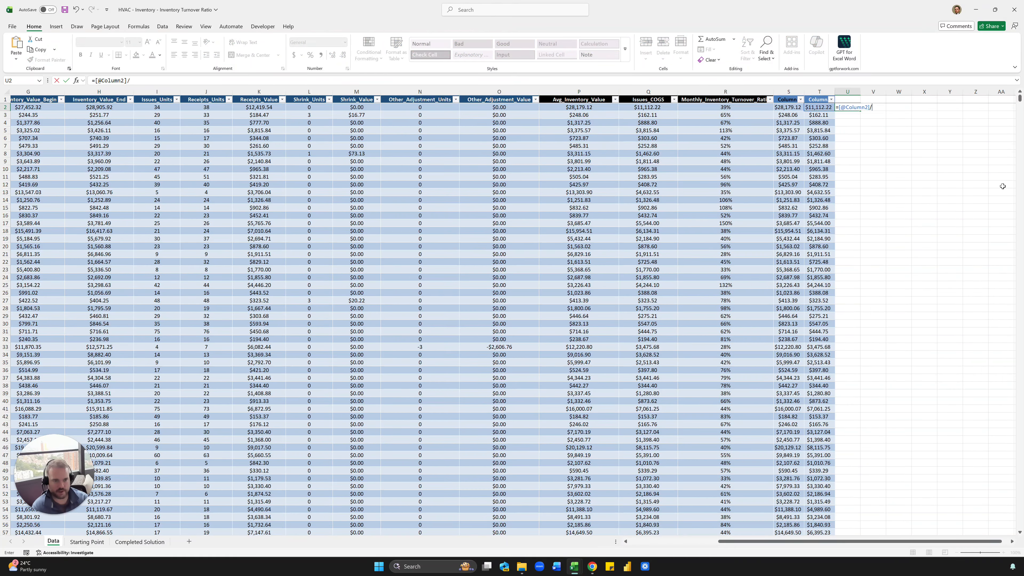
{"action": "key", "text": "Left"}
{"action": "key", "text": "Left"}
{"action": "key", "text": "ctrl+Return"}
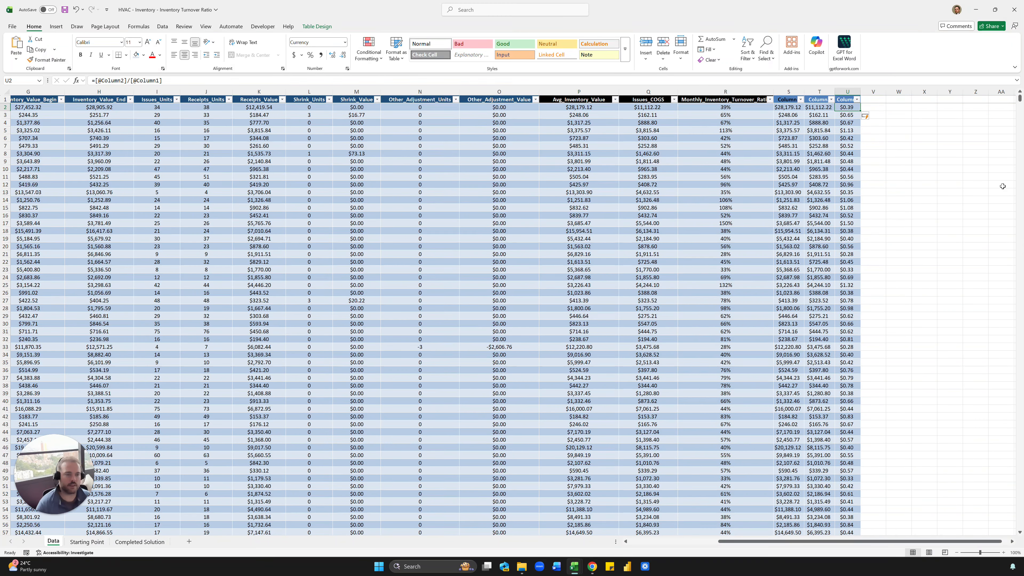
{"action": "left_click", "coordinate": [846, 91]}
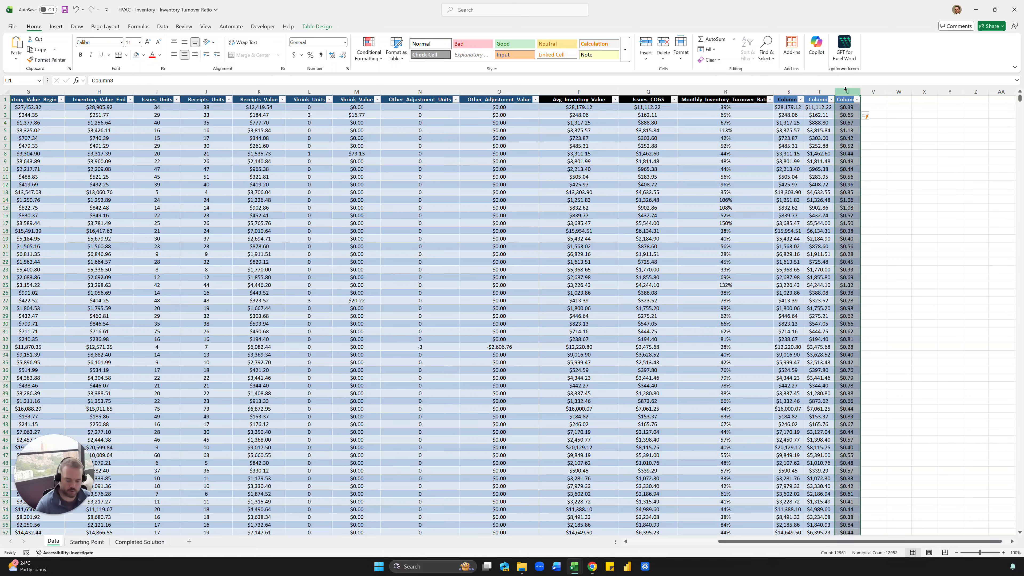
{"action": "key", "text": "ctrl+shift+5"}
{"action": "left_click", "coordinate": [865, 199]}
{"action": "left_click", "coordinate": [868, 191]}
{"action": "left_click", "coordinate": [870, 186]}
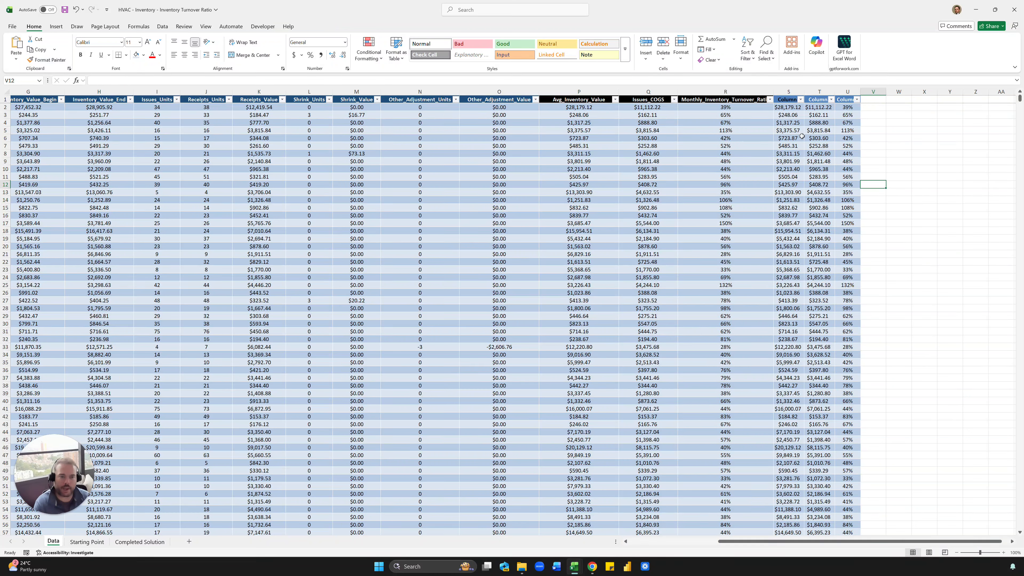
{"action": "left_click", "coordinate": [790, 123]}
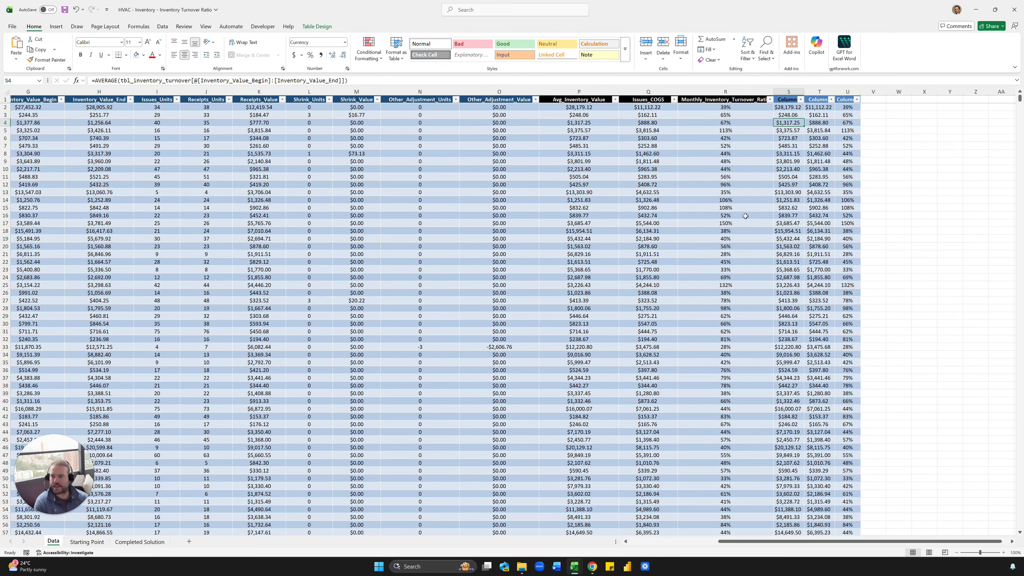
- Delete helper columns S:U and move to the blank Starting Point sheet
{"action": "left_click", "coordinate": [801, 91]}
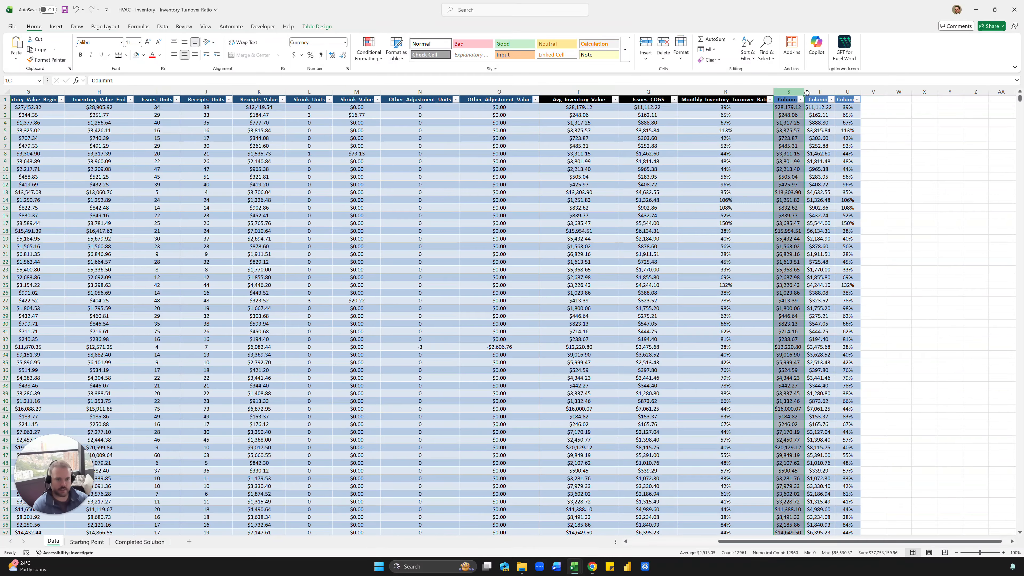
{"action": "left_click_drag", "start_coordinate": [807, 93], "coordinate": [841, 93]}
{"action": "right_click", "coordinate": [841, 92]}
{"action": "left_click", "coordinate": [860, 182]}
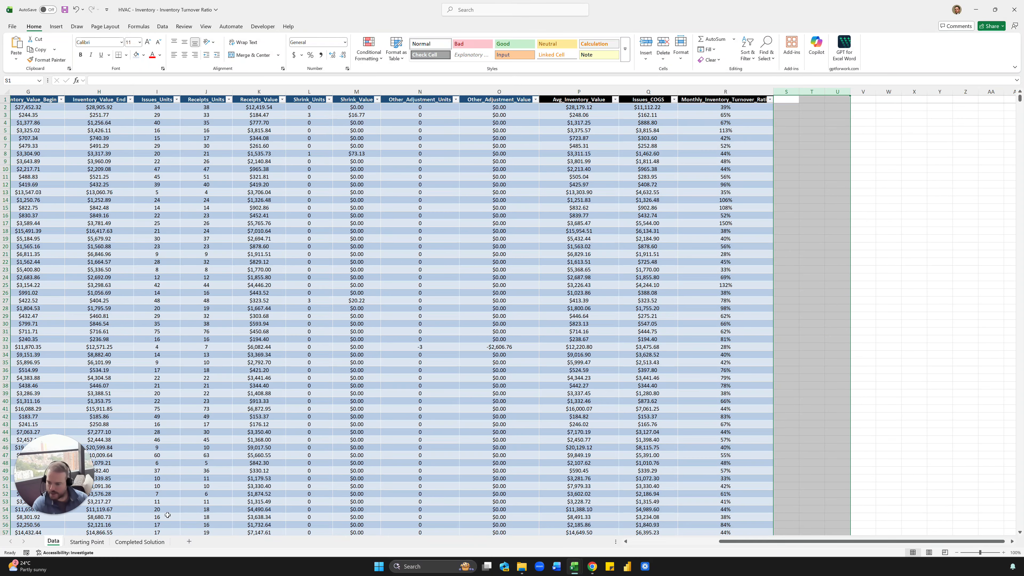
{"action": "left_click", "coordinate": [86, 542]}
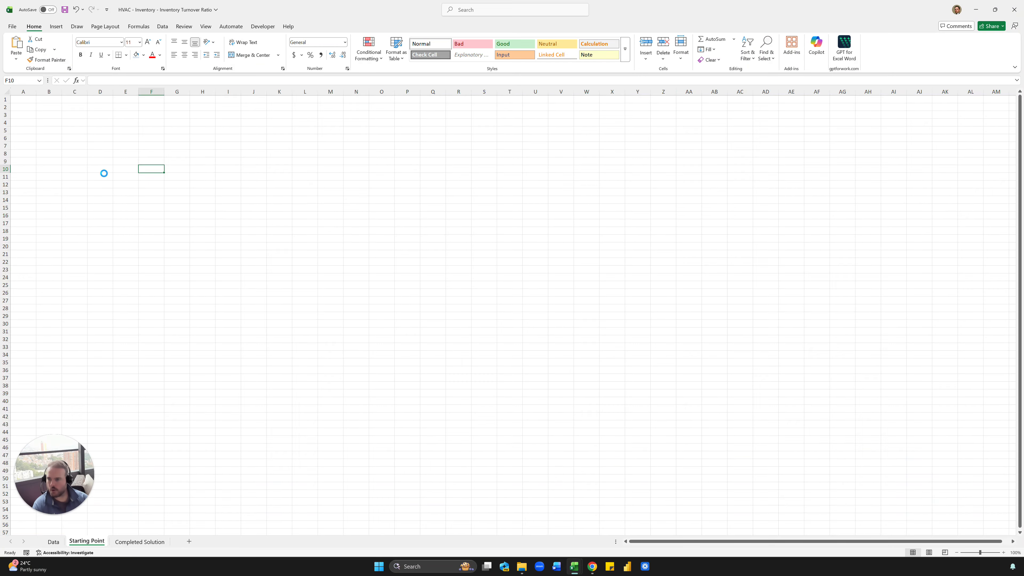
- Enter the Month header in B2 and center all text on the sheet
{"action": "scroll", "coordinate": [101, 162], "scroll_direction": "up", "scroll_amount": 6, "text": "ctrl"}
{"action": "left_click", "coordinate": [94, 126]}
{"action": "type", "text": "Month"}
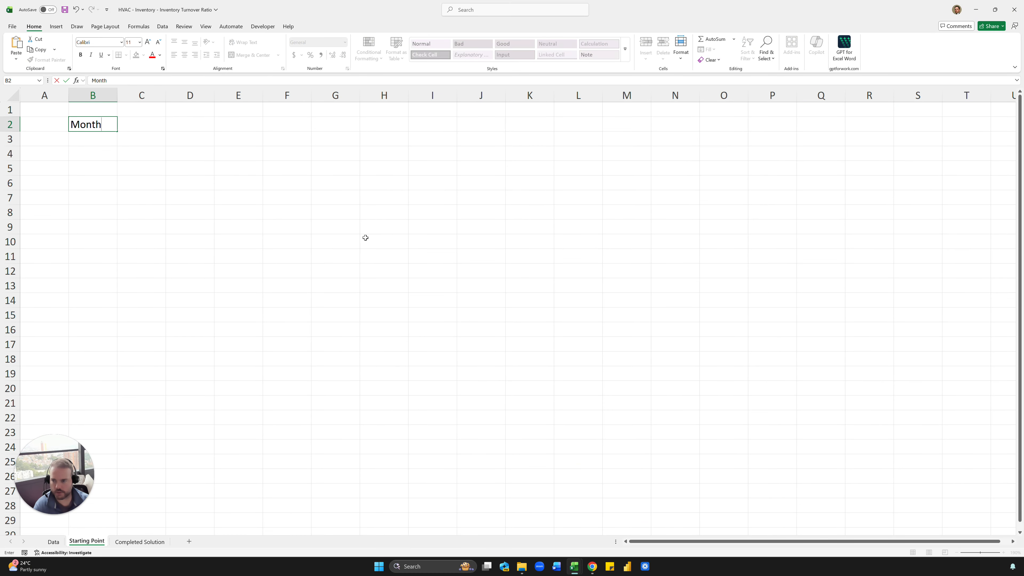
{"action": "key", "text": "Return"}
{"action": "left_click", "coordinate": [11, 97]}
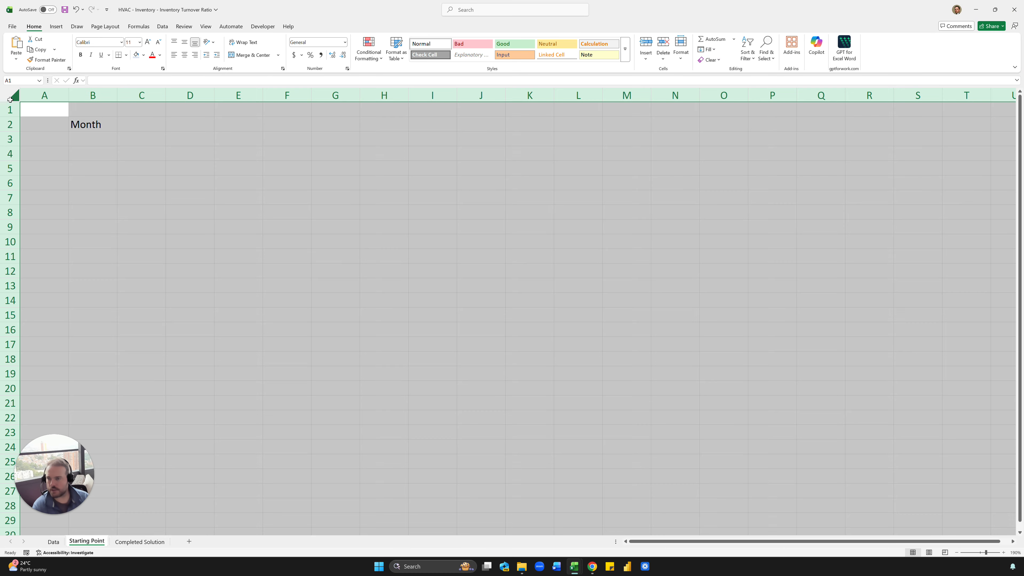
{"action": "left_click", "coordinate": [184, 54]}
- Review the Data sheet's month-end dates and the Completed Solution sheet for reference
{"action": "left_click", "coordinate": [87, 142]}
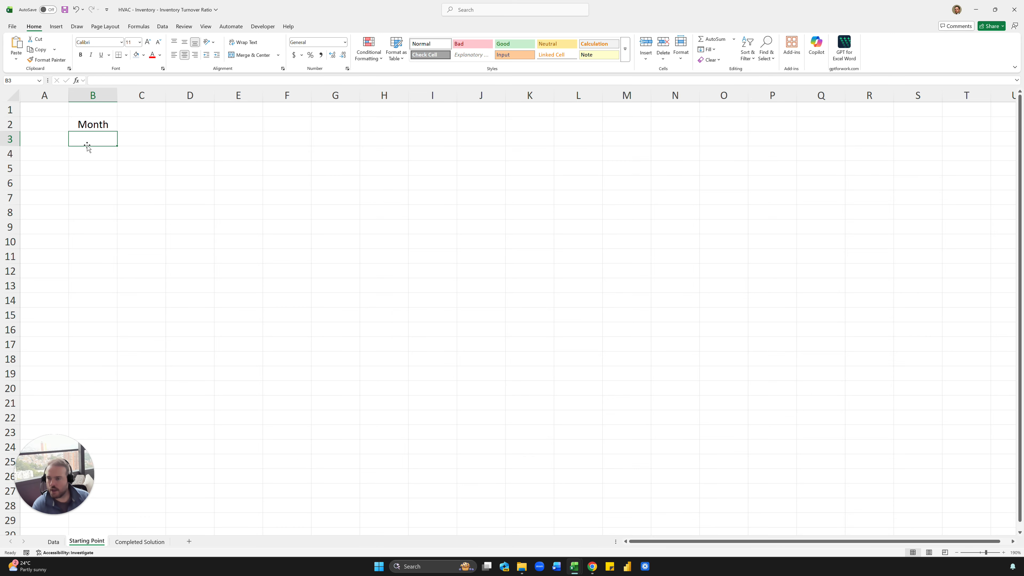
{"action": "left_click", "coordinate": [53, 542]}
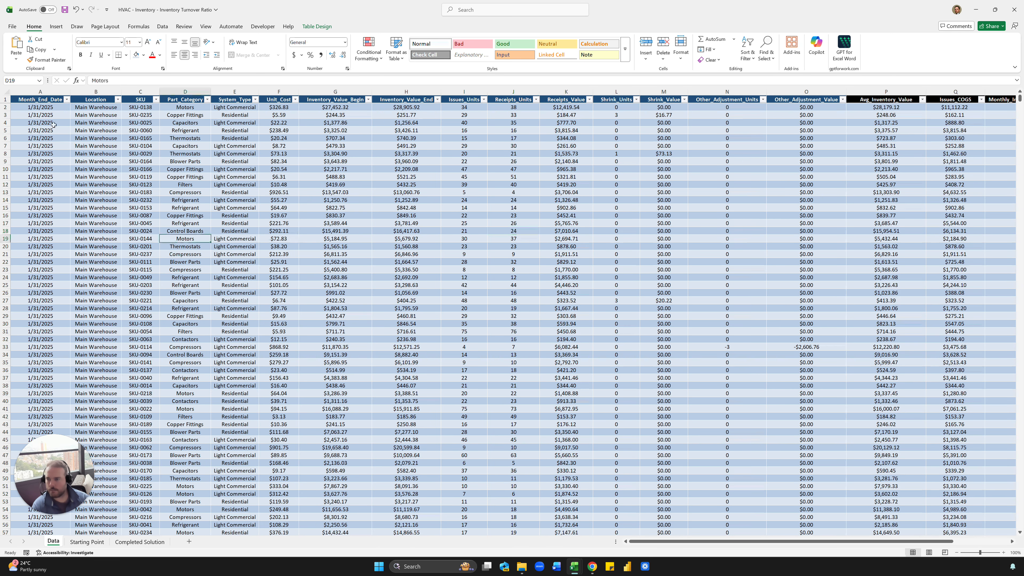
{"action": "left_click_drag", "start_coordinate": [52, 115], "coordinate": [45, 239]}
{"action": "left_click", "coordinate": [42, 162]}
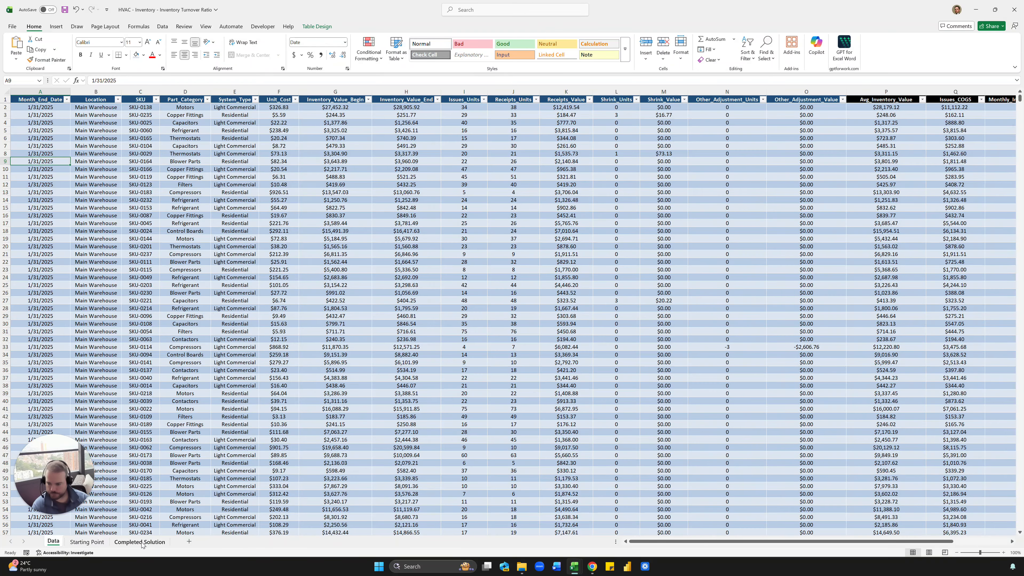
{"action": "left_click", "coordinate": [148, 542]}
{"action": "left_click", "coordinate": [83, 542]}
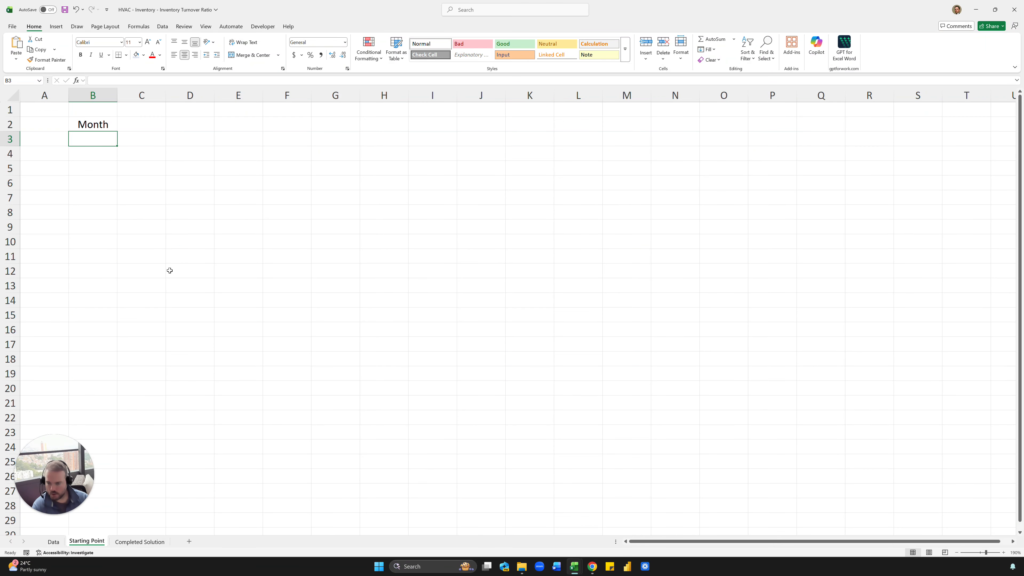
- Enter =UNIQUE(tbl_inventory_turnover[Month_End_Date]) in B3 and select the spilled month list
{"action": "type", "text": "=unique"}
{"action": "key", "text": "Tab"}
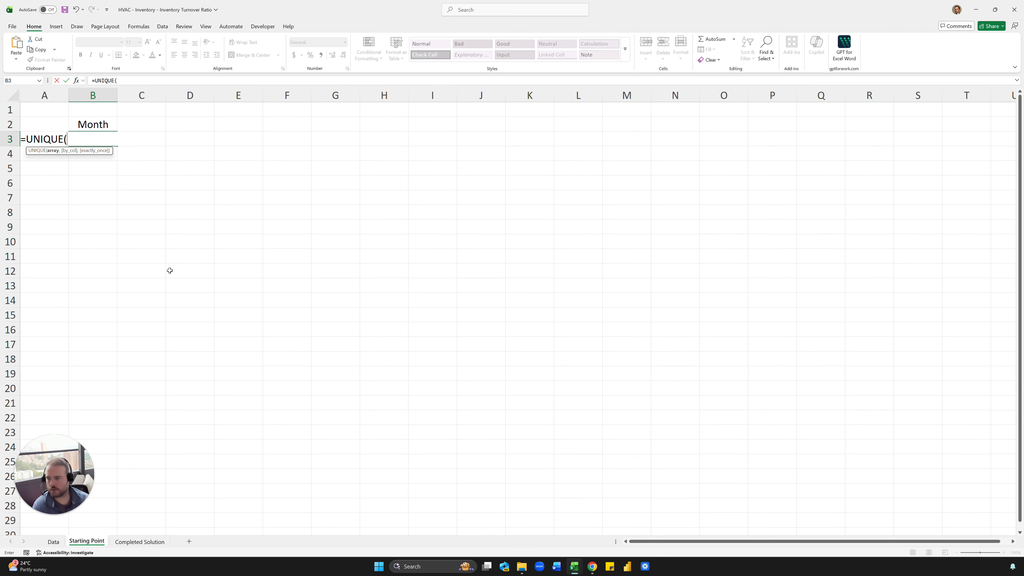
{"action": "left_click", "coordinate": [55, 542]}
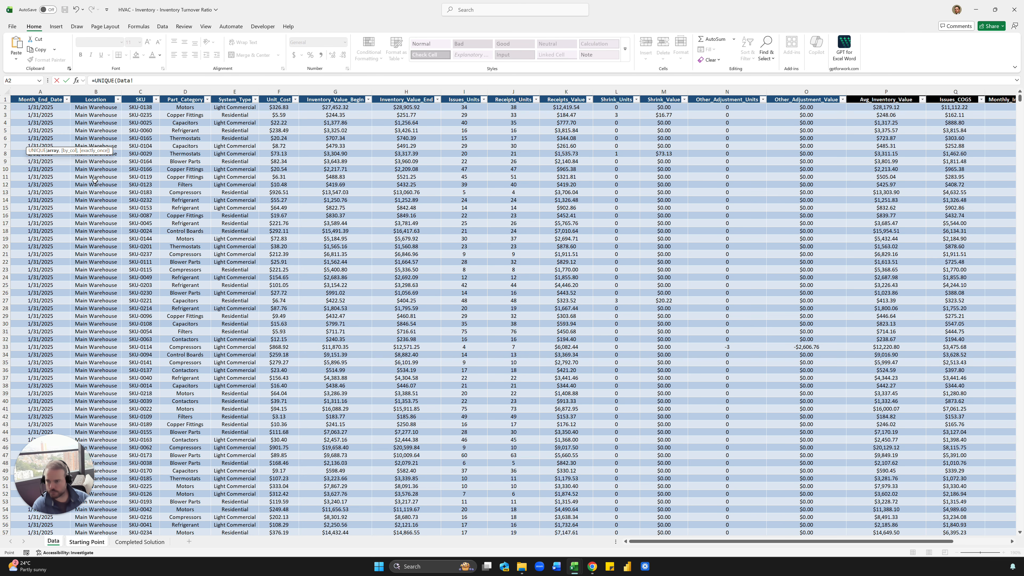
{"action": "left_click", "coordinate": [45, 90]}
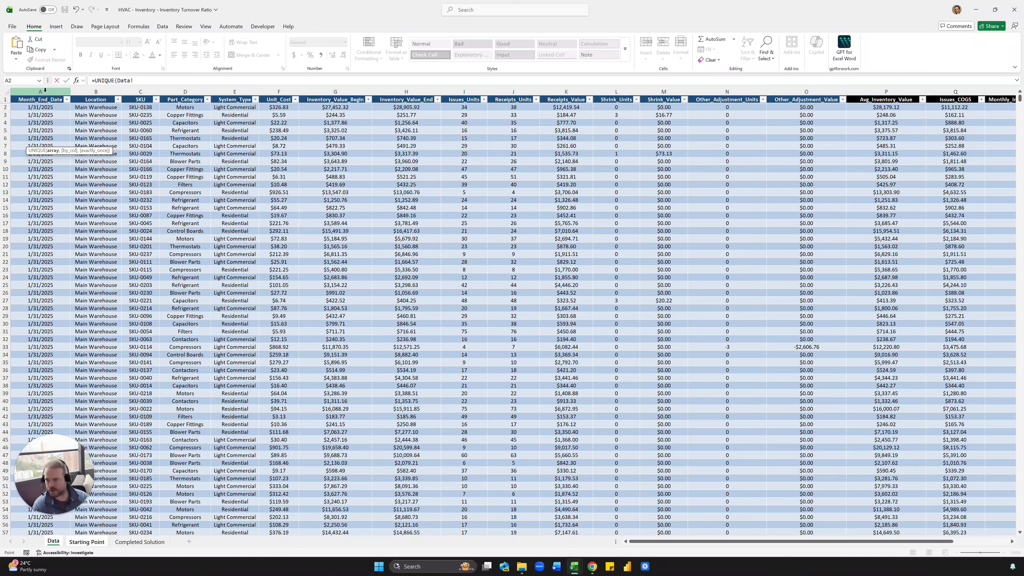
{"action": "left_click", "coordinate": [47, 95]}
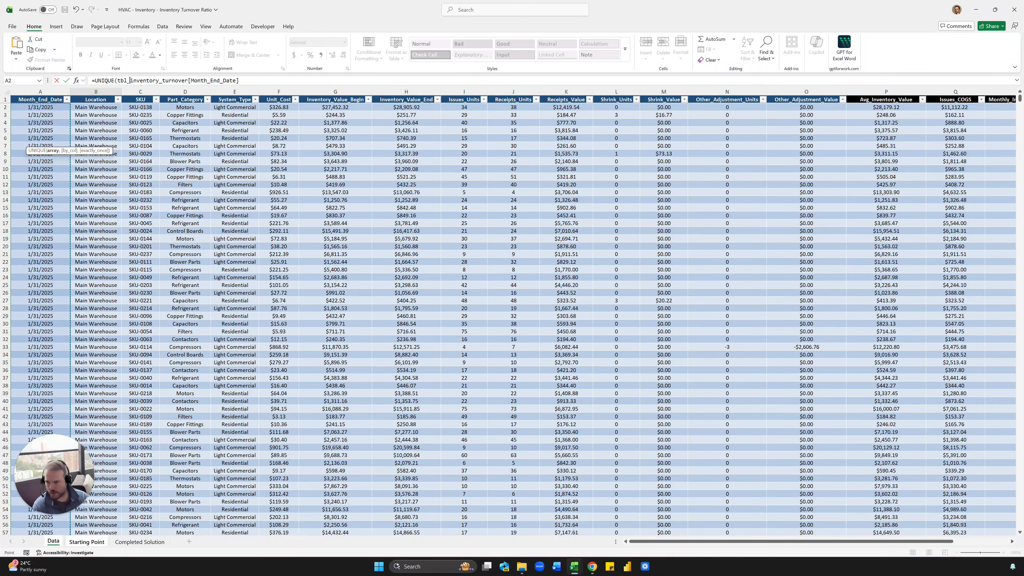
{"action": "left_click", "coordinate": [239, 82]}
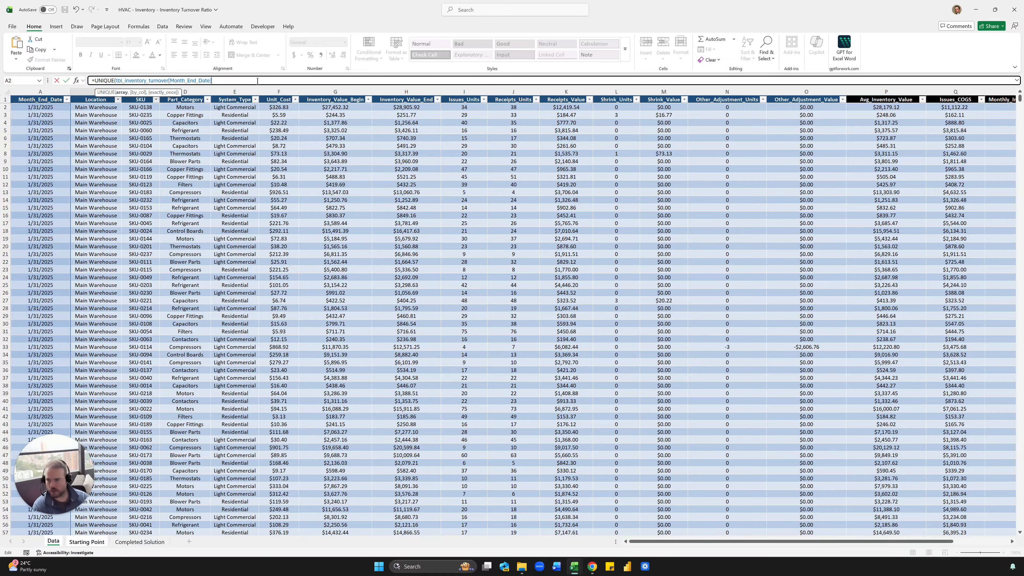
{"action": "type", "text": ")"}
{"action": "key", "text": "Return"}
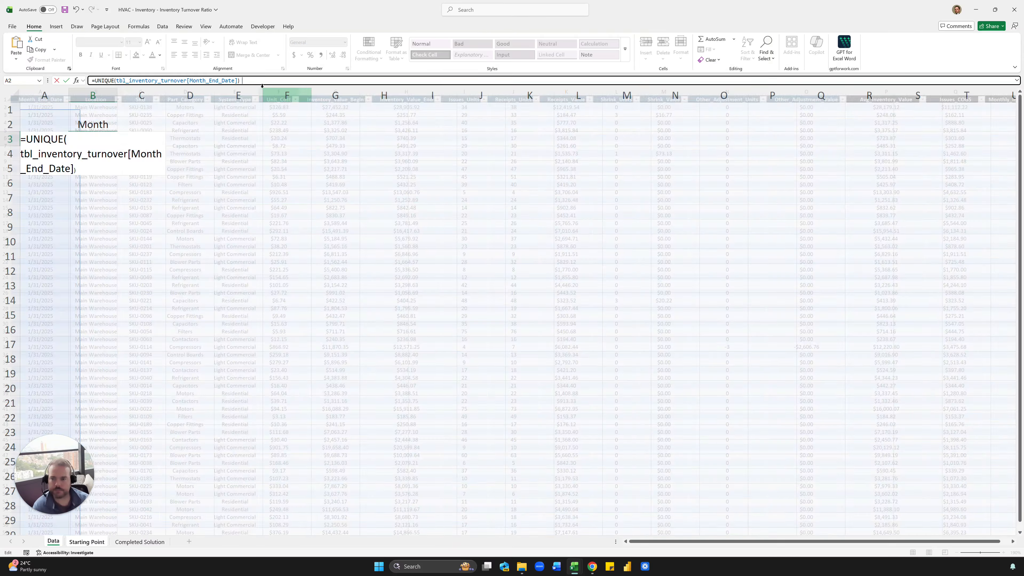
{"action": "key", "text": "Up"}
{"action": "key", "text": "ctrl+shift+Down"}
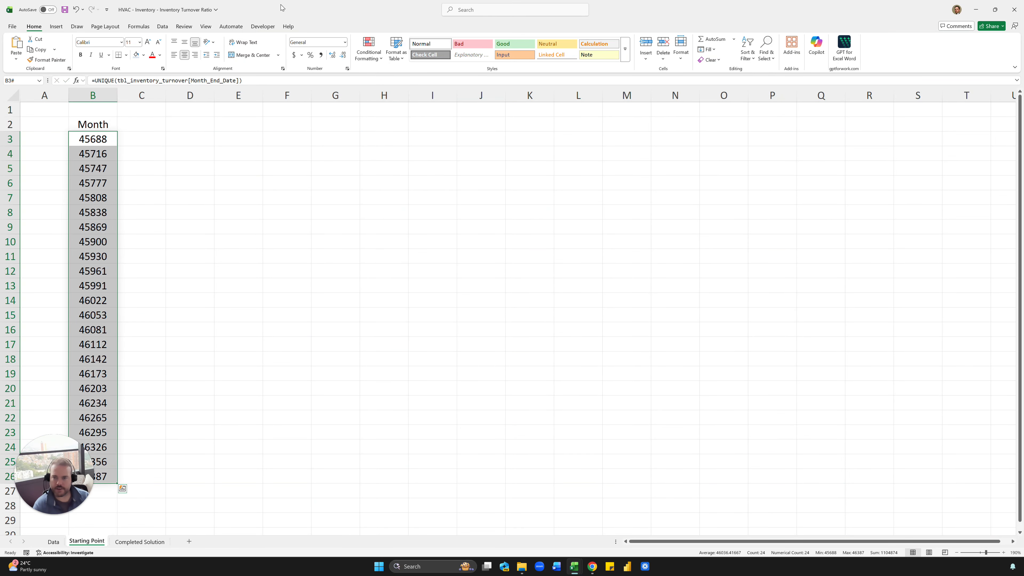
{"action": "left_click", "coordinate": [325, 41]}
- Format the month list as Short Date and check the count of dates
{"action": "type", "text": "Short Date"}
{"action": "key", "text": "Return"}
{"action": "key", "text": "Up"}
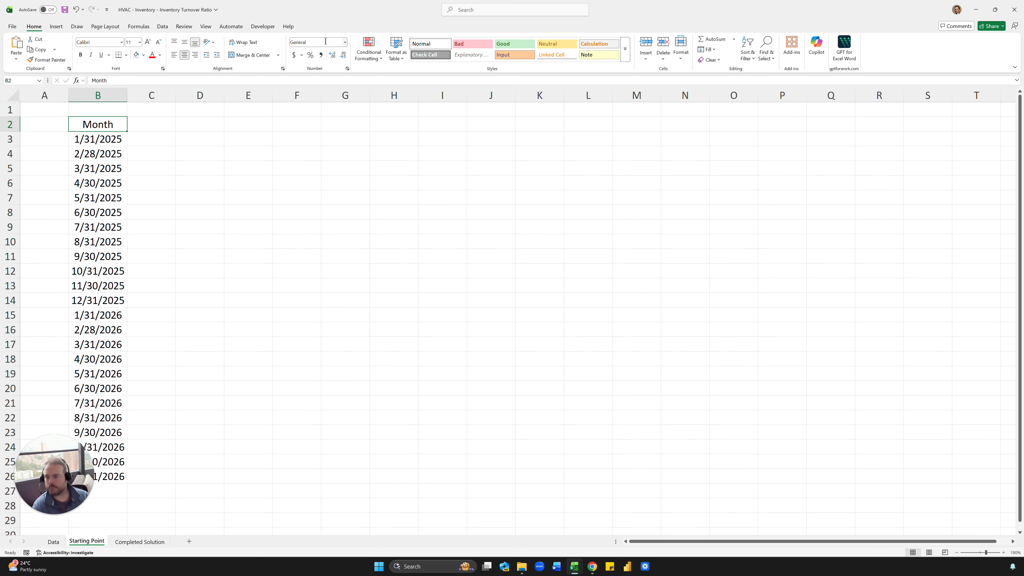
{"action": "left_click", "coordinate": [234, 165]}
{"action": "left_click_drag", "start_coordinate": [101, 141], "coordinate": [125, 393]}
{"action": "left_click", "coordinate": [200, 330]}
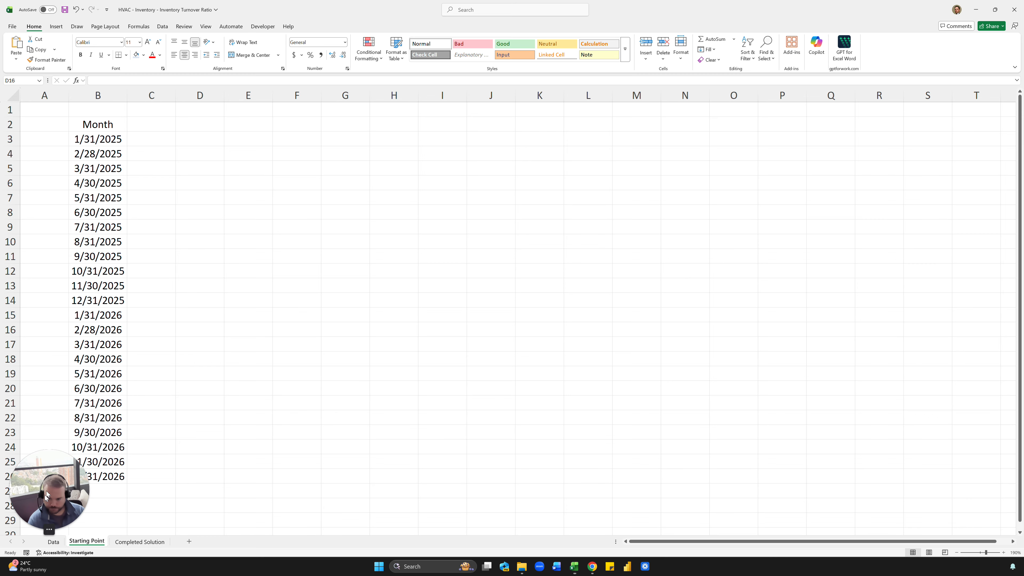
- Inspect the UNIQUE formula's table reference in B3 without changing it
{"action": "left_click", "coordinate": [122, 143]}
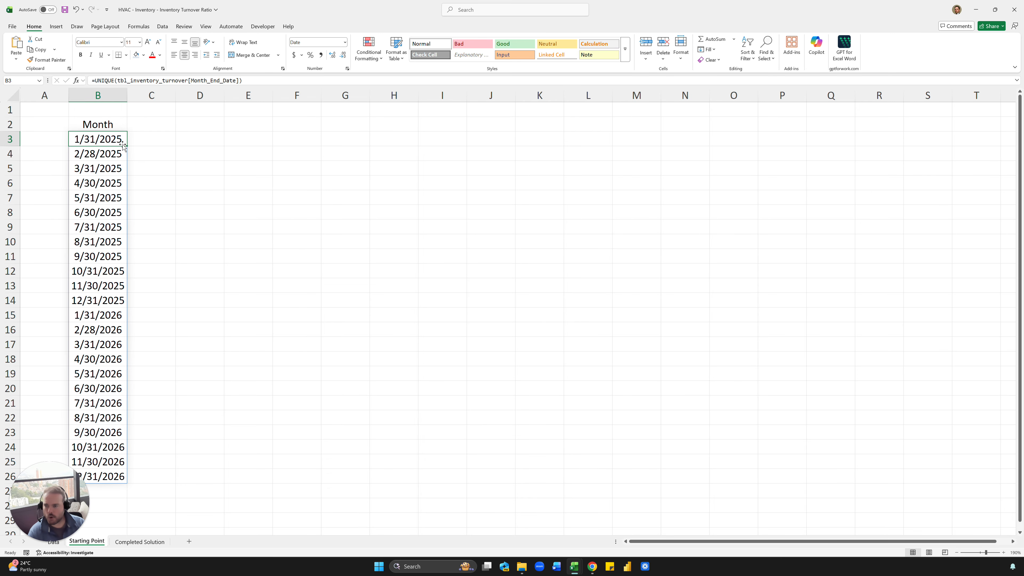
{"action": "left_click_drag", "start_coordinate": [117, 81], "coordinate": [174, 80]}
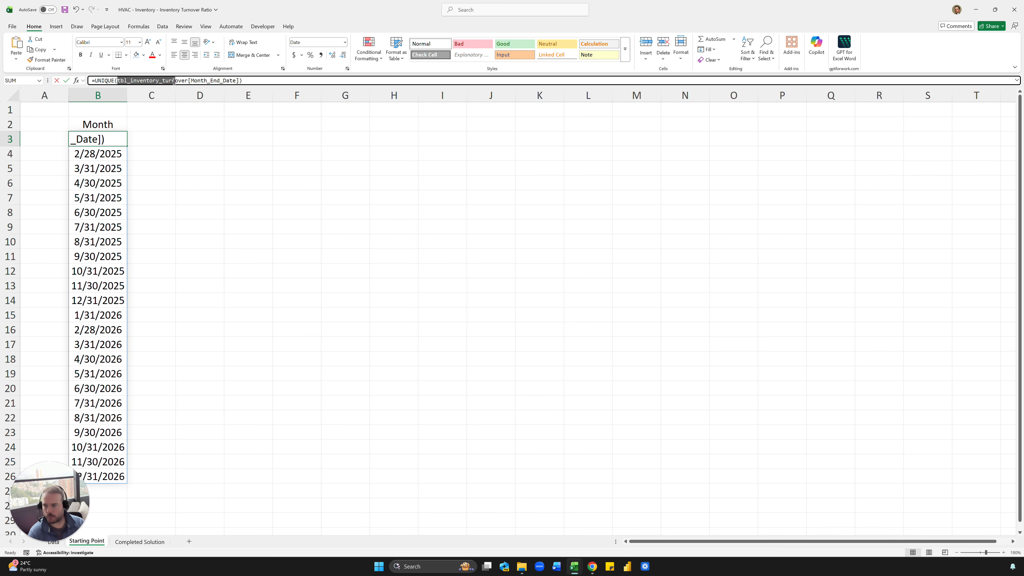
{"action": "key", "text": "Escape"}
{"action": "left_click", "coordinate": [151, 183]}
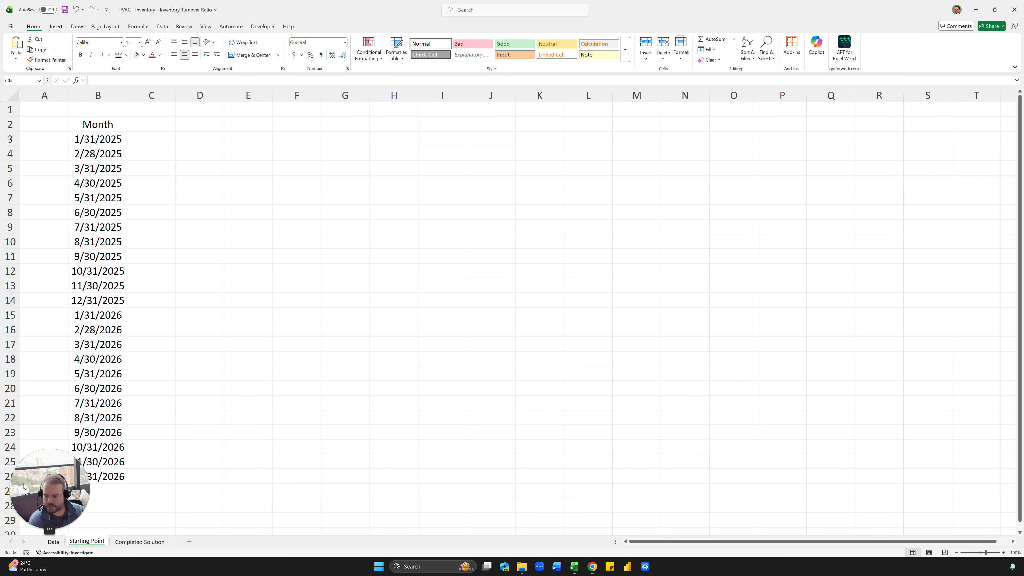
- Review Part_Category values and the Completed Solution's category headers, then select C2
{"action": "left_click", "coordinate": [53, 543]}
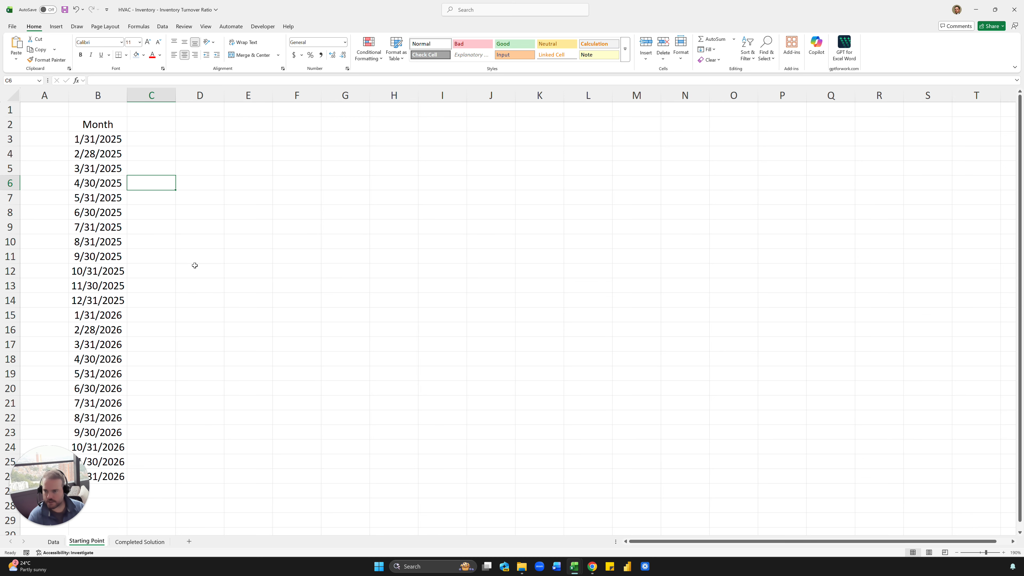
{"action": "left_click", "coordinate": [53, 542]}
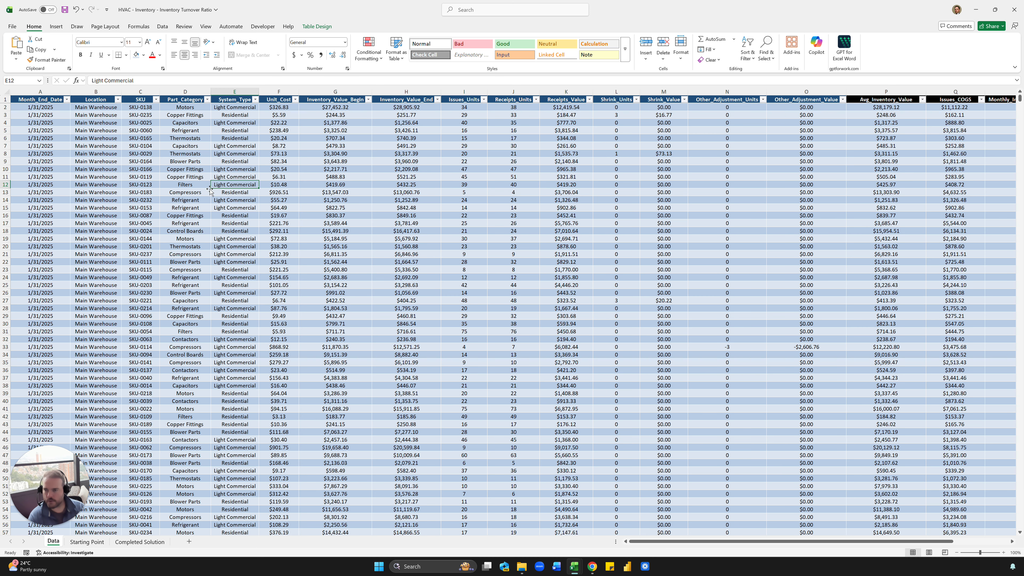
{"action": "mouse_move", "coordinate": [189, 124]}
{"action": "left_mouse_down"}
{"action": "mouse_move", "coordinate": [187, 208]}
{"action": "mouse_move", "coordinate": [185, 123]}
{"action": "left_mouse_up"}
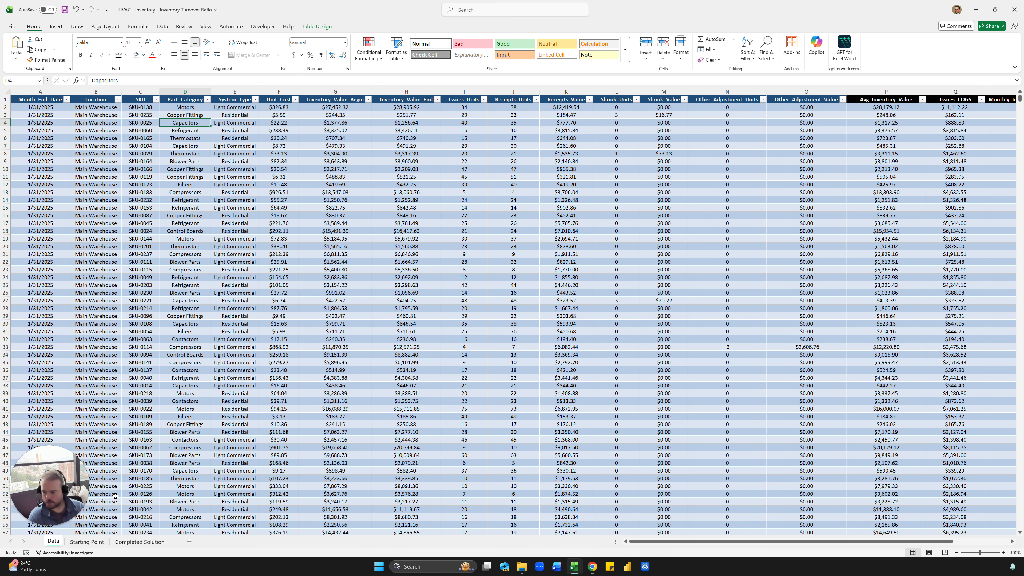
{"action": "left_click", "coordinate": [120, 542]}
{"action": "left_click_drag", "start_coordinate": [111, 118], "coordinate": [238, 122]}
{"action": "left_click", "coordinate": [86, 541]}
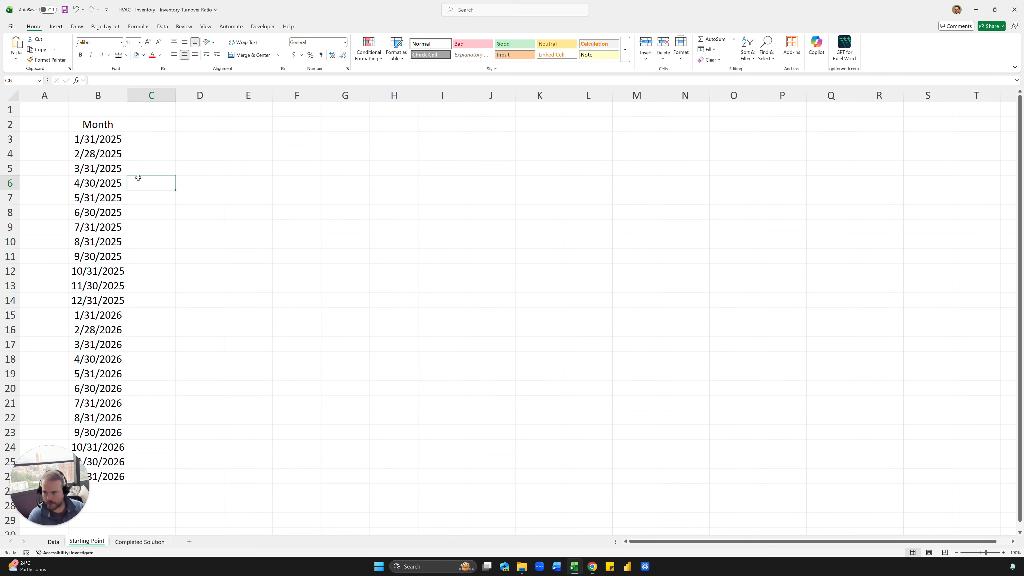
{"action": "left_click", "coordinate": [152, 127]}
- Enter =UNIQUE(tbl_inventory_turnover[Part_Category]) in C2
{"action": "type", "text": "=uniq"}
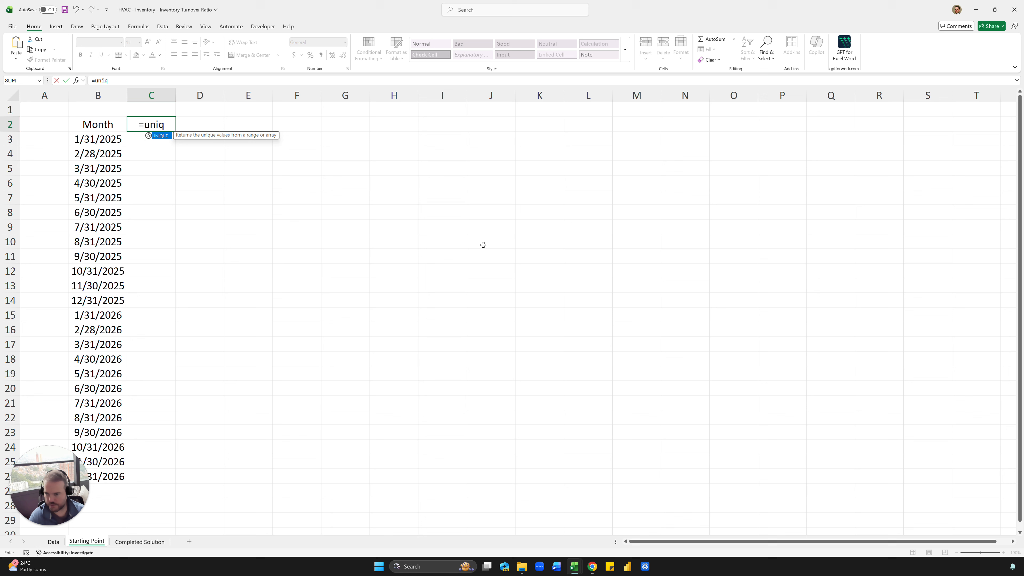
{"action": "key", "text": "Tab"}
{"action": "type", "text": "tbl"}
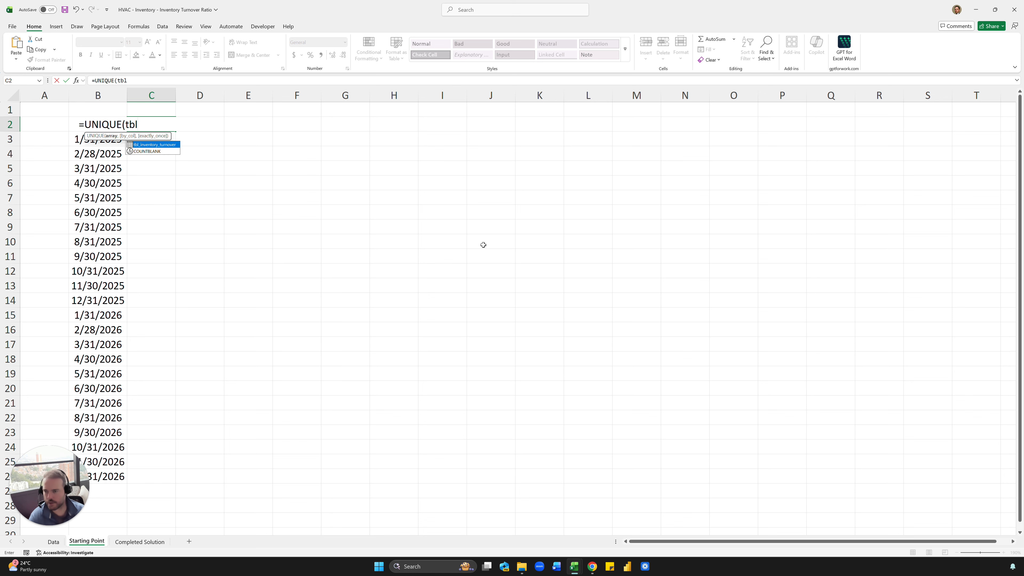
{"action": "key", "text": "Tab"}
{"action": "type", "text": "["}
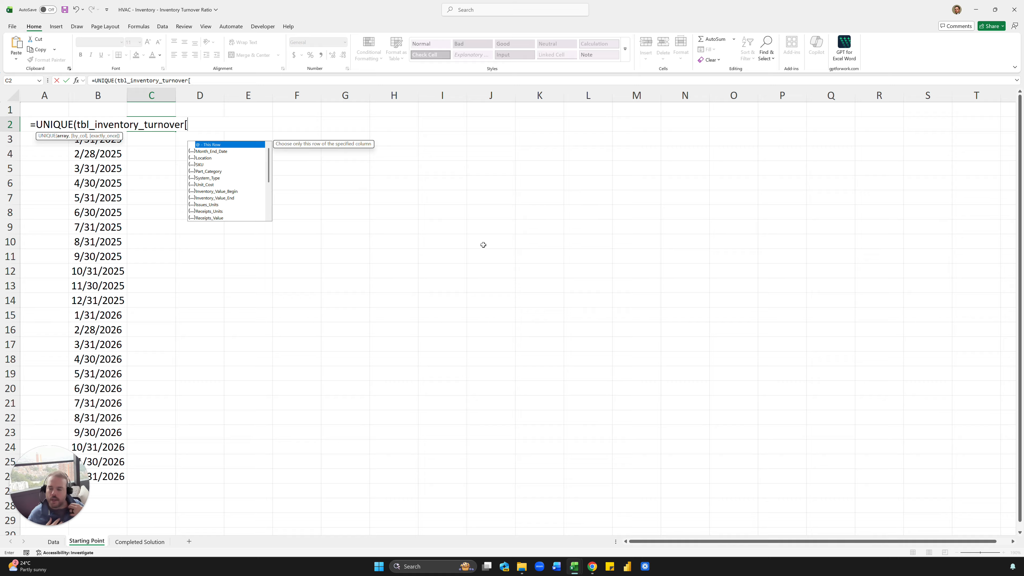
{"action": "type", "text": "i"}
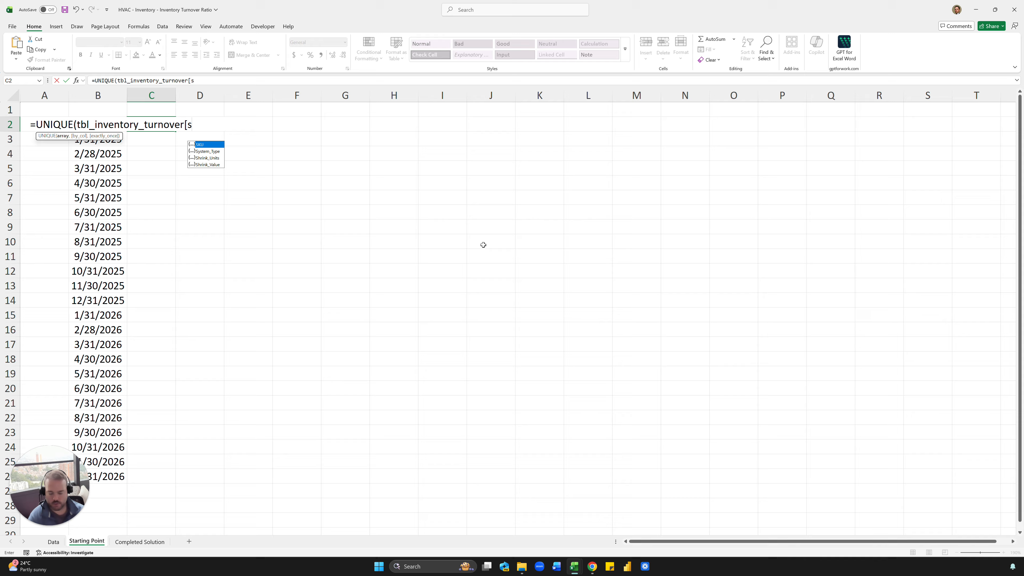
{"action": "key", "text": "BackSpace"}
{"action": "type", "text": "pa"}
{"action": "key", "text": "Tab"}
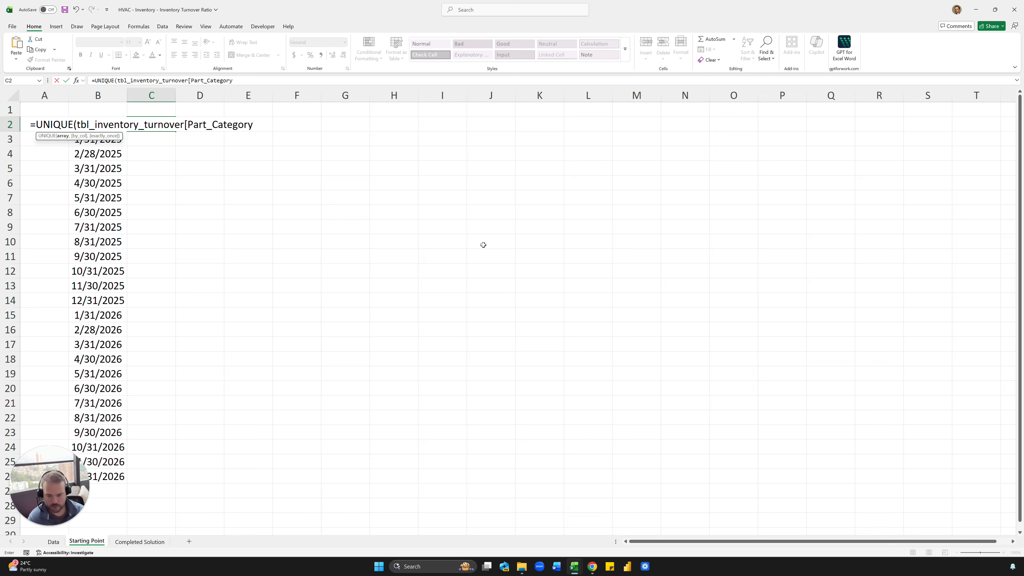
{"action": "type", "text": "])"}
{"action": "key", "text": "ctrl+Return"}
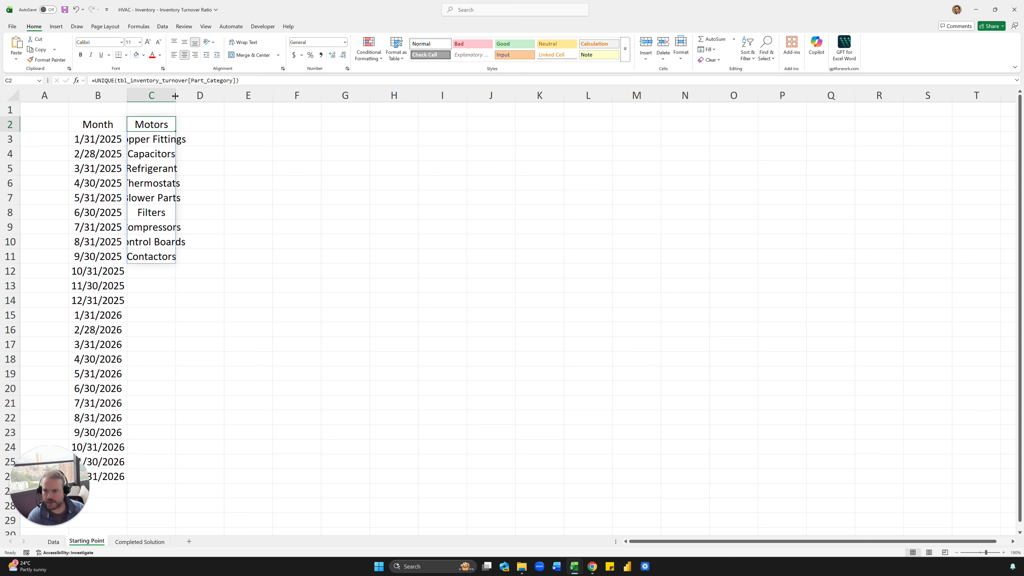
- Widen column C to fit the category names
{"action": "left_click_drag", "start_coordinate": [176, 95], "coordinate": [204, 96]}
{"action": "left_click", "coordinate": [226, 138]}
{"action": "double_click", "coordinate": [207, 93]}
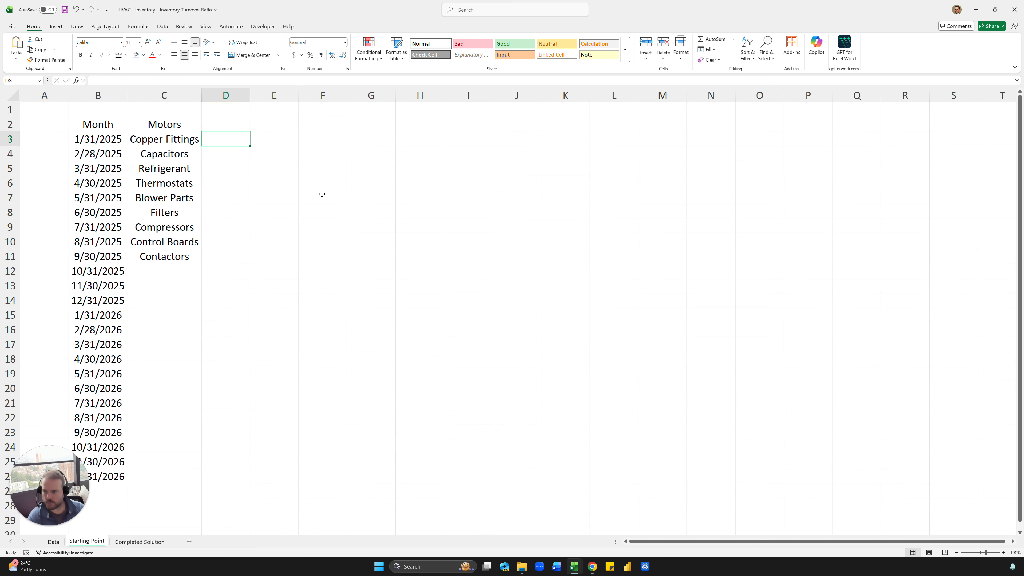
{"action": "left_click", "coordinate": [322, 195]}
- Wrap the C2 formula in SORT so categories list alphabetically
{"action": "left_click", "coordinate": [162, 125]}
{"action": "left_click", "coordinate": [96, 80]}
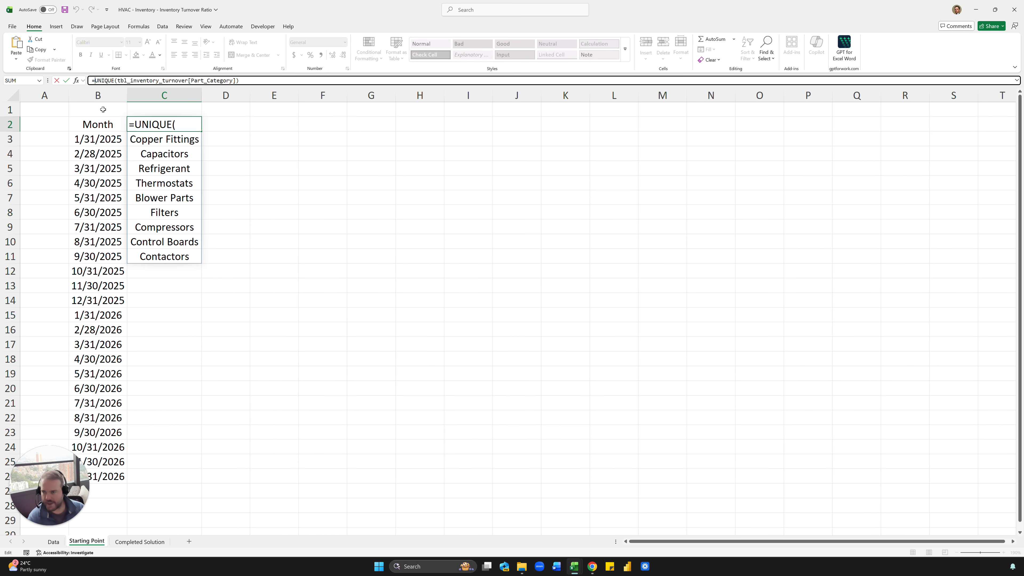
{"action": "type", "text": "sort("}
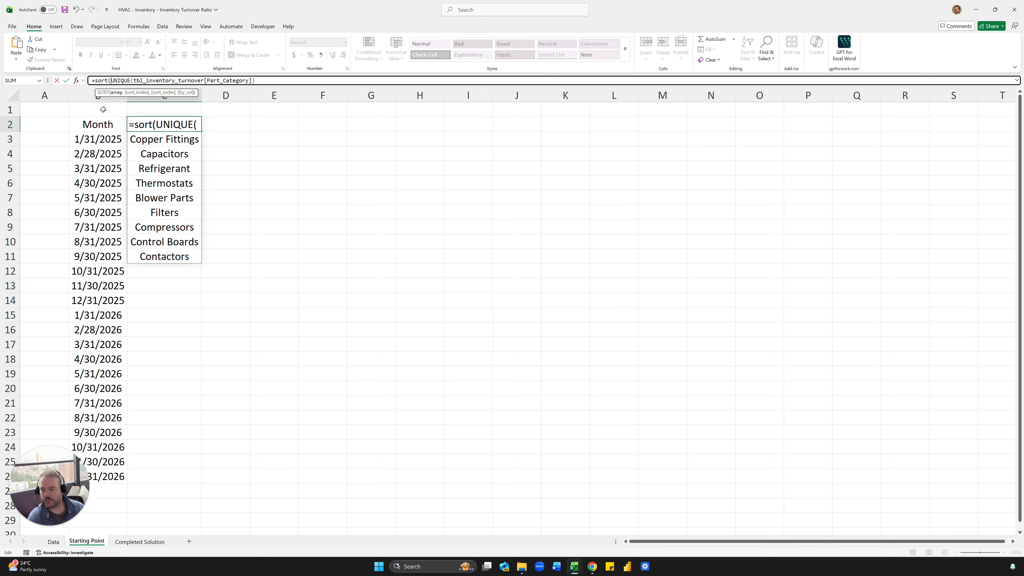
{"action": "left_click", "coordinate": [269, 81]}
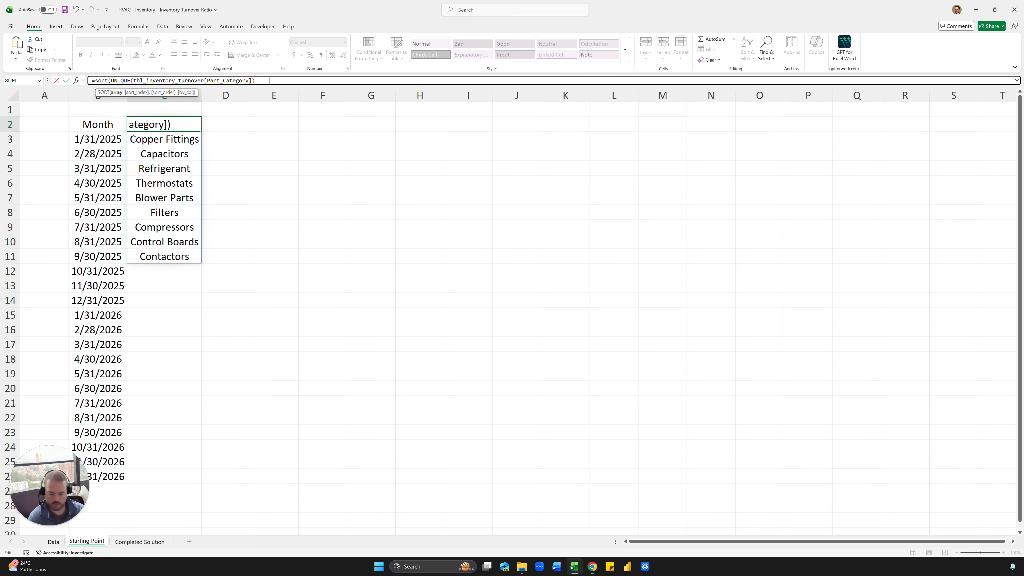
{"action": "type", "text": ")"}
{"action": "key", "text": "Return"}
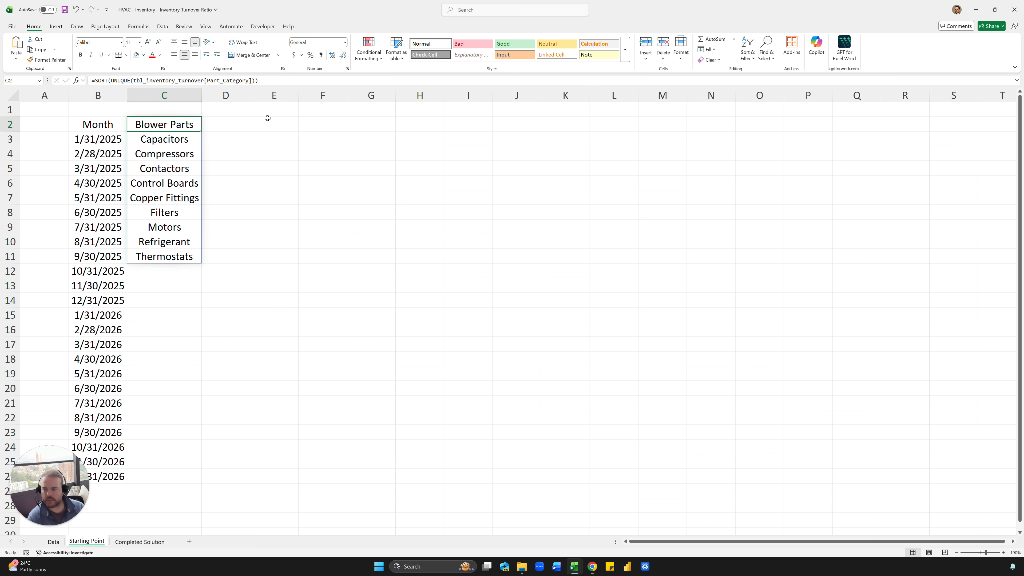
- Reselect C2 and start editing its SORT(UNIQUE) formula again
{"action": "left_click", "coordinate": [623, 124], "text": "shift"}
{"action": "left_click", "coordinate": [219, 225]}
{"action": "left_click", "coordinate": [179, 142]}
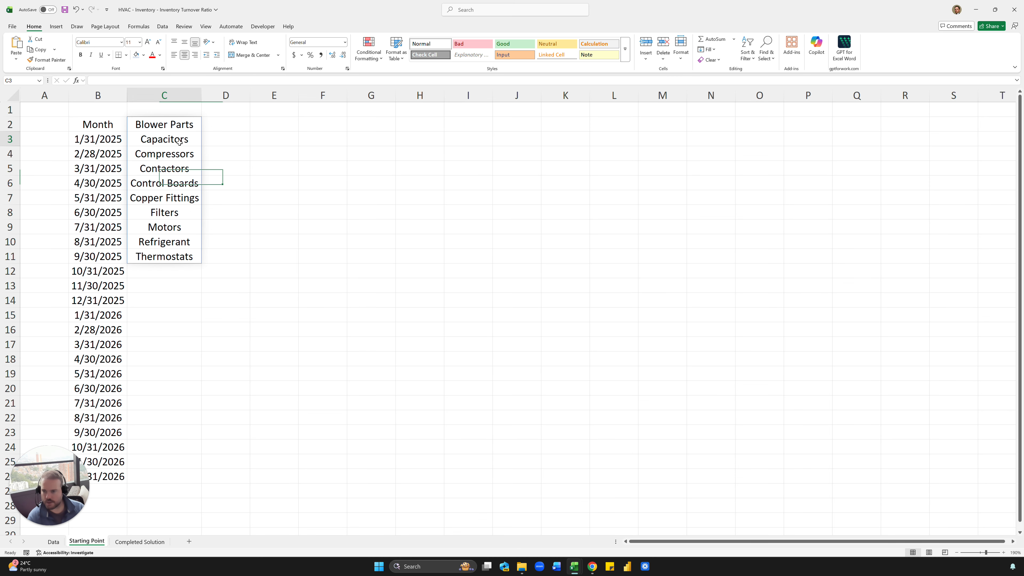
{"action": "left_click", "coordinate": [228, 137]}
{"action": "left_click", "coordinate": [233, 128]}
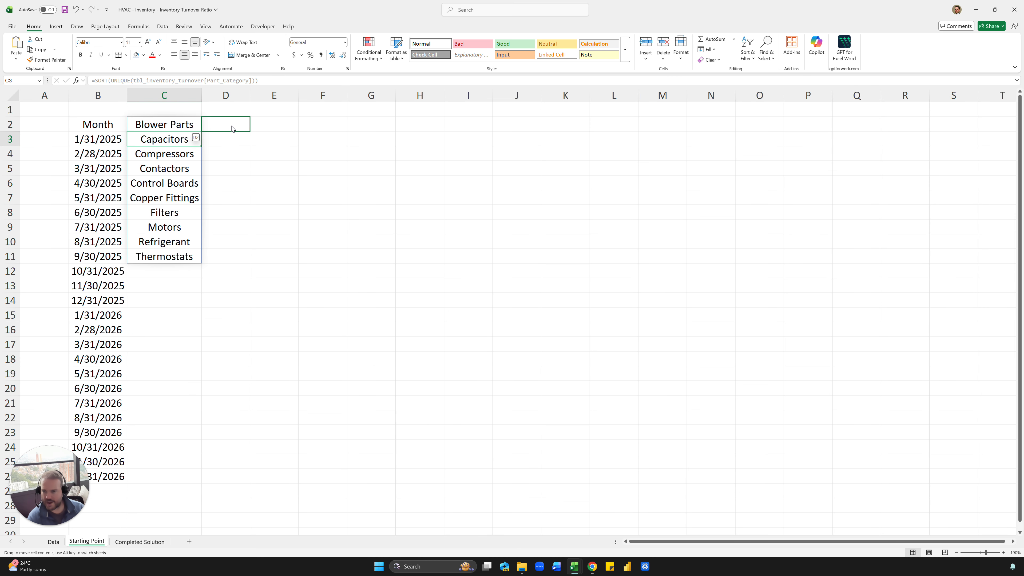
{"action": "left_click", "coordinate": [186, 128]}
{"action": "left_click", "coordinate": [95, 81]}
- Wrap C2's formula in TRANSPOSE to spread categories across row 2
{"action": "type", "text": "tr"}
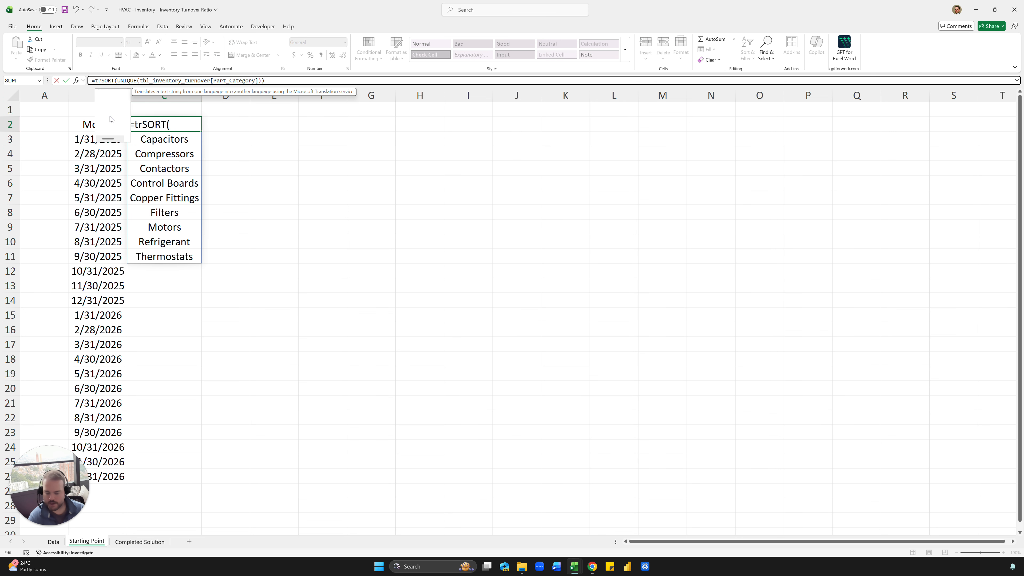
{"action": "type", "text": "ansp"}
{"action": "key", "text": "Tab"}
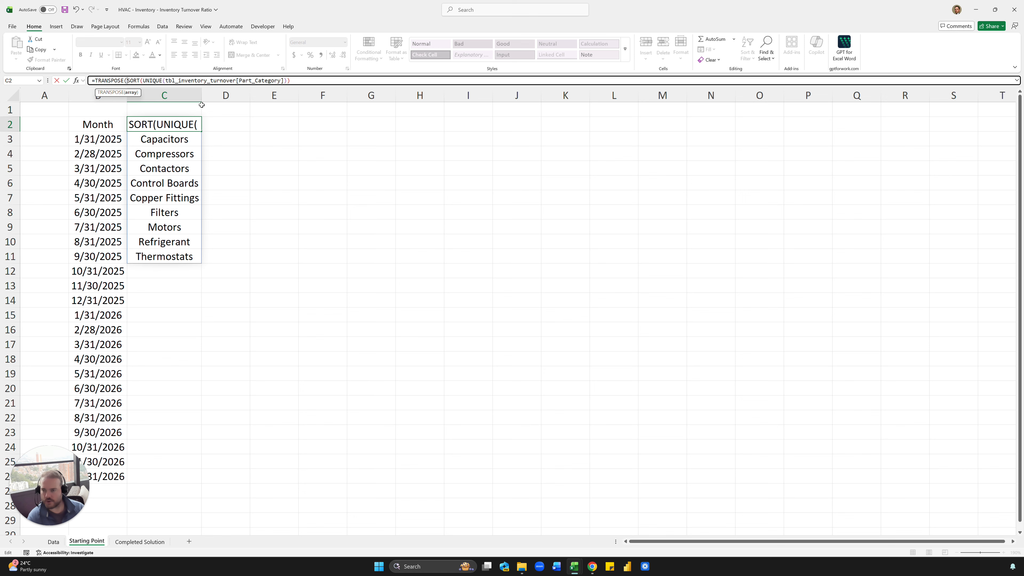
{"action": "left_click", "coordinate": [316, 82]}
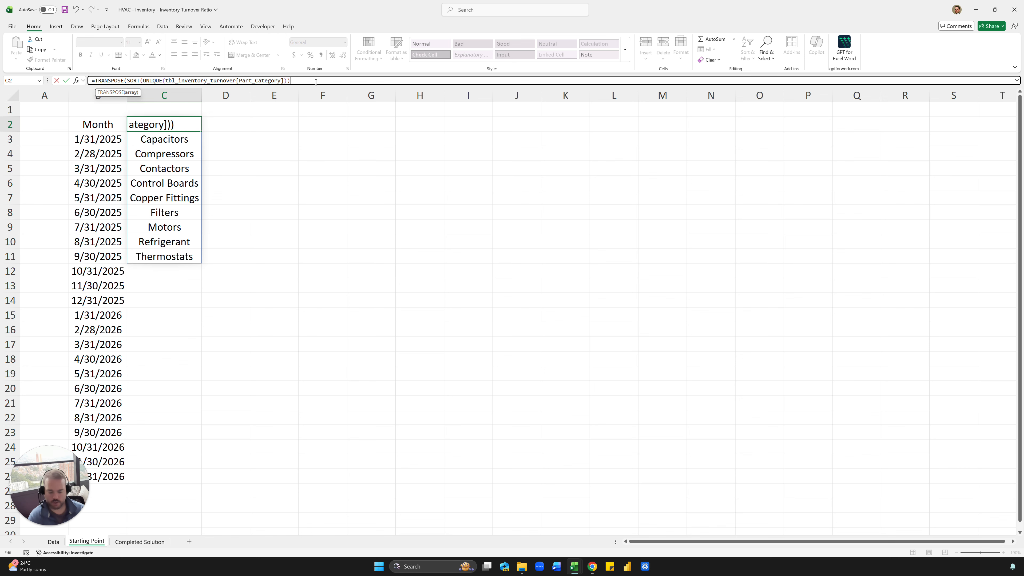
{"action": "key", "text": "Return"}
- Copy the category row C2:L2 and paste it back as plain values
{"action": "key", "text": "Up"}
{"action": "key", "text": "ctrl+shift+Right"}
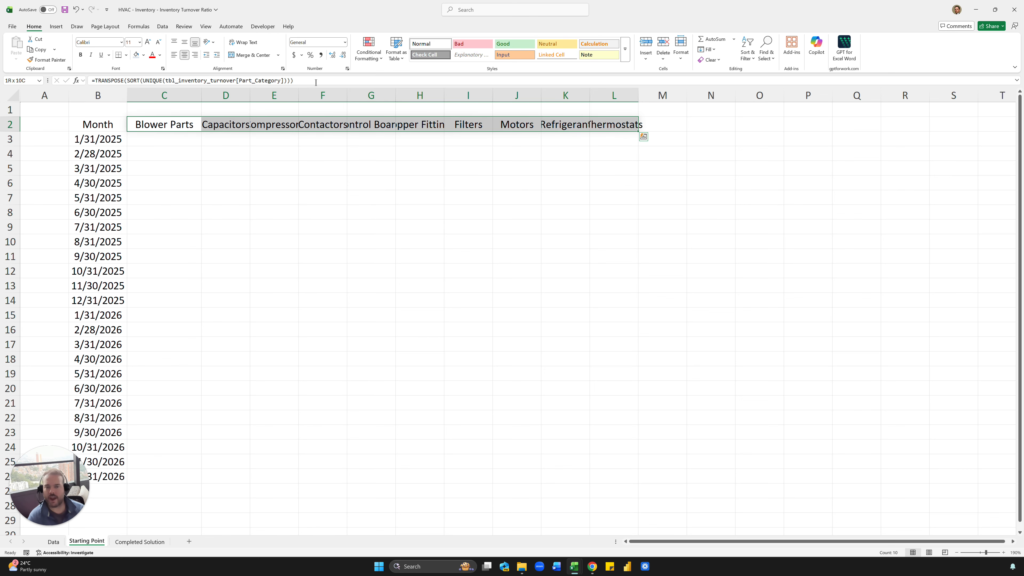
{"action": "key", "text": "ctrl+c"}
{"action": "key", "text": "ctrl+shift+v"}
{"action": "left_click_drag", "start_coordinate": [225, 198], "coordinate": [516, 198]}
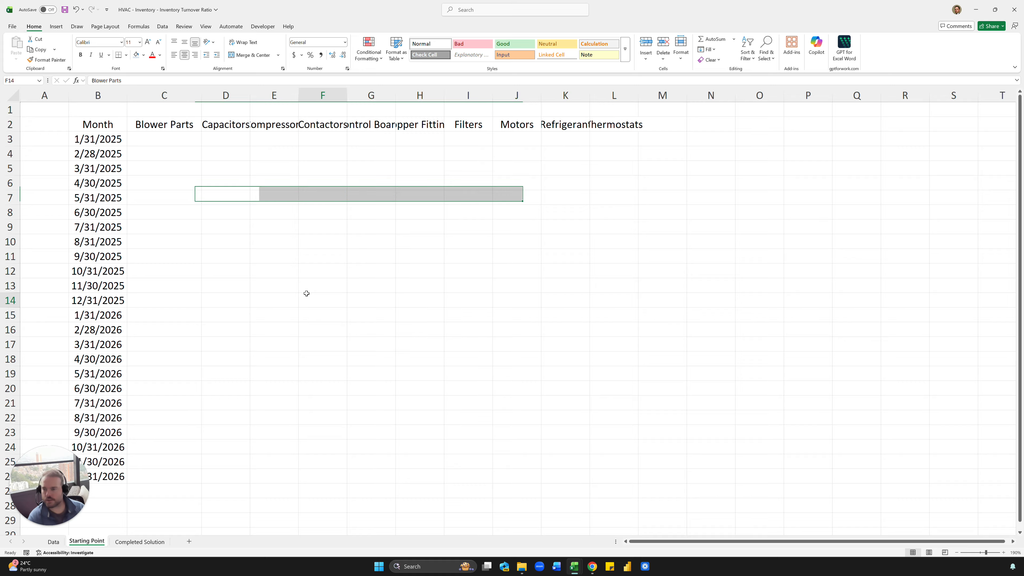
{"action": "left_click", "coordinate": [323, 300]}
- Autofit columns C through L to the category names
{"action": "left_click_drag", "start_coordinate": [164, 95], "coordinate": [614, 101]}
{"action": "left_click", "coordinate": [615, 101]}
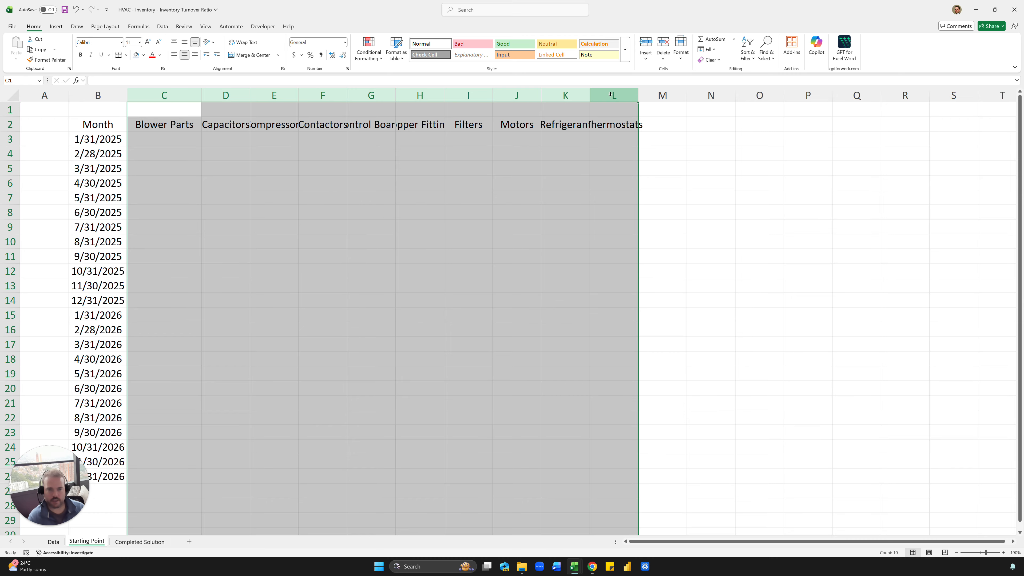
{"action": "left_click", "coordinate": [138, 96], "text": "shift"}
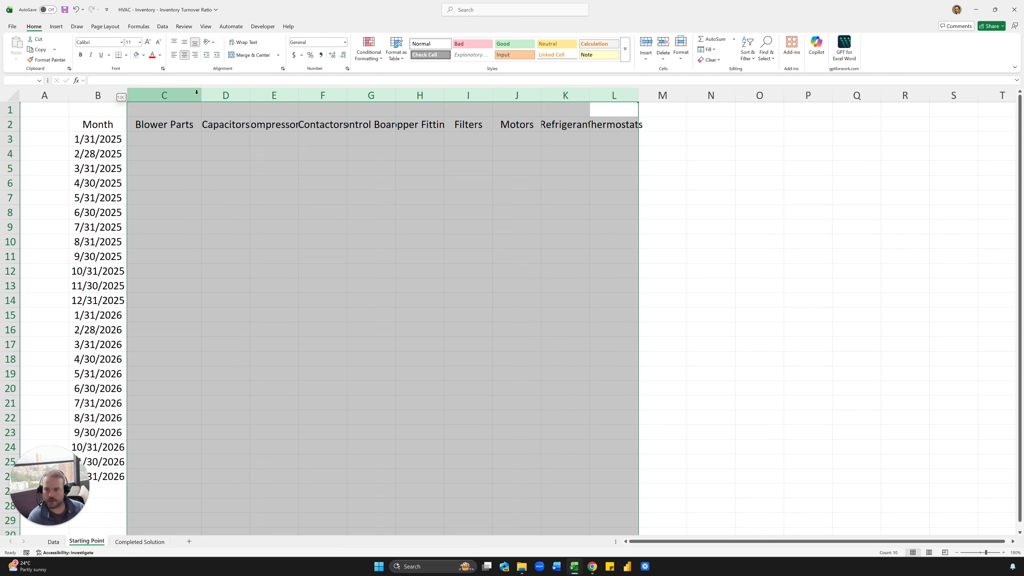
{"action": "double_click", "coordinate": [201, 95]}
{"action": "left_click", "coordinate": [299, 128]}
{"action": "left_click", "coordinate": [501, 152]}
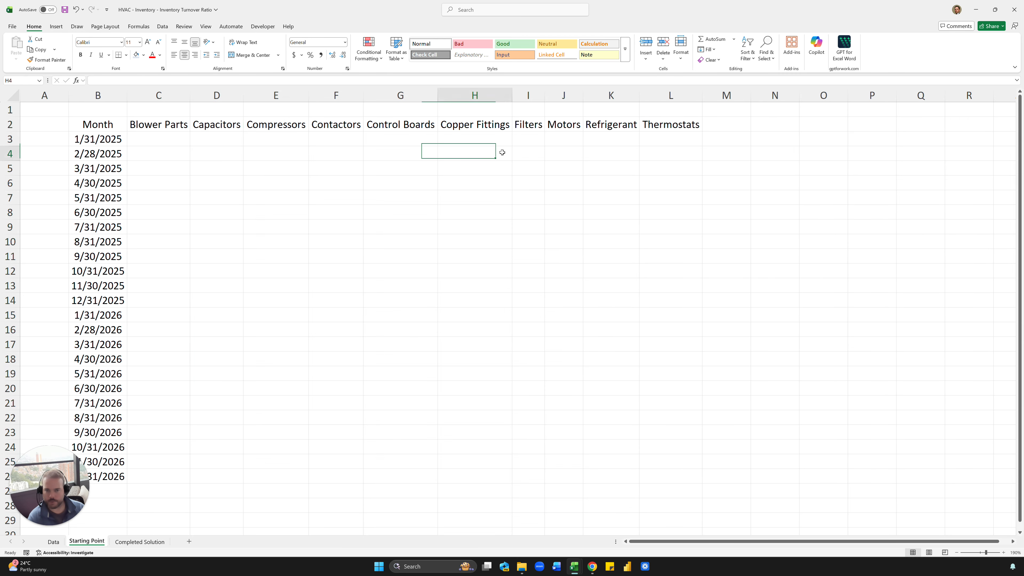
{"action": "left_click", "coordinate": [172, 141]}
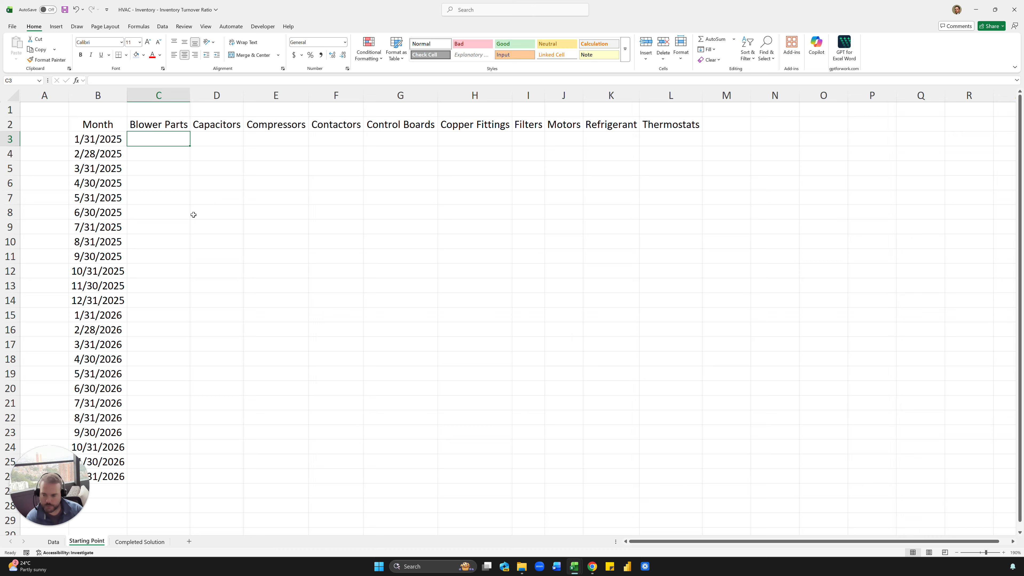
- Inspect the Issues_COGS and Avg_Inventory_Value columns on the Data sheet
{"action": "left_click", "coordinate": [53, 542]}
{"action": "left_click", "coordinate": [758, 193]}
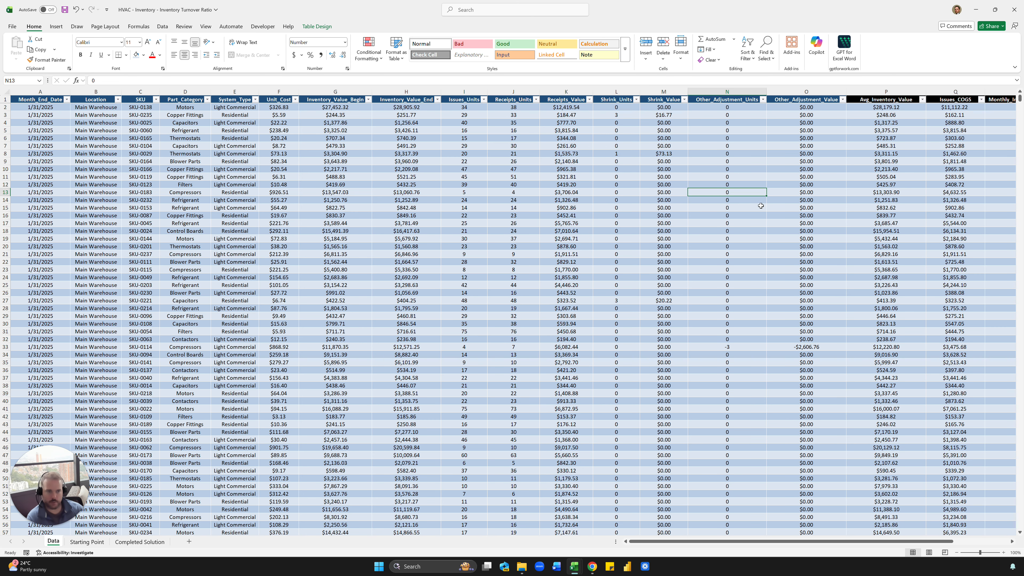
{"action": "scroll", "coordinate": [928, 143], "scroll_direction": "right", "scroll_amount": 5}
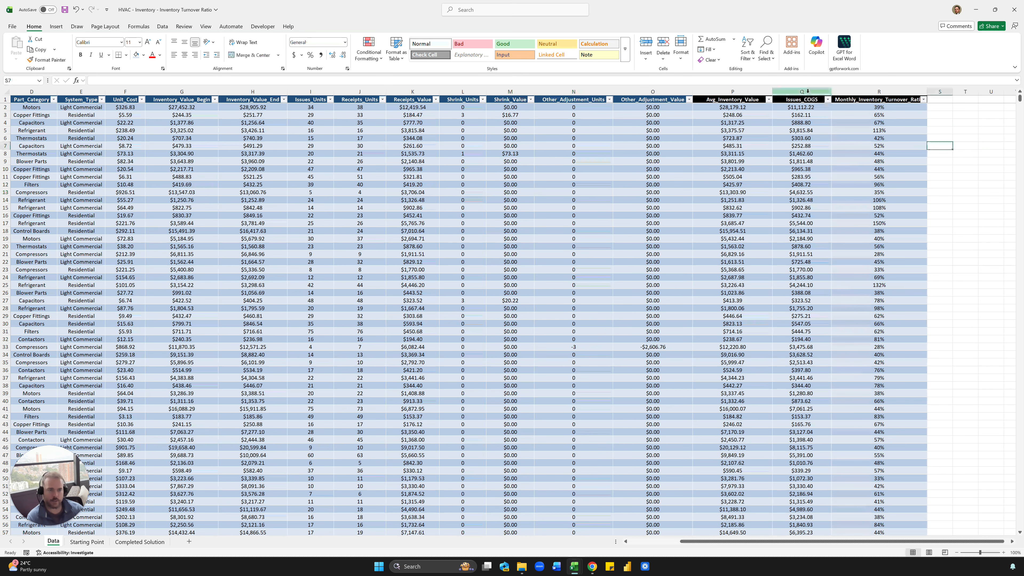
{"action": "left_click", "coordinate": [802, 91]}
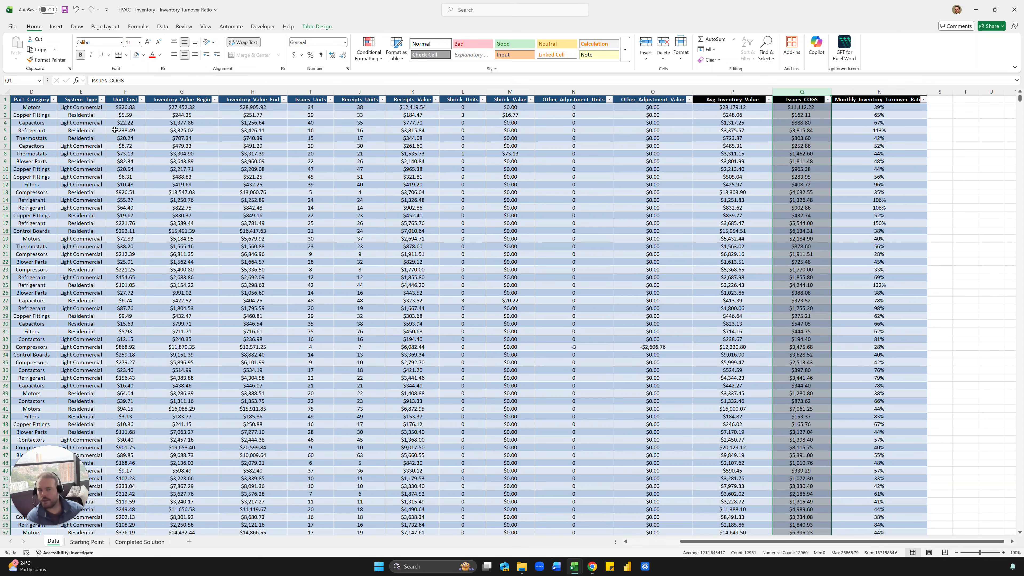
{"action": "left_click", "coordinate": [306, 138]}
{"action": "scroll", "coordinate": [144, 160], "scroll_direction": "left", "scroll_amount": 3}
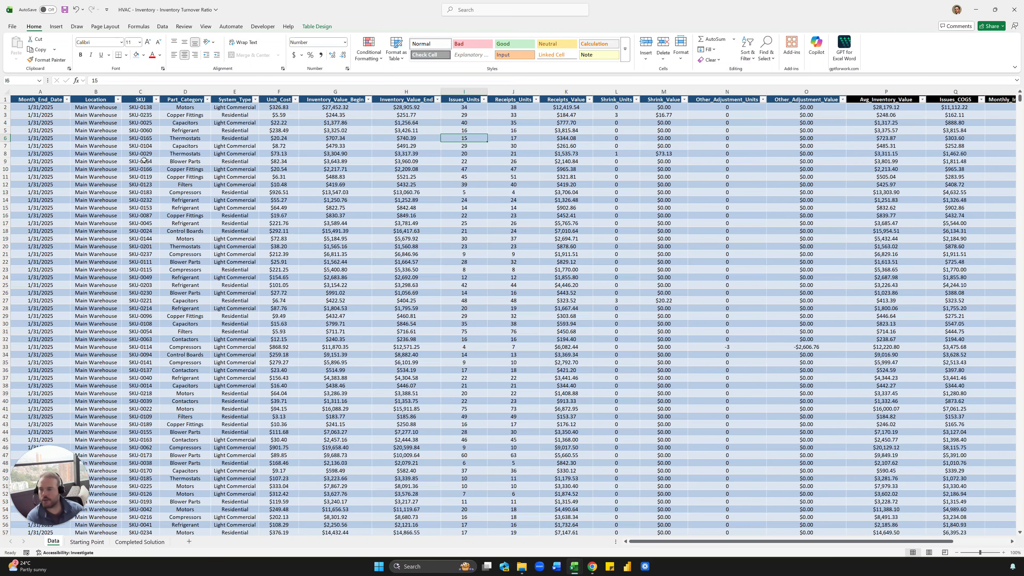
{"action": "scroll", "coordinate": [115, 146], "scroll_direction": "right", "scroll_amount": 5}
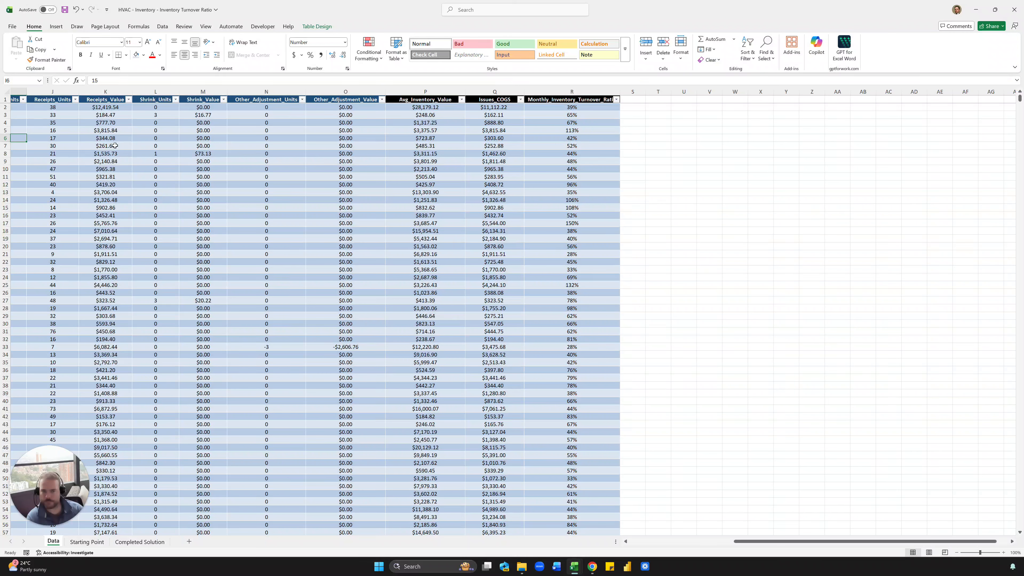
{"action": "left_click", "coordinate": [407, 100]}
{"action": "left_click", "coordinate": [425, 130]}
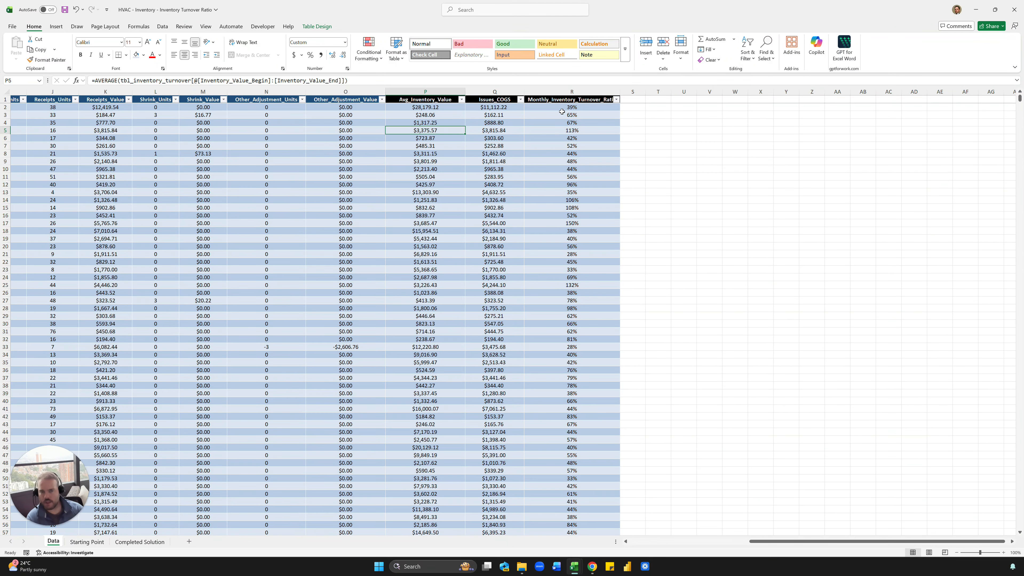
- Check the turnover ratio values and formula in column R
{"action": "left_click_drag", "start_coordinate": [561, 109], "coordinate": [556, 324]}
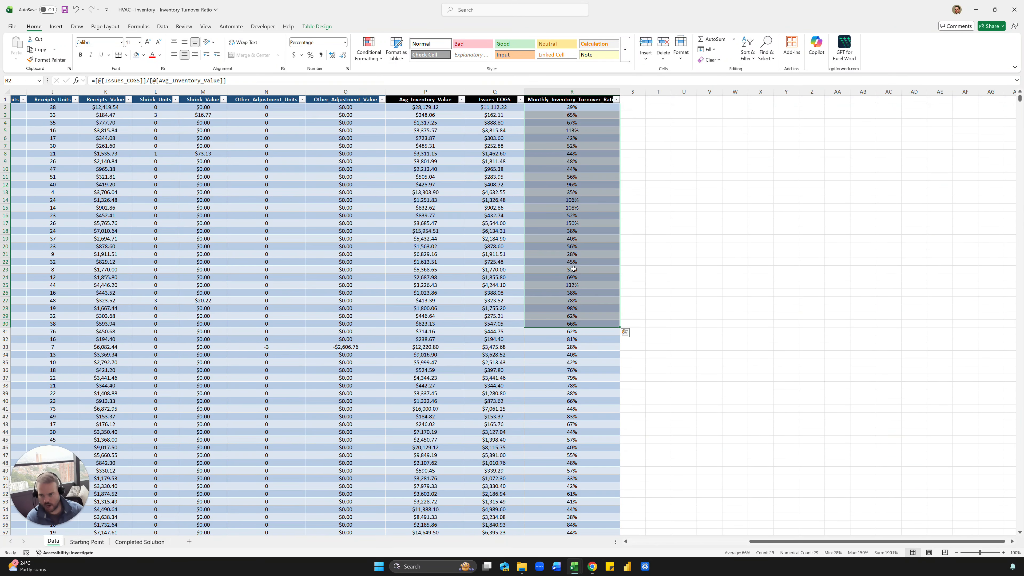
{"action": "left_click", "coordinate": [578, 238]}
{"action": "left_click", "coordinate": [586, 185]}
{"action": "left_click", "coordinate": [587, 107]}
{"action": "left_click_drag", "start_coordinate": [588, 107], "coordinate": [581, 294]}
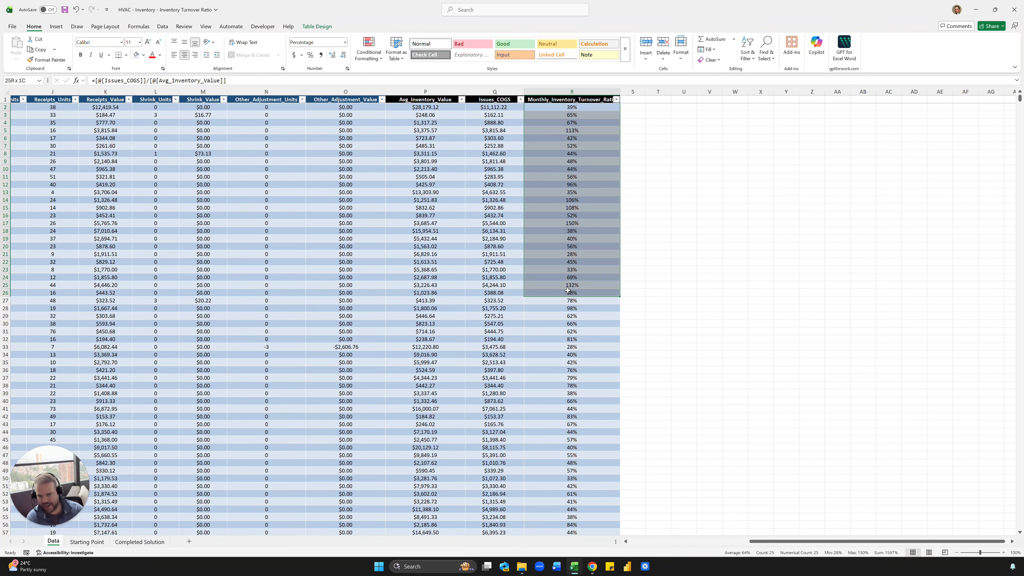
{"action": "left_click", "coordinate": [585, 206]}
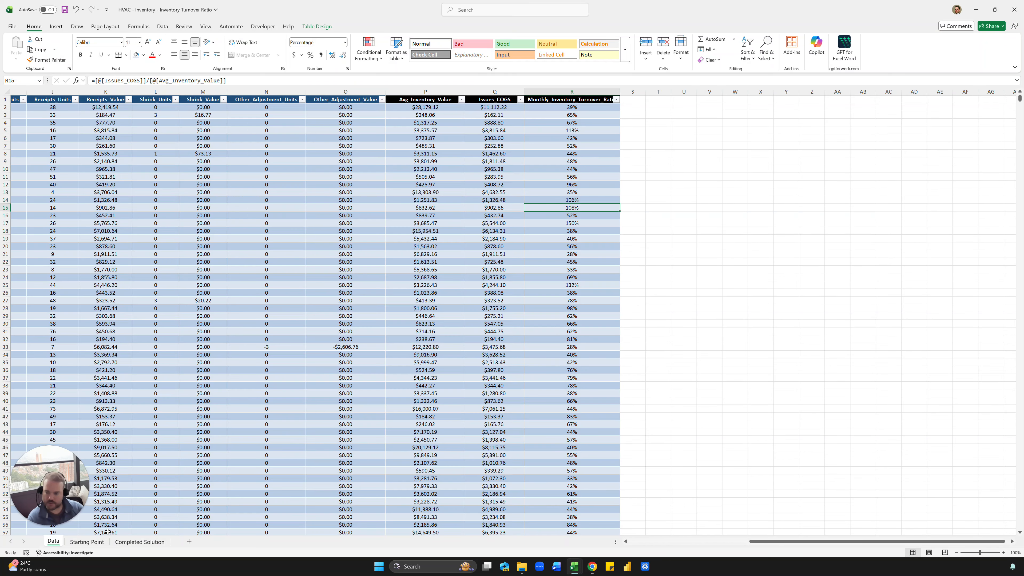
- Delete column R, Monthly_Inventory_Turnover_Ratio, and go back to Starting Point
{"action": "left_click", "coordinate": [86, 542]}
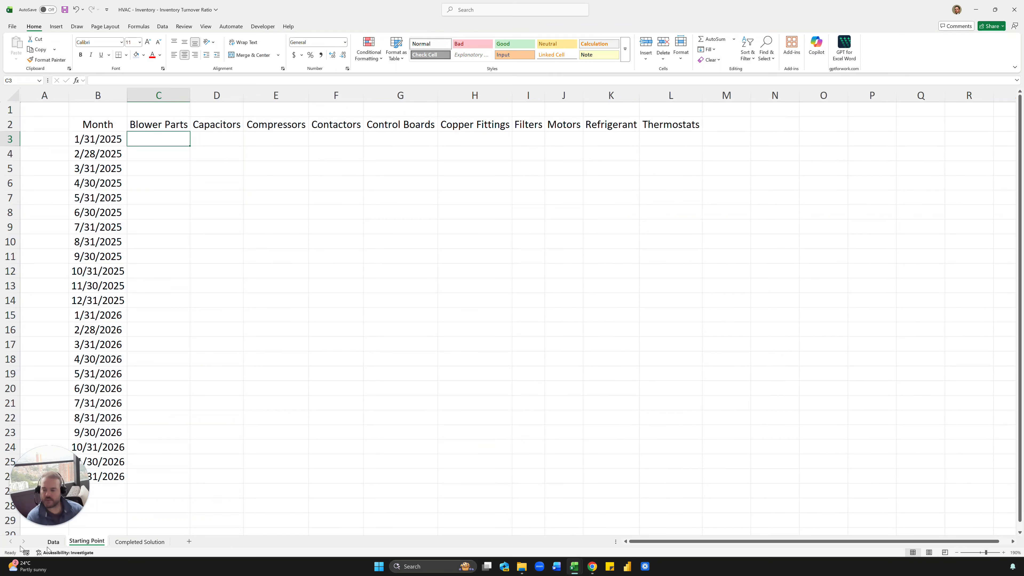
{"action": "left_click", "coordinate": [53, 542]}
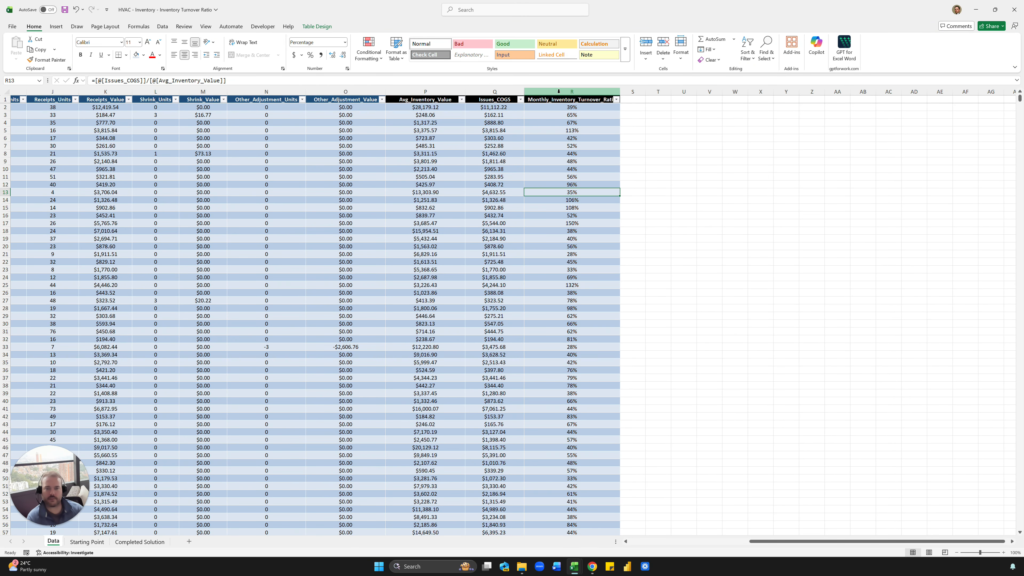
{"action": "left_click", "coordinate": [572, 91]}
{"action": "key", "text": "ctrl+minus"}
{"action": "left_click", "coordinate": [571, 144]}
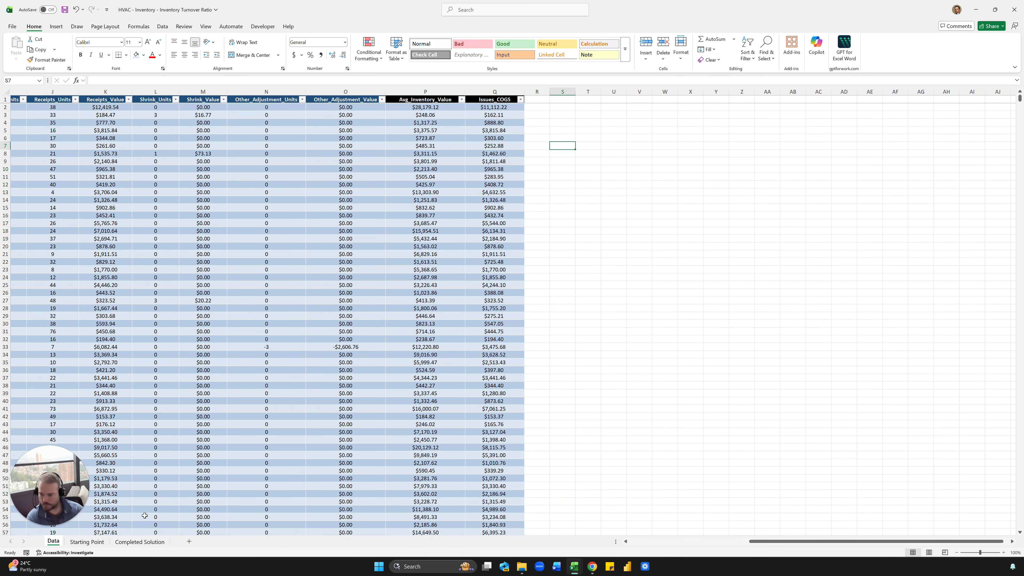
{"action": "left_click", "coordinate": [89, 541]}
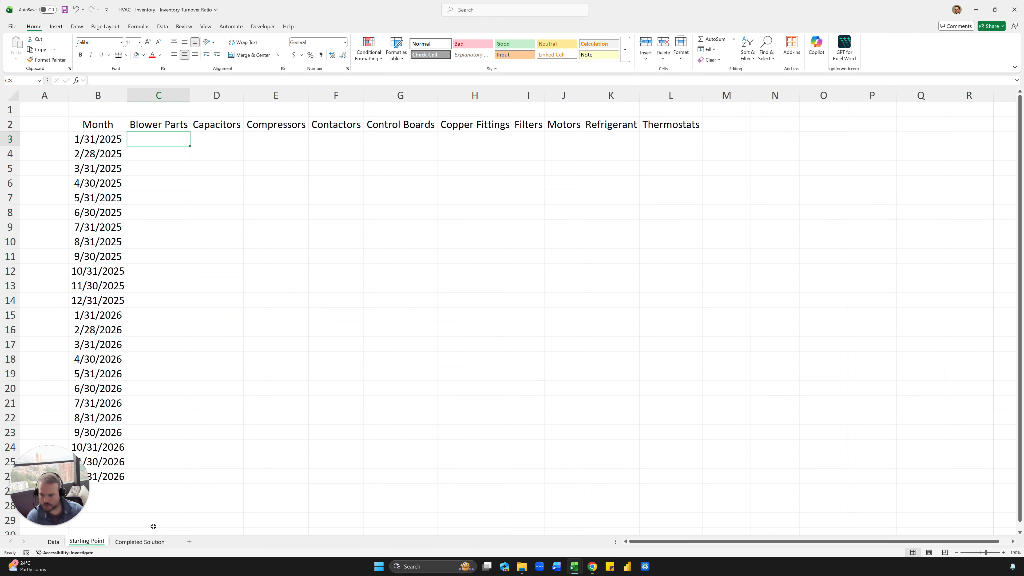
{"action": "left_click", "coordinate": [139, 542]}
{"action": "left_click", "coordinate": [86, 542]}
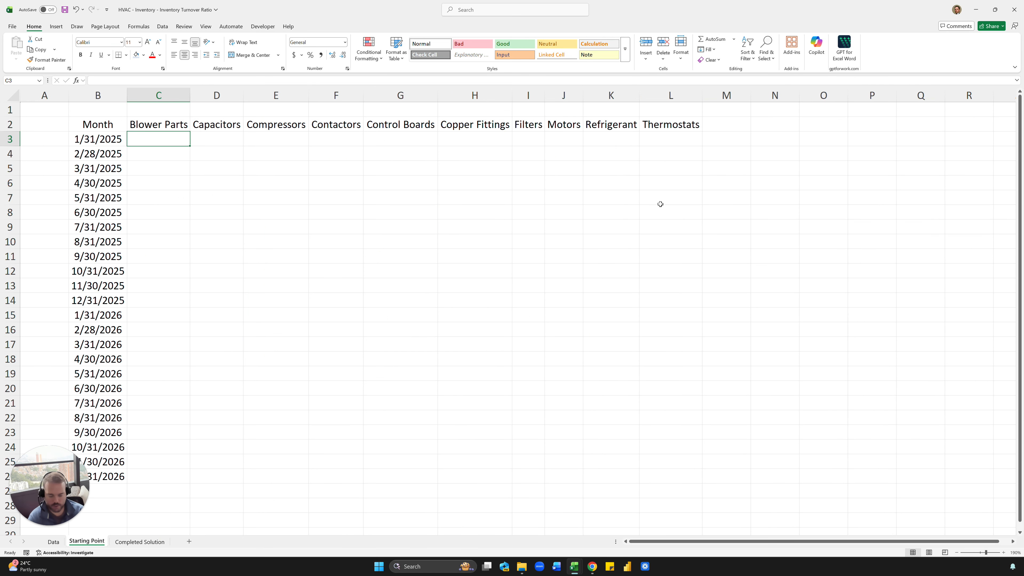
- Start a SUMIFS in C3 summing tbl[Issues_COGS], with tbl[Part_Category] as the first criteria range
{"action": "type", "text": "=sumifs("}
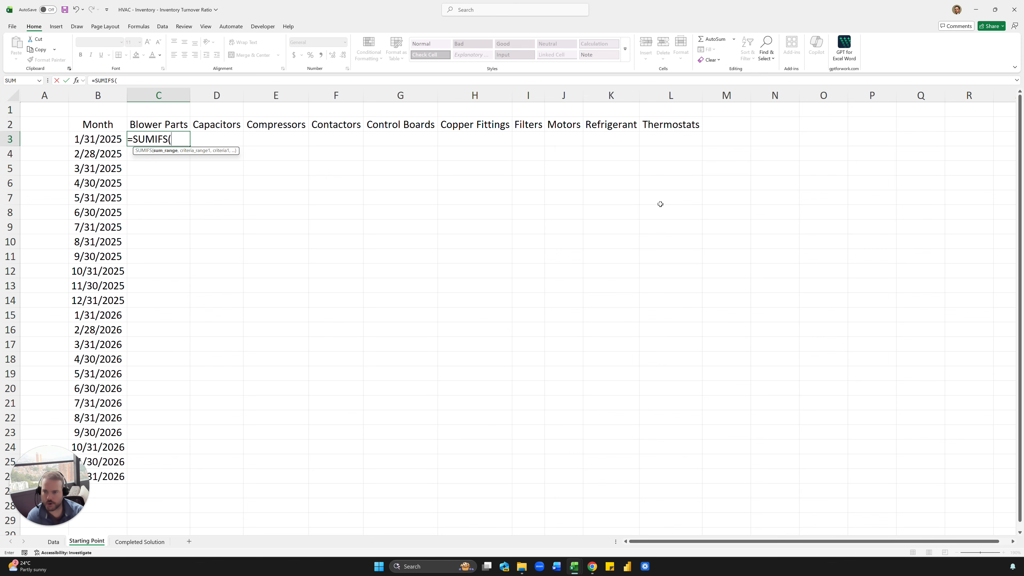
{"action": "type", "text": "tbl"}
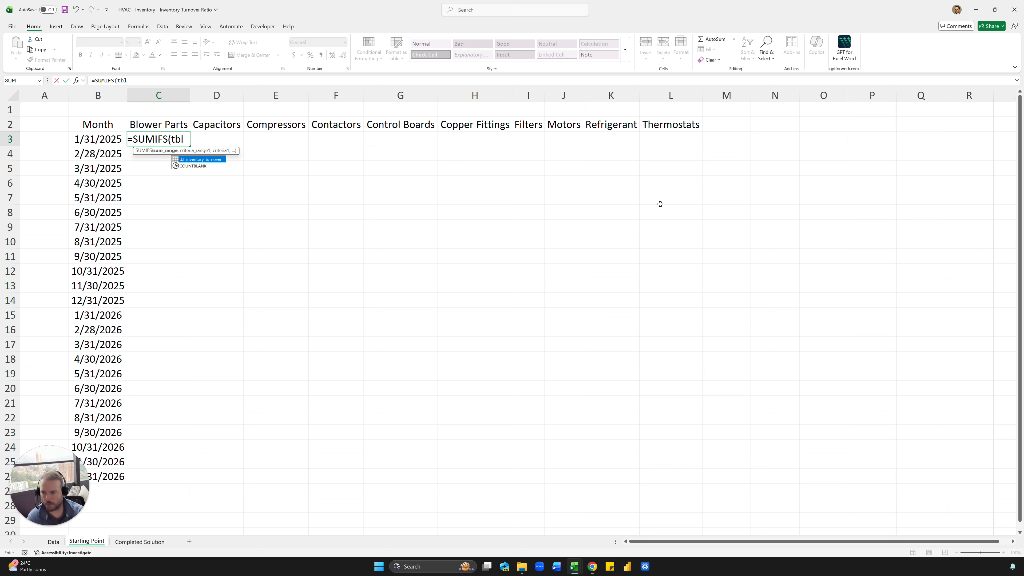
{"action": "key", "text": "BackSpace"}
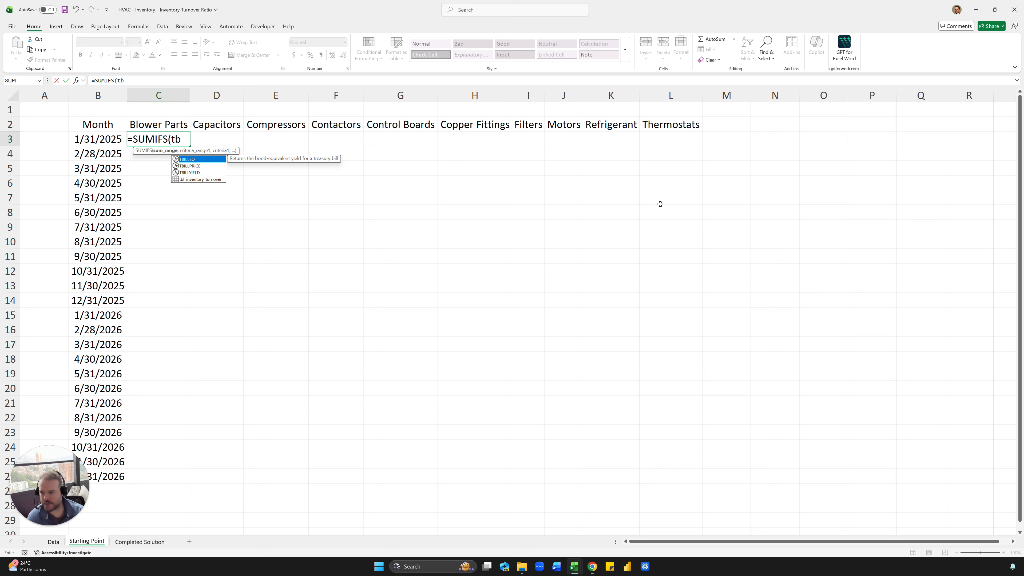
{"action": "key", "text": "BackSpace"}
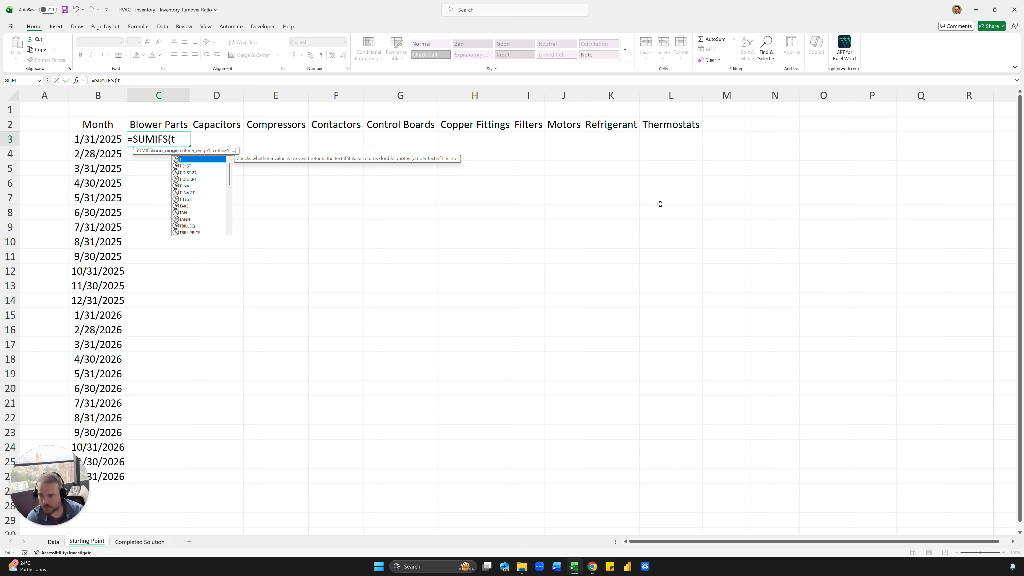
{"action": "type", "text": "bl"}
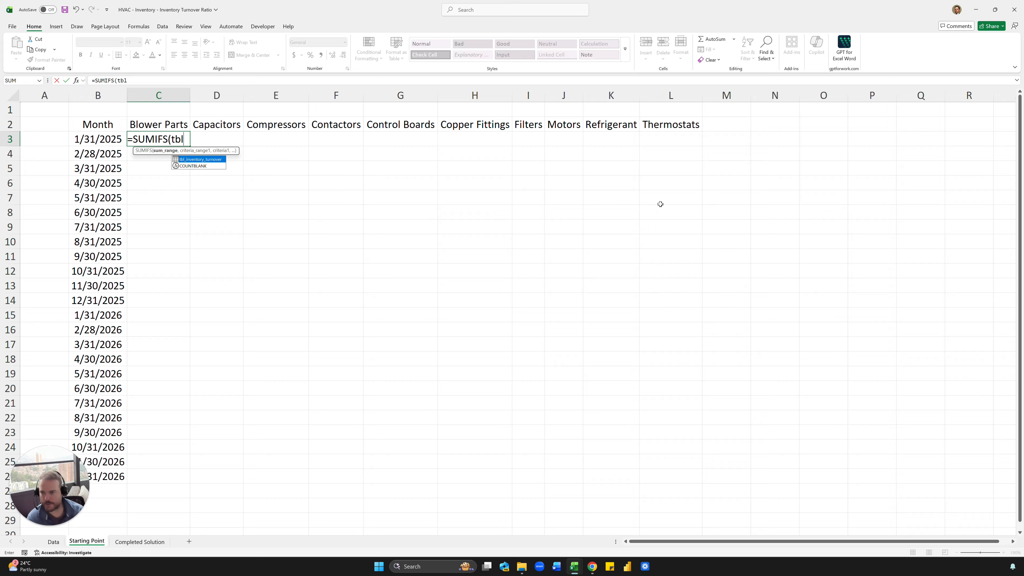
{"action": "key", "text": "Tab"}
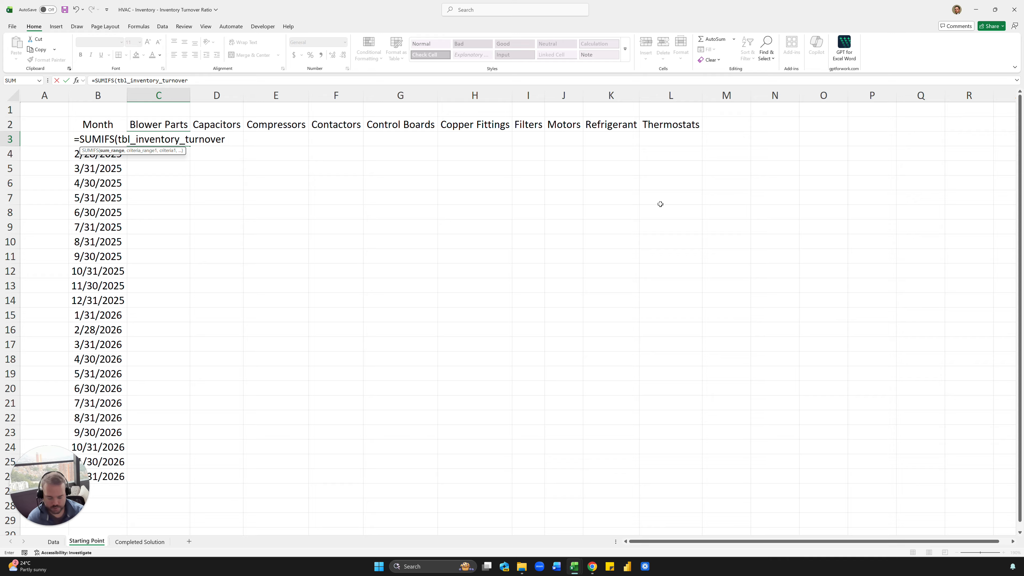
{"action": "type", "text": "["}
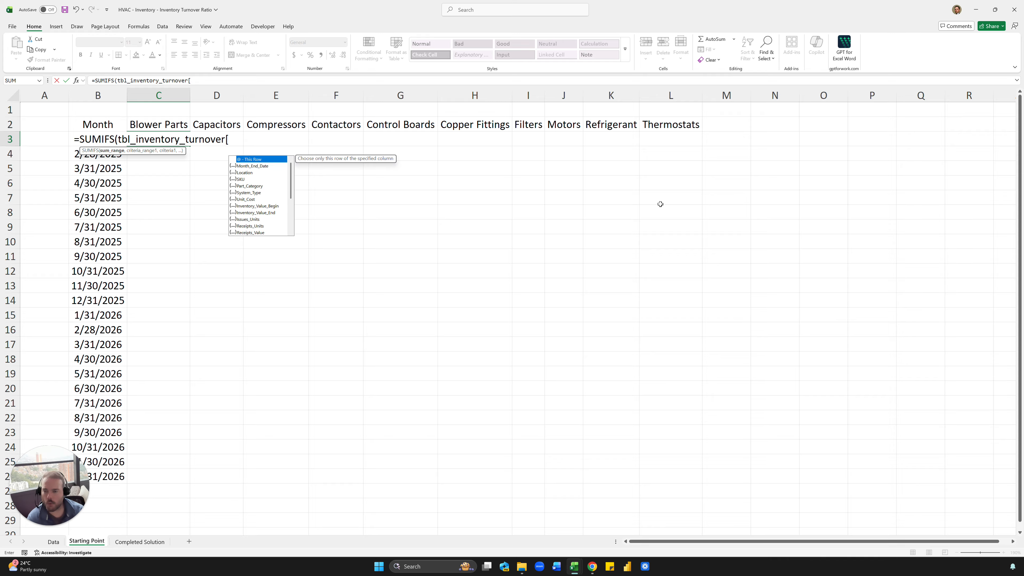
{"action": "type", "text": "c"}
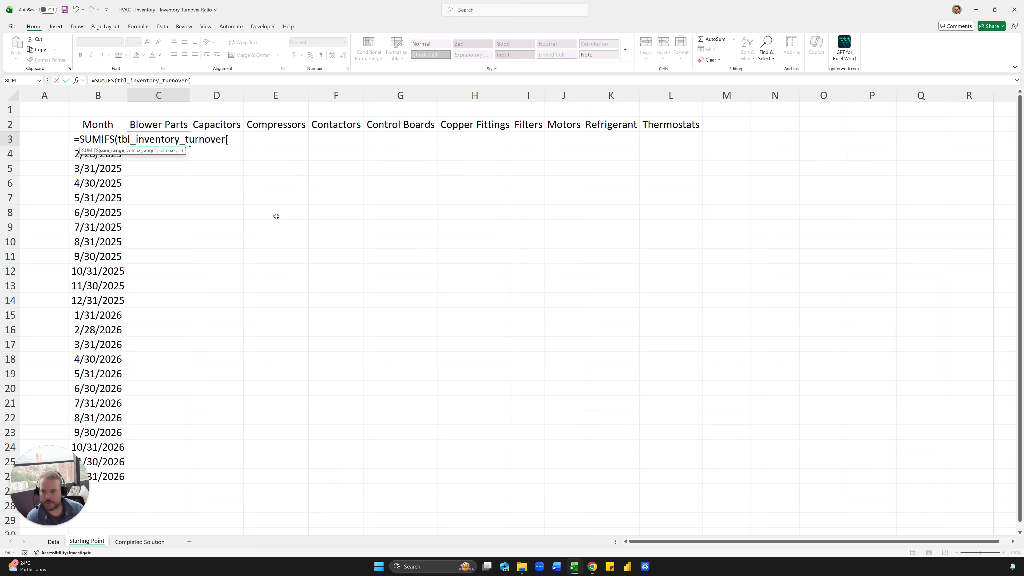
{"action": "type", "text": "og"}
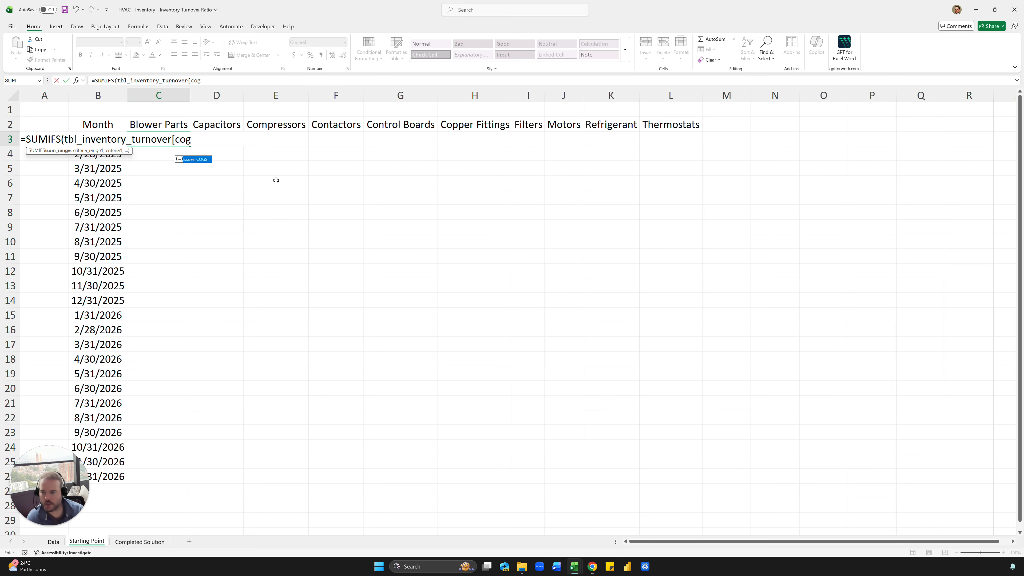
{"action": "key", "text": "Tab"}
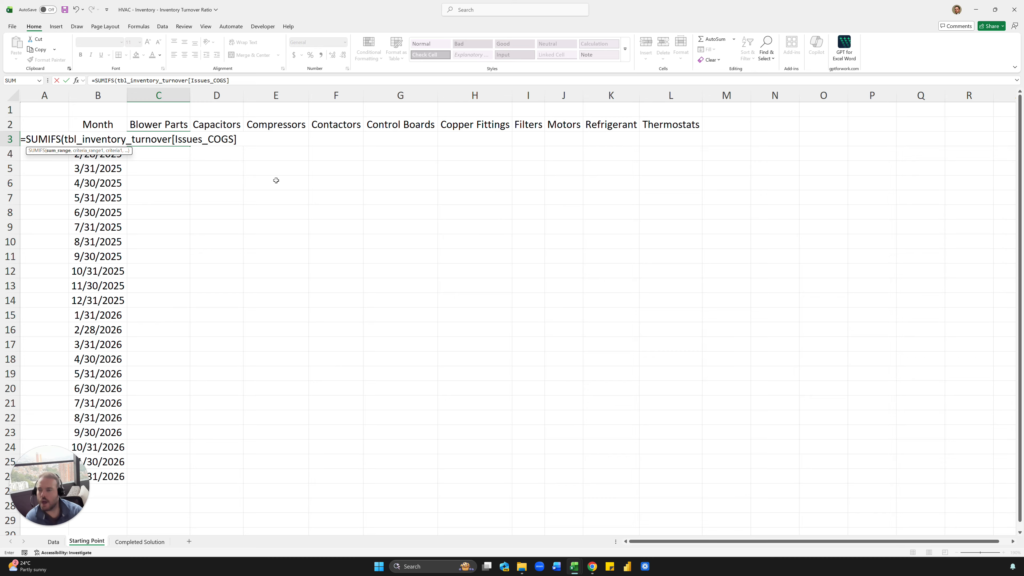
{"action": "type", "text": ","}
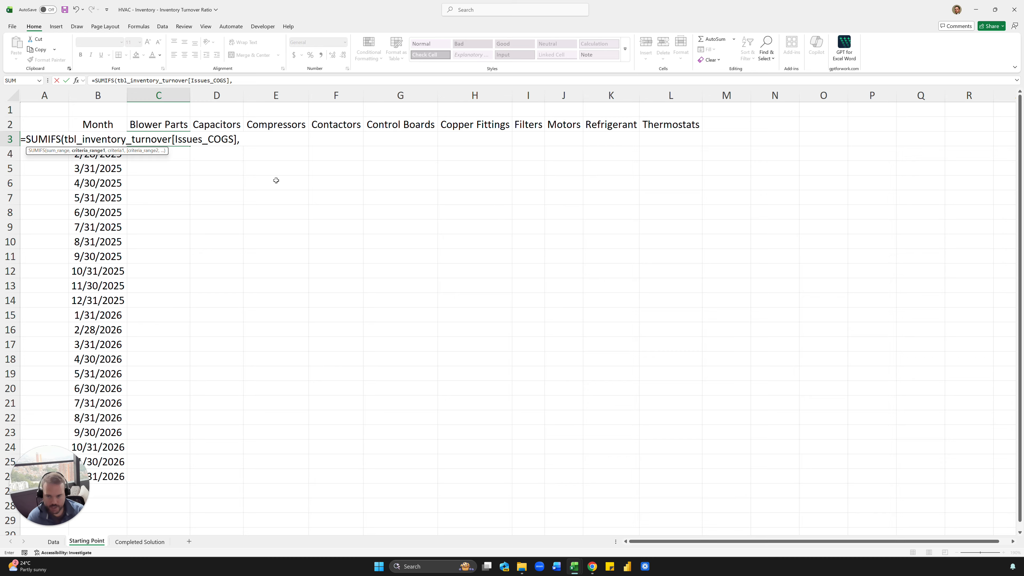
{"action": "type", "text": "tbl_inventory_turnover"}
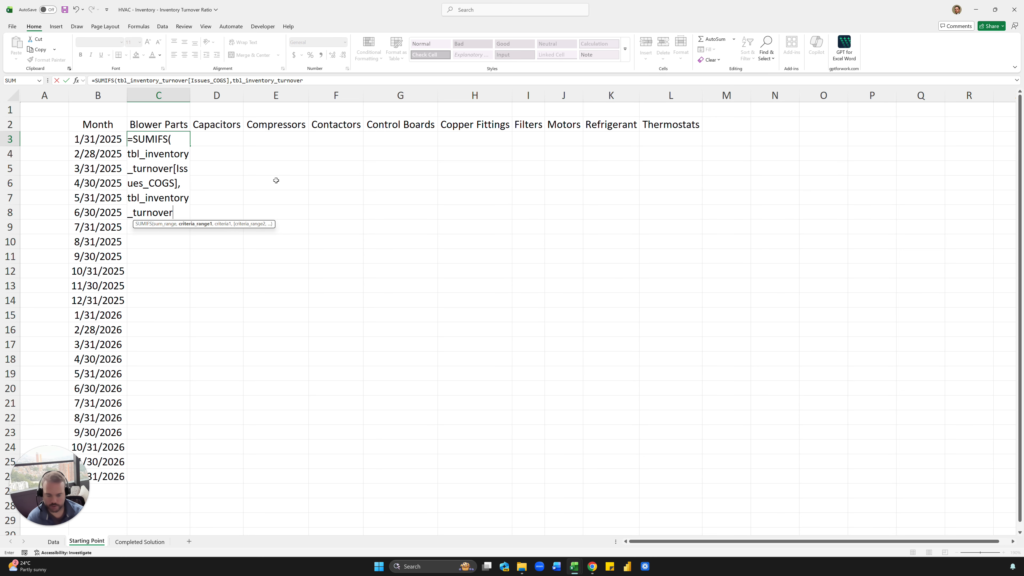
{"action": "type", "text": "["}
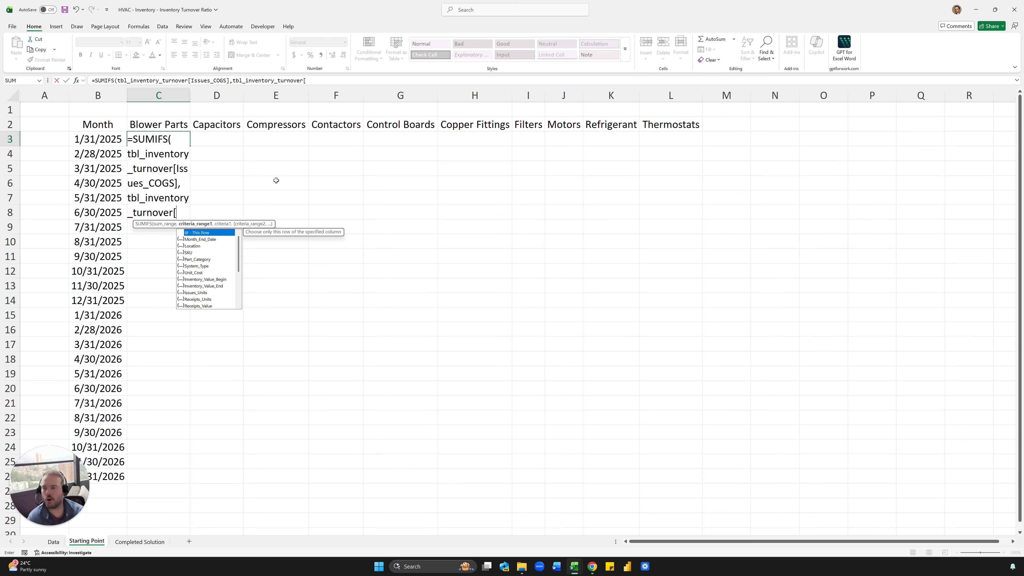
{"action": "type", "text": "Pa"}
{"action": "key", "text": "Tab"}
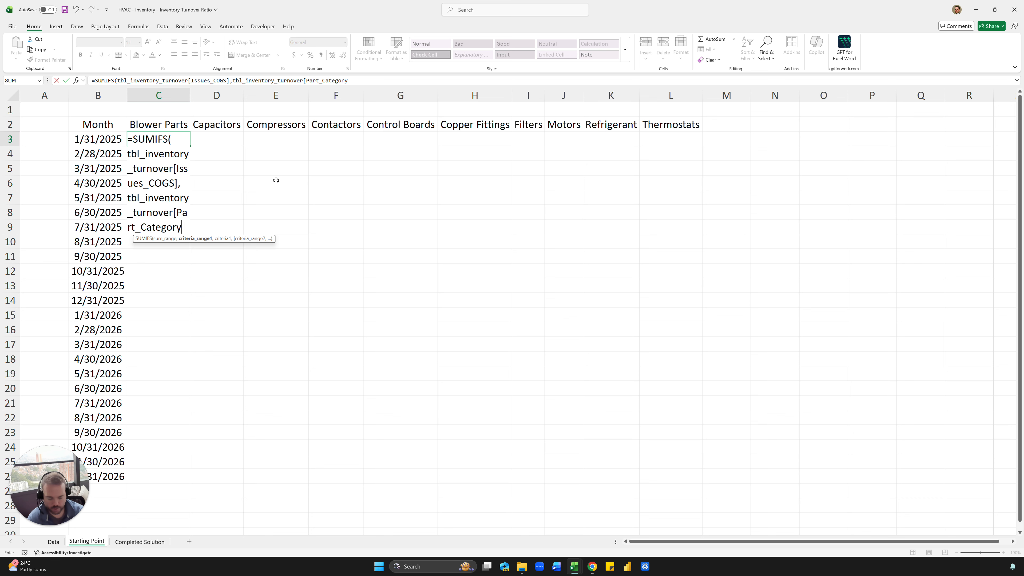
- Finish the SUMIFS with criteria C2 and Month_End_Date matching B3, giving 71936.53
{"action": "type", "text": "],"}
{"action": "key", "text": "Up"}
{"action": "type", "text": ","}
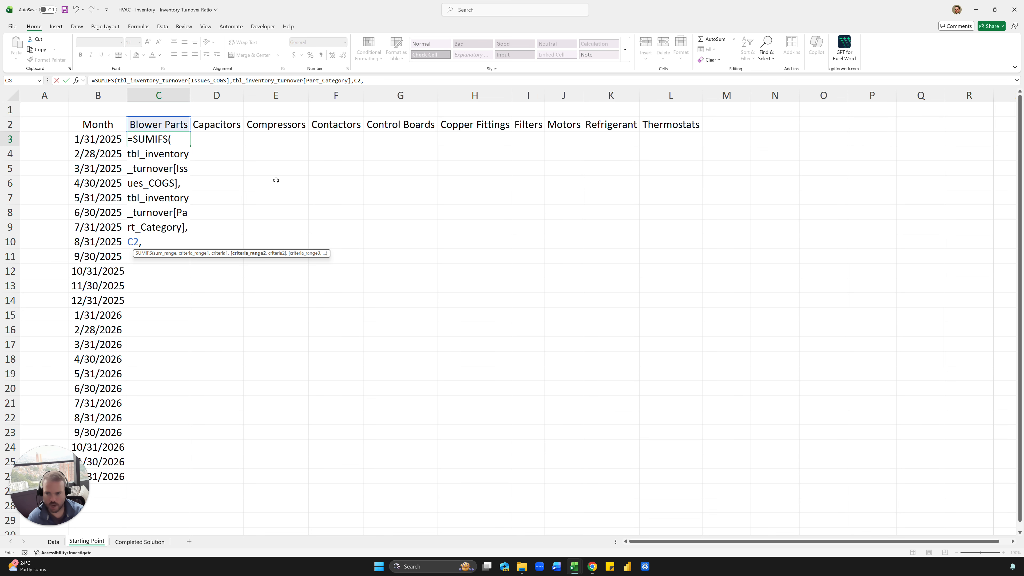
{"action": "type", "text": "tbl"}
{"action": "key", "text": "Tab"}
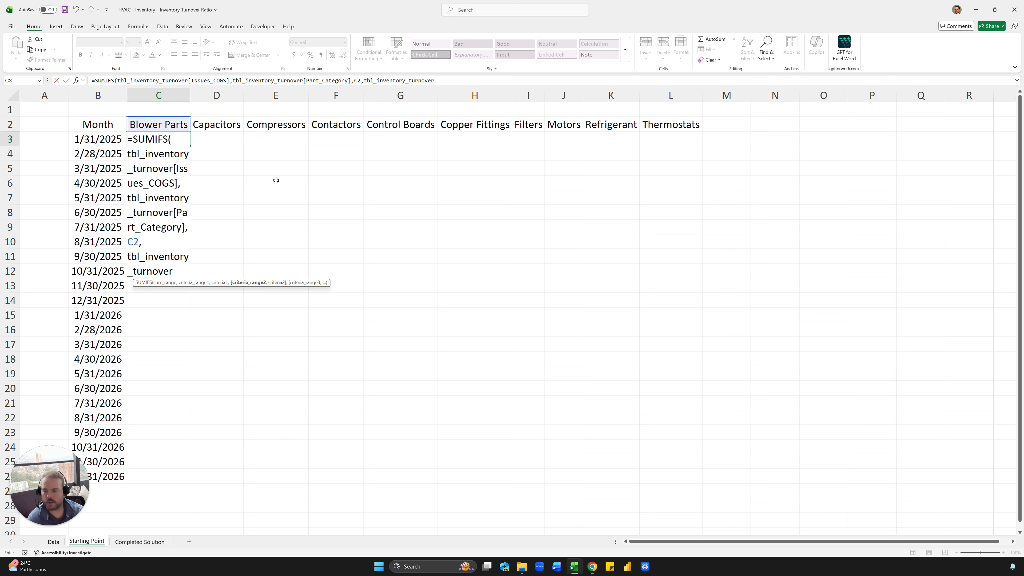
{"action": "type", "text": "["}
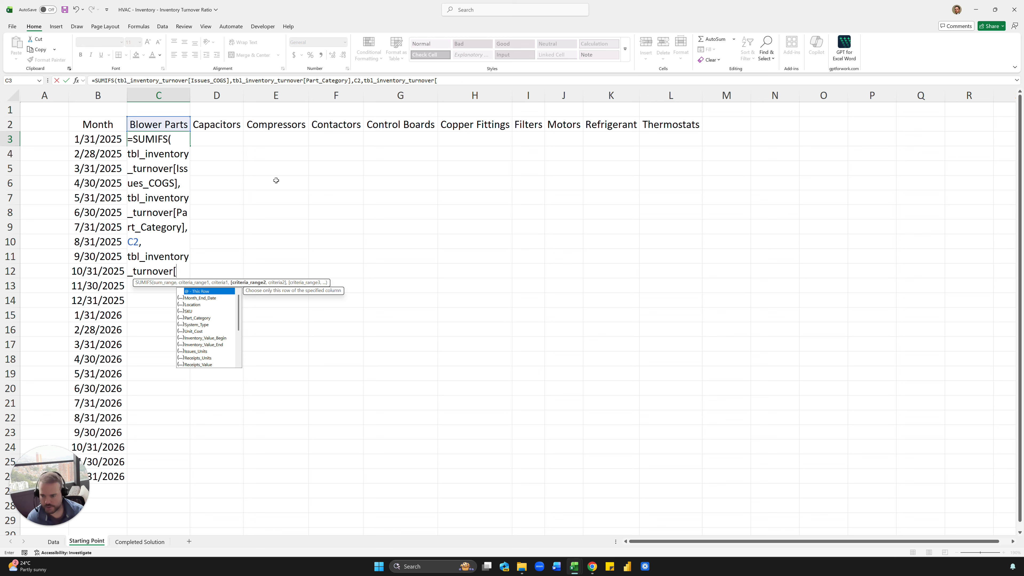
{"action": "key", "text": "Down"}
{"action": "key", "text": "Tab"}
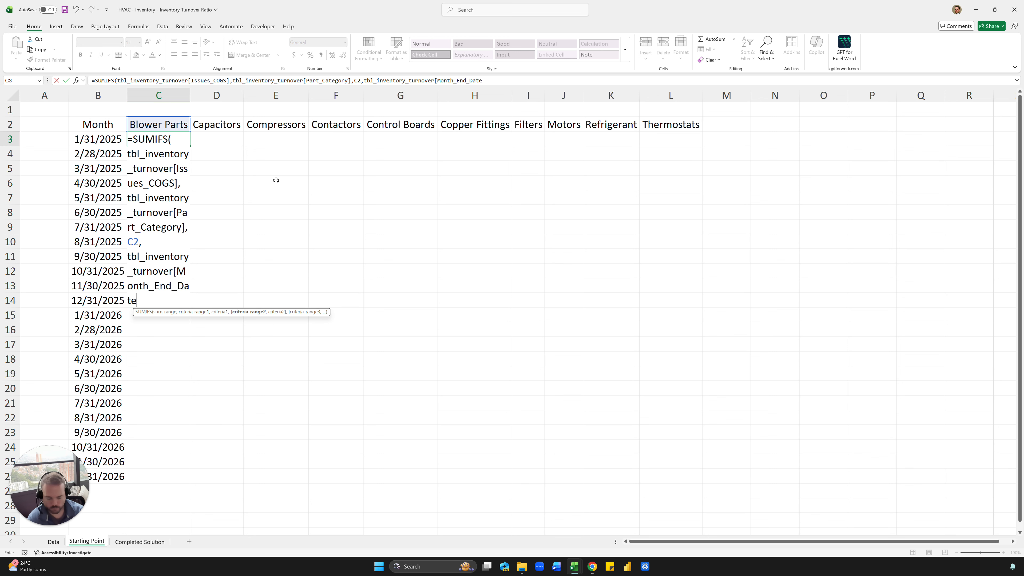
{"action": "type", "text": ",B3)"}
{"action": "key", "text": "ctrl+Return"}
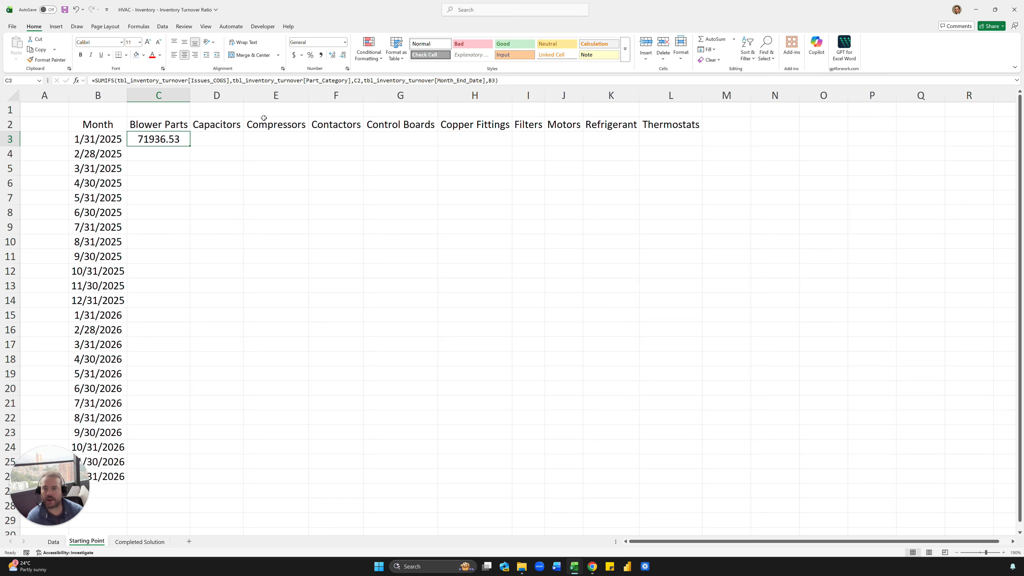
- Copy the C3 formula text and append '/' followed by a pasted duplicate SUMIFS
{"action": "left_click_drag", "start_coordinate": [513, 80], "coordinate": [97, 96]}
{"action": "key", "text": "ctrl+c"}
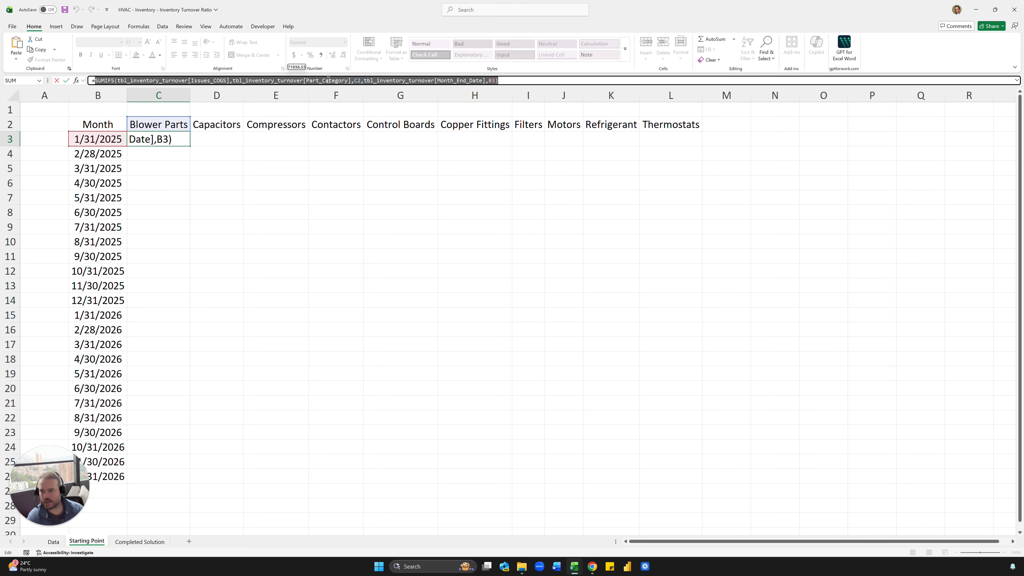
{"action": "key", "text": "Escape"}
{"action": "left_click", "coordinate": [498, 81]}
{"action": "left_click_drag", "start_coordinate": [498, 82], "coordinate": [197, 81]}
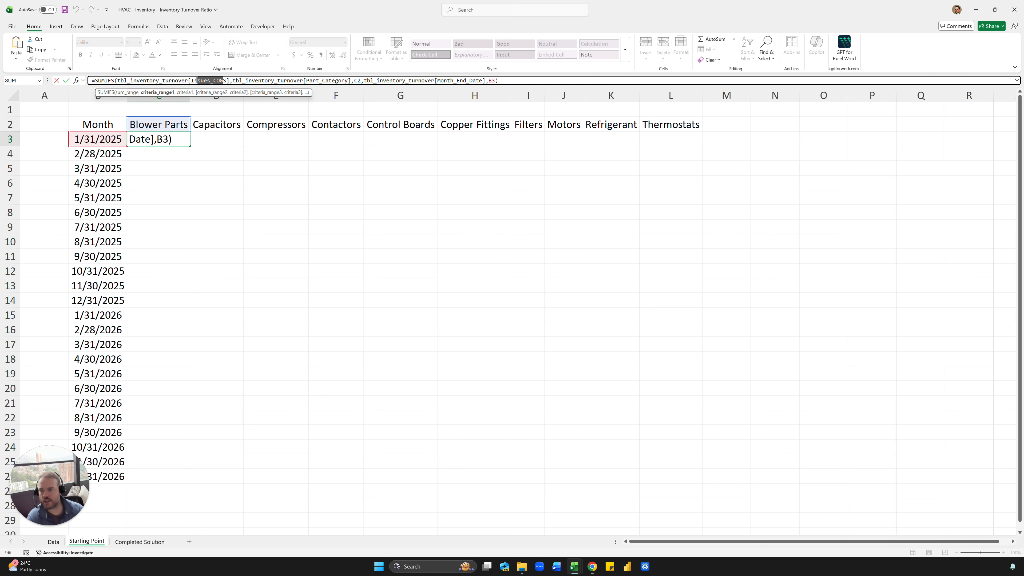
{"action": "left_click", "coordinate": [521, 80]}
{"action": "type", "text": "/"}
{"action": "key", "text": "ctrl+v"}
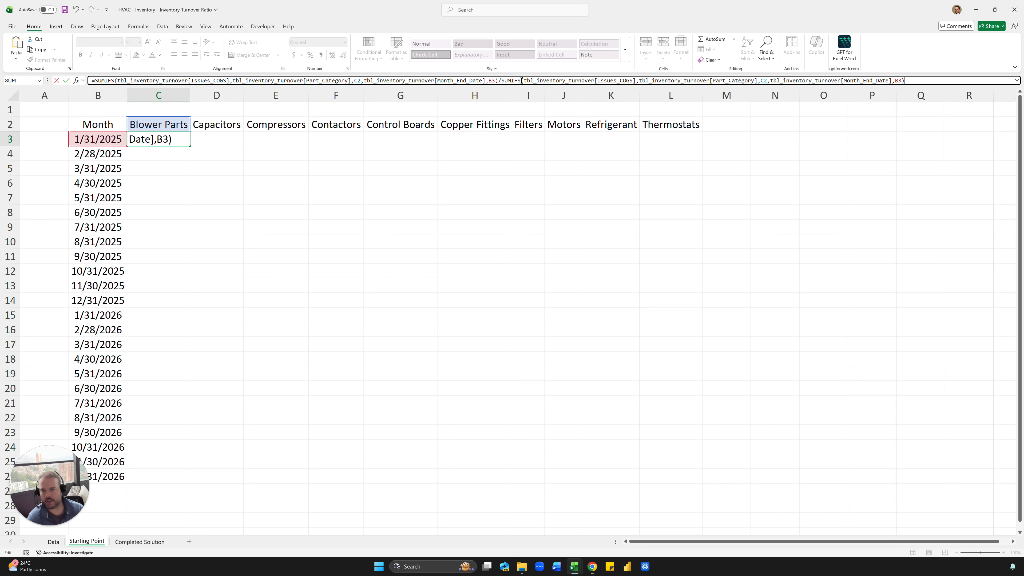
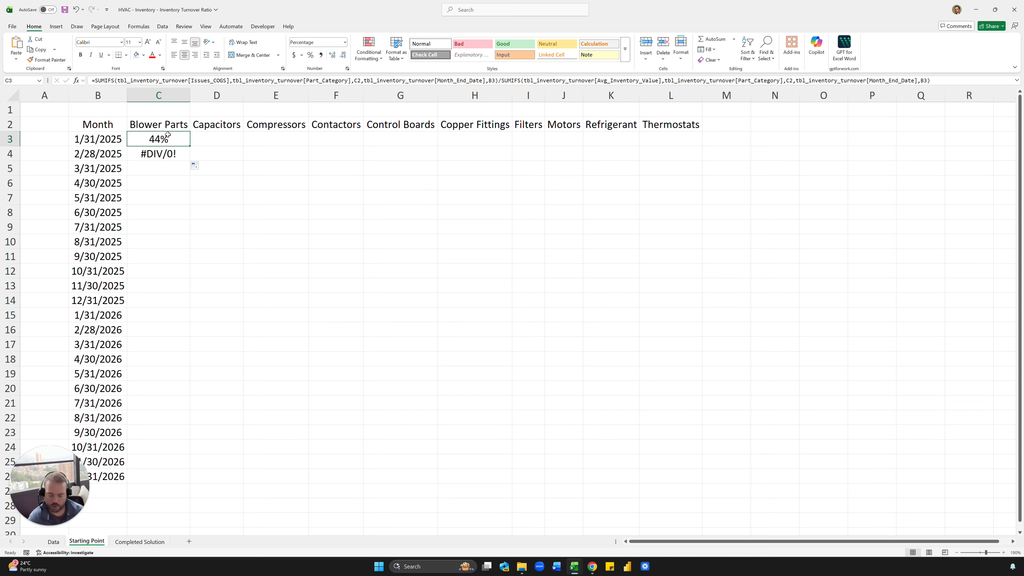
- Test-paste the C3 turnover formula into D3 and inspect C3's formula
{"action": "key", "text": "ctrl+c"}
{"action": "key", "text": "Right"}
{"action": "key", "text": "ctrl+v"}
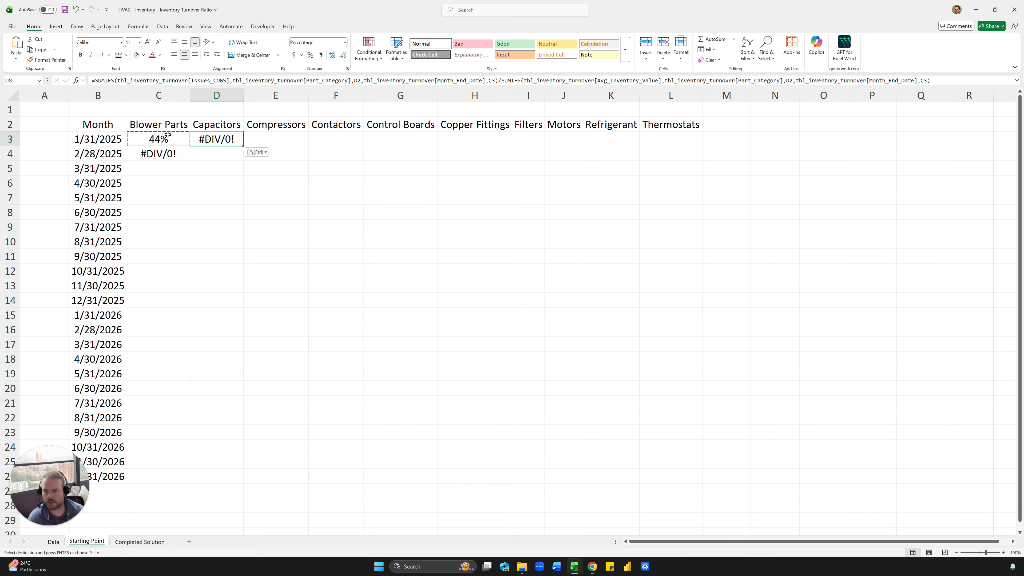
{"action": "double_click", "coordinate": [168, 135]}
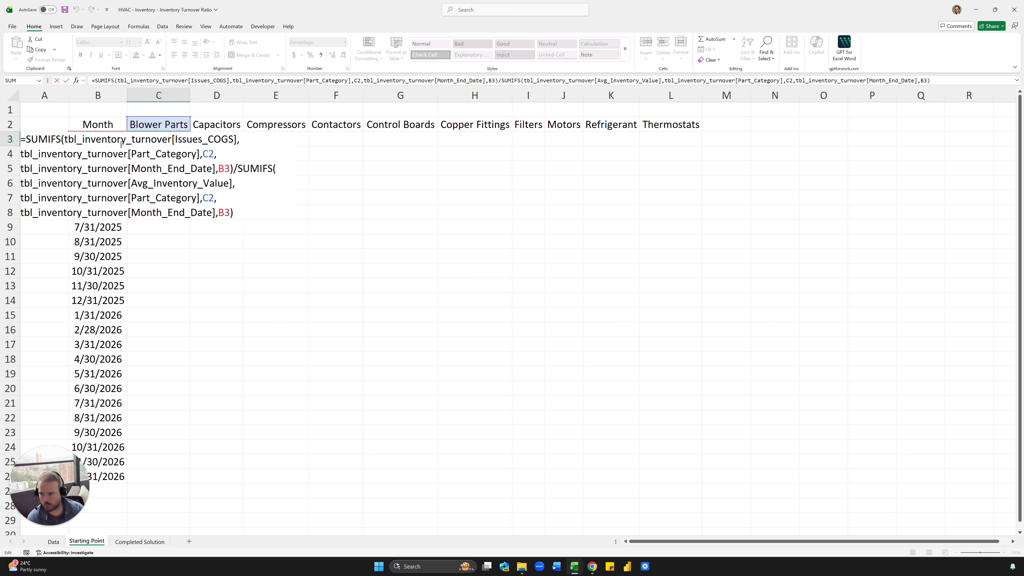
{"action": "key", "text": "Escape"}
- Clear the stray test formulas from D3 and the #DIV/0! copy in C4
{"action": "key", "text": "Right"}
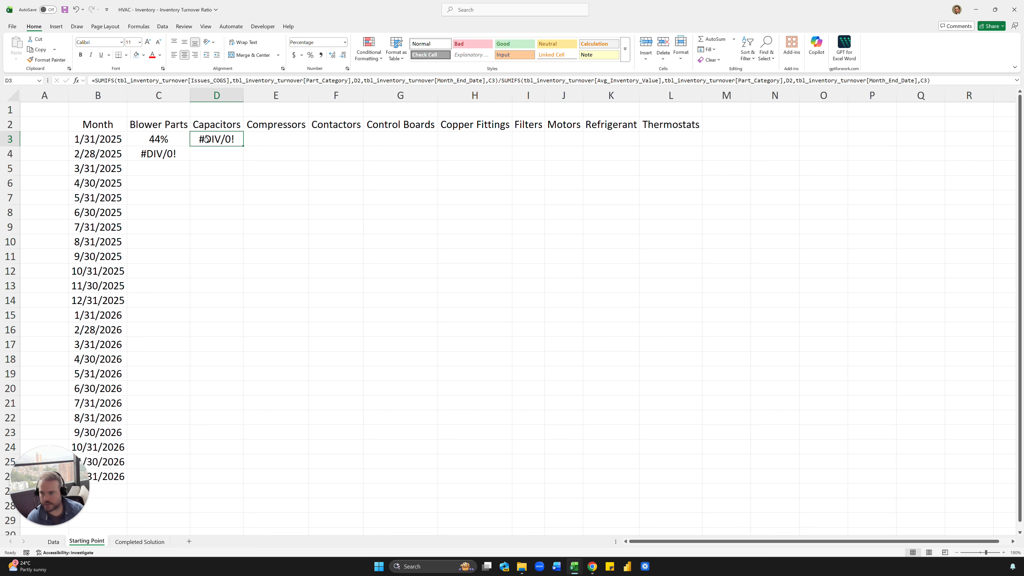
{"action": "key", "text": "F2"}
{"action": "key", "text": "Escape"}
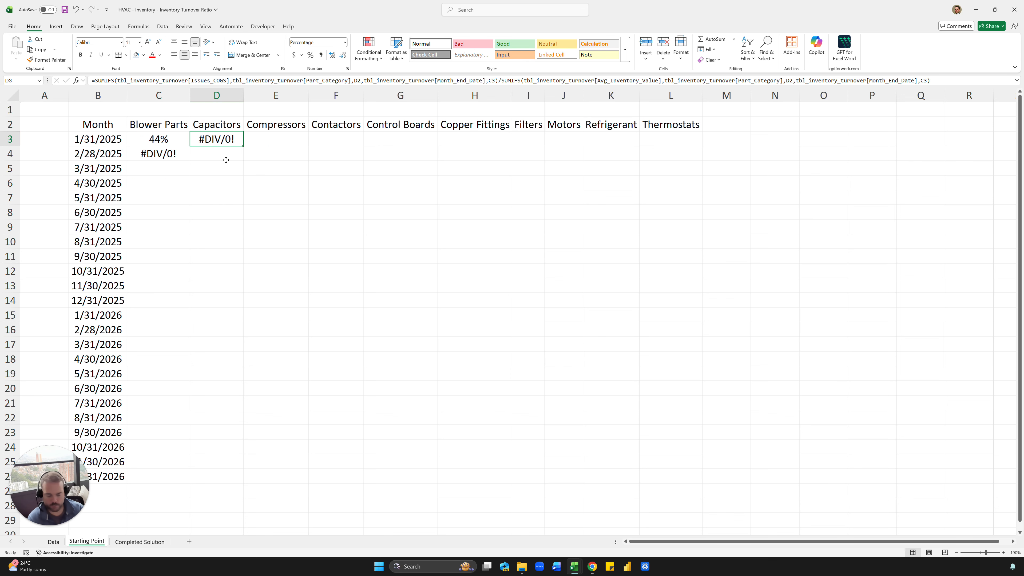
{"action": "key", "text": "Delete"}
{"action": "key", "text": "Down"}
{"action": "key", "text": "Left"}
{"action": "key", "text": "Delete"}
{"action": "key", "text": "Up"}
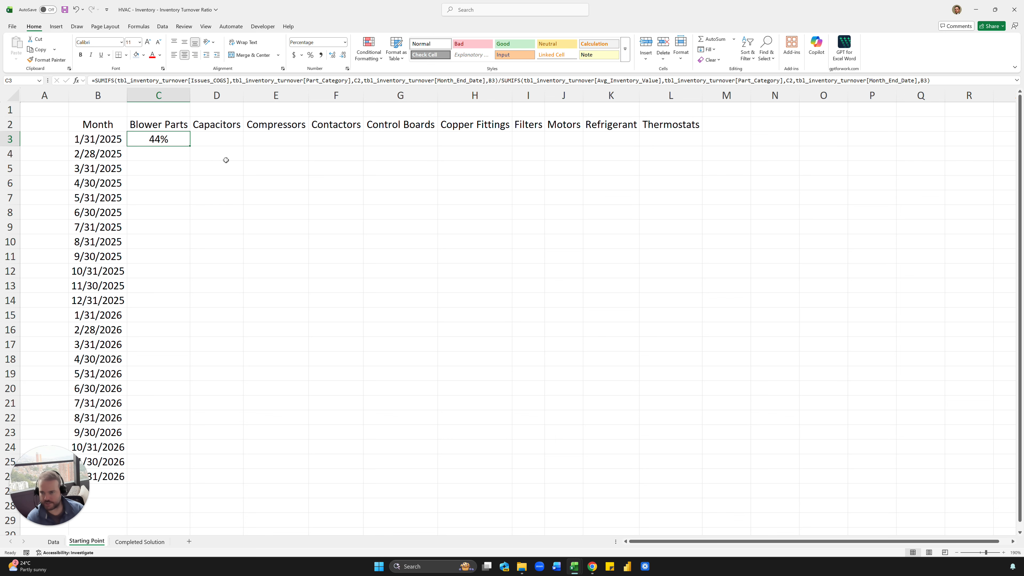
- Anchor C3's references as $B3 and C$2 in both SUMIFS and format it as a percentage
{"action": "left_click", "coordinate": [317, 82]}
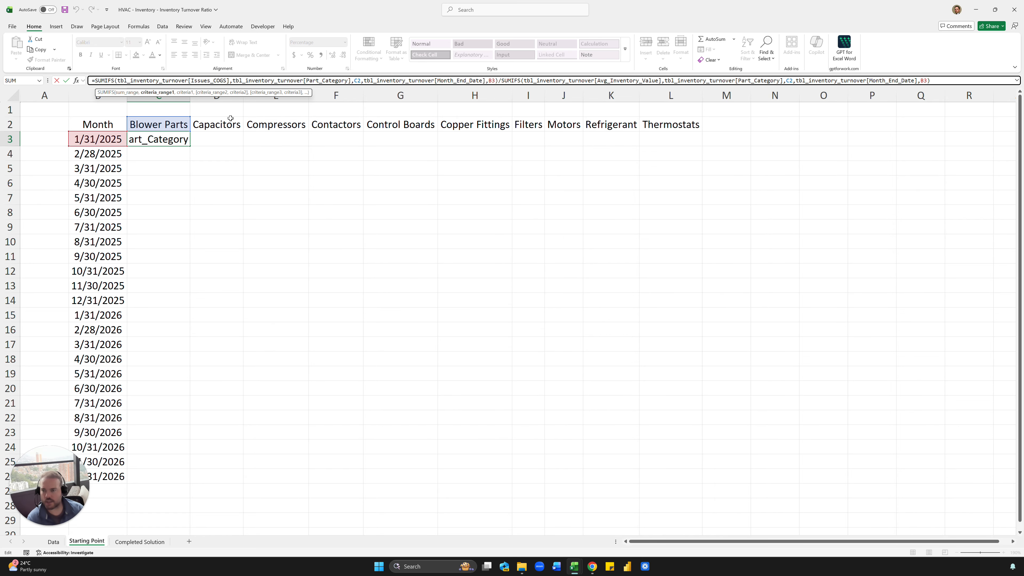
{"action": "left_click", "coordinate": [489, 80]}
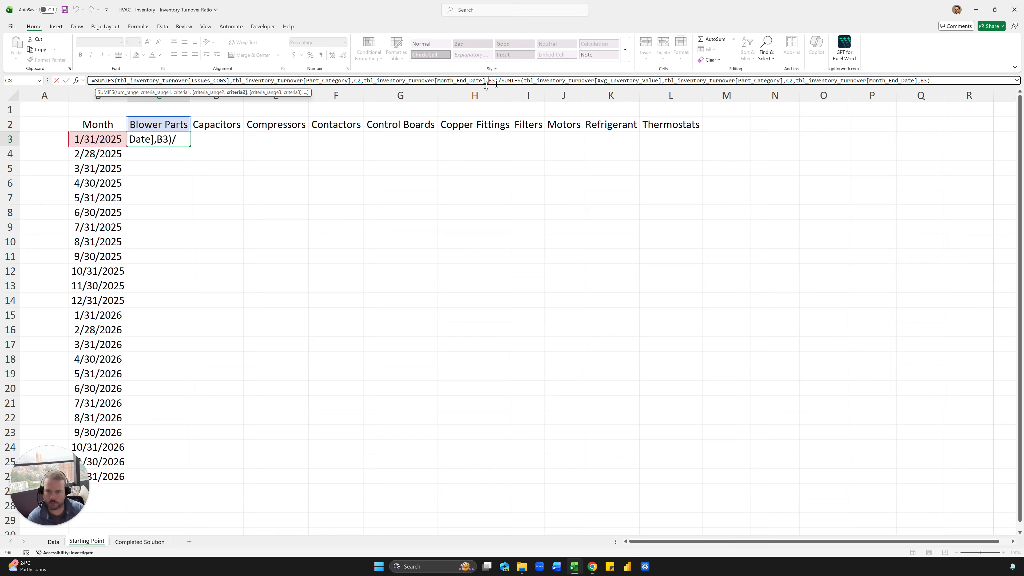
{"action": "type", "text": "$"}
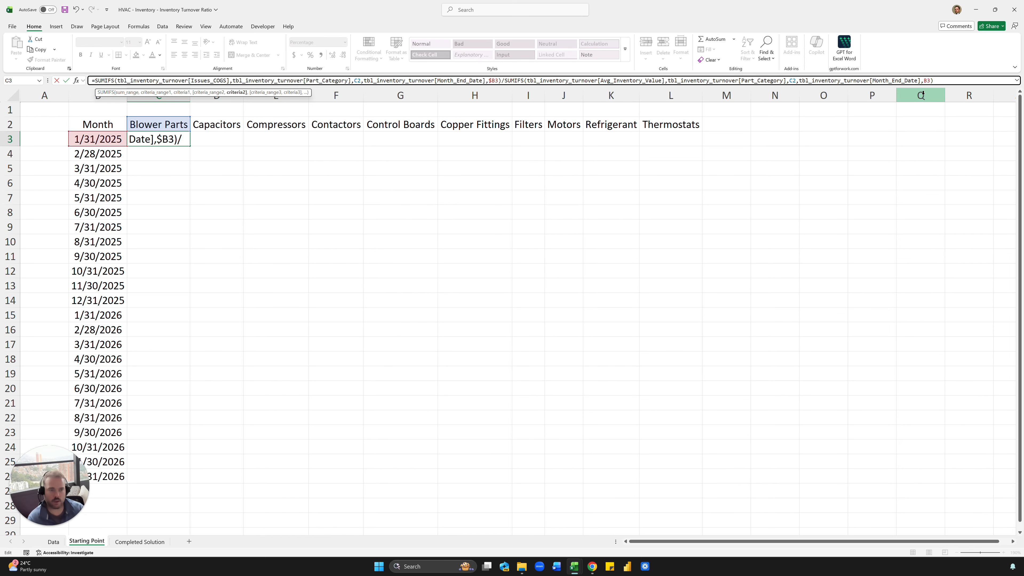
{"action": "left_click", "coordinate": [924, 81]}
{"action": "type", "text": "$"}
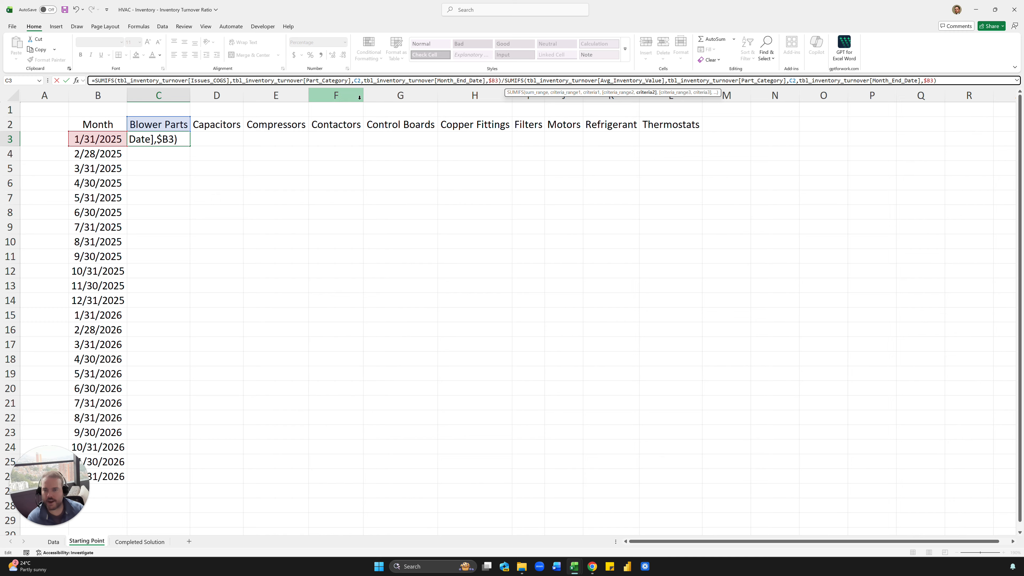
{"action": "left_click", "coordinate": [358, 81]}
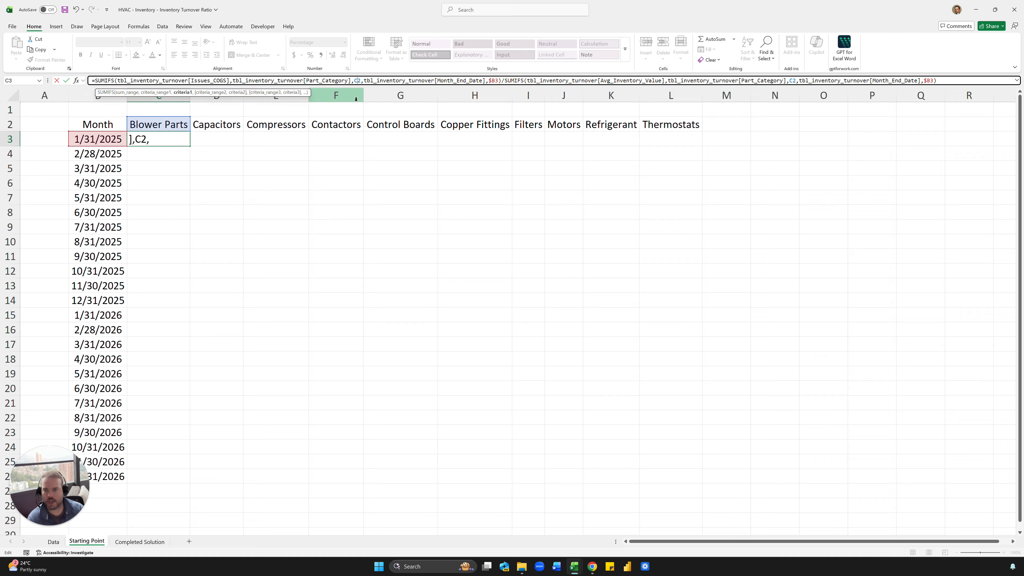
{"action": "type", "text": "$"}
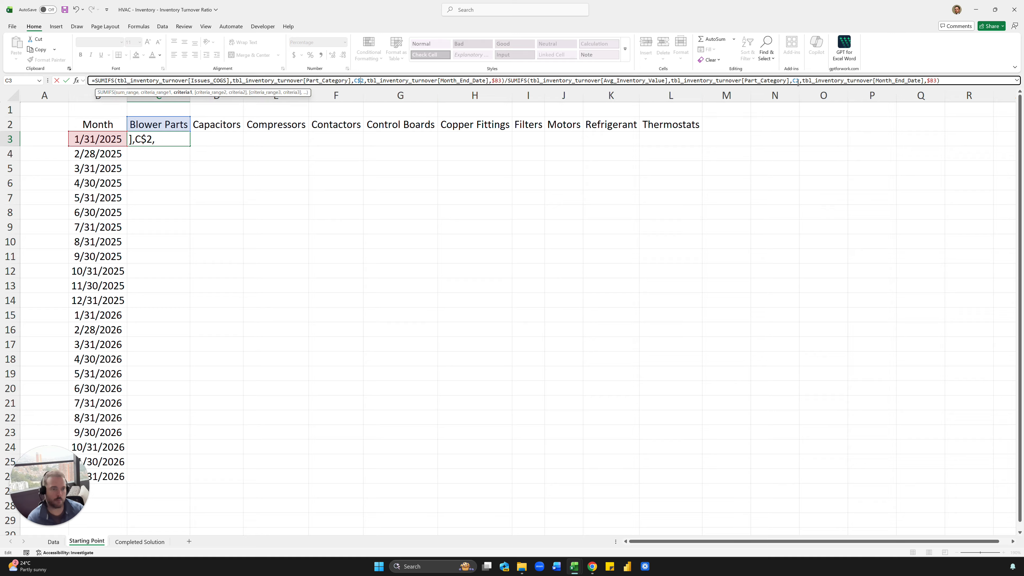
{"action": "left_click", "coordinate": [796, 81]}
{"action": "type", "text": "$"}
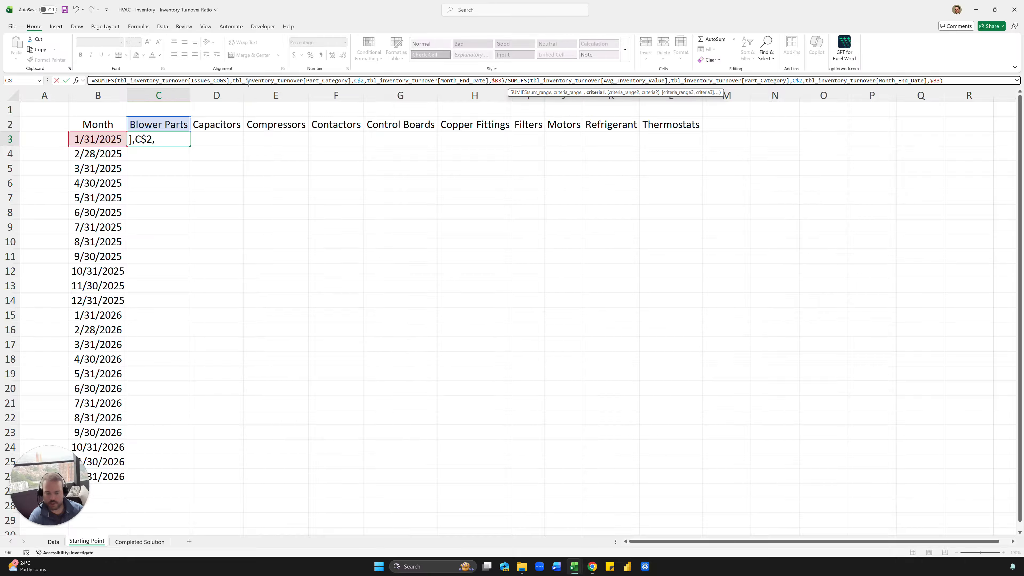
{"action": "key", "text": "ctrl+Return"}
{"action": "key", "text": "ctrl+shift+5"}
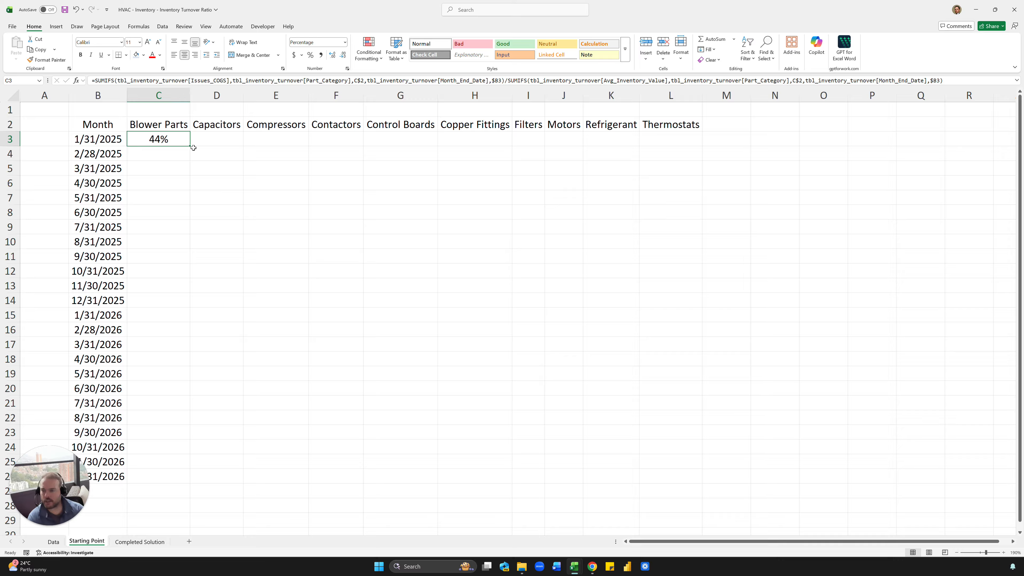
- Test the formula in D3, delete the test copy, then copy C3 and select the grid area
{"action": "left_click_drag", "start_coordinate": [192, 147], "coordinate": [221, 150]}
{"action": "left_click", "coordinate": [226, 139]}
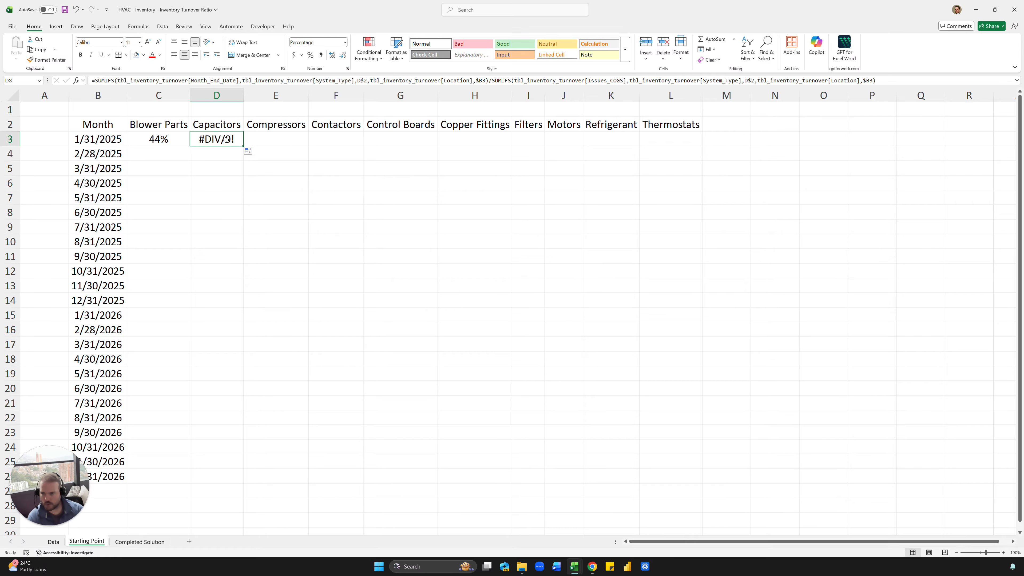
{"action": "key", "text": "Left"}
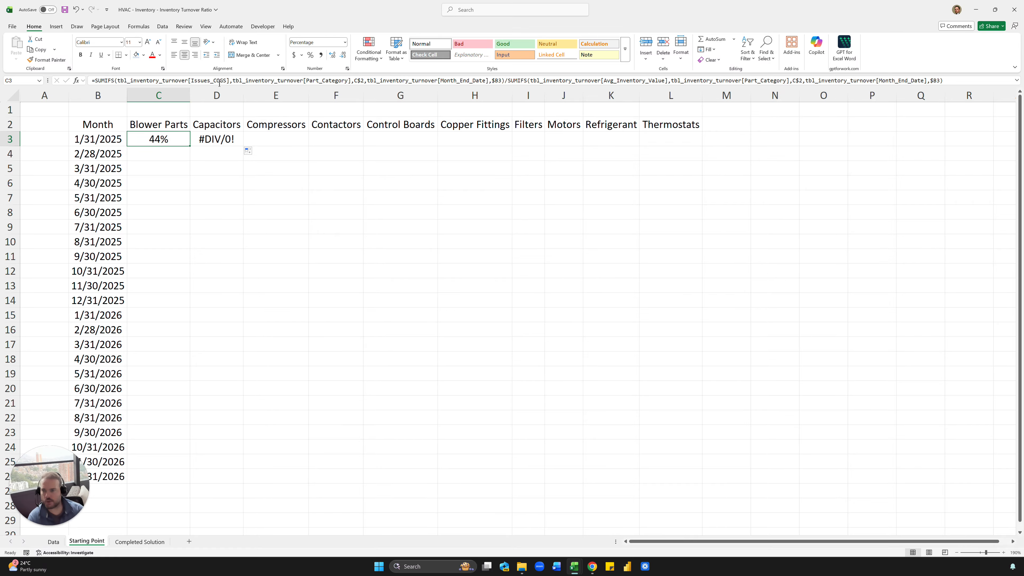
{"action": "left_click", "coordinate": [219, 82]}
{"action": "key", "text": "Escape"}
{"action": "key", "text": "Right"}
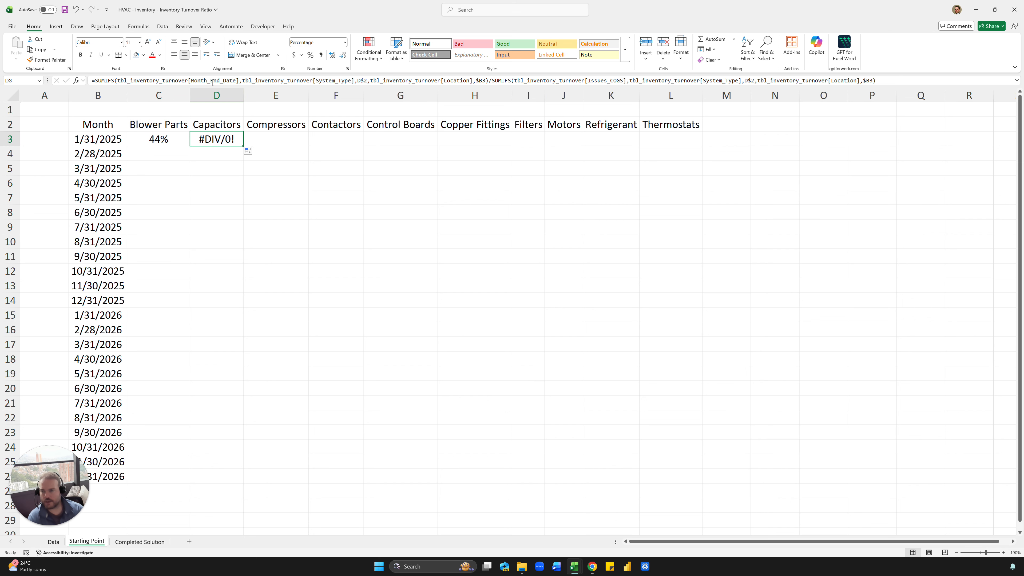
{"action": "left_click", "coordinate": [212, 82]}
{"action": "key", "text": "Escape"}
{"action": "key", "text": "Delete"}
{"action": "key", "text": "Left"}
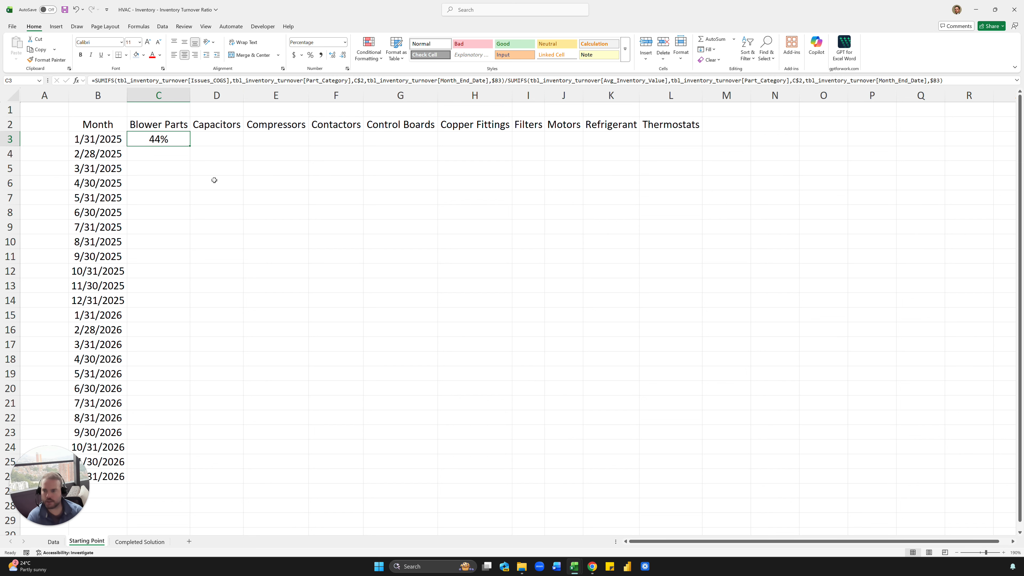
{"action": "key", "text": "ctrl+c"}
{"action": "left_click_drag", "start_coordinate": [643, 446], "coordinate": [701, 480]}
- Paste the C3 formula across the C3:L26 grid and spot-check results in G14 and J12
{"action": "key", "text": "Return"}
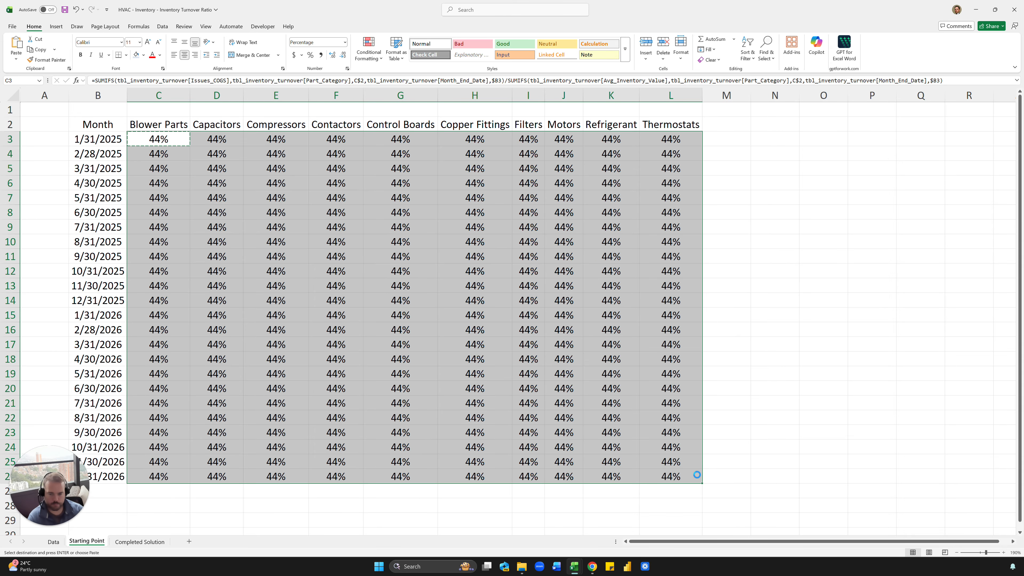
{"action": "left_click", "coordinate": [412, 296]}
{"action": "left_click", "coordinate": [554, 270]}
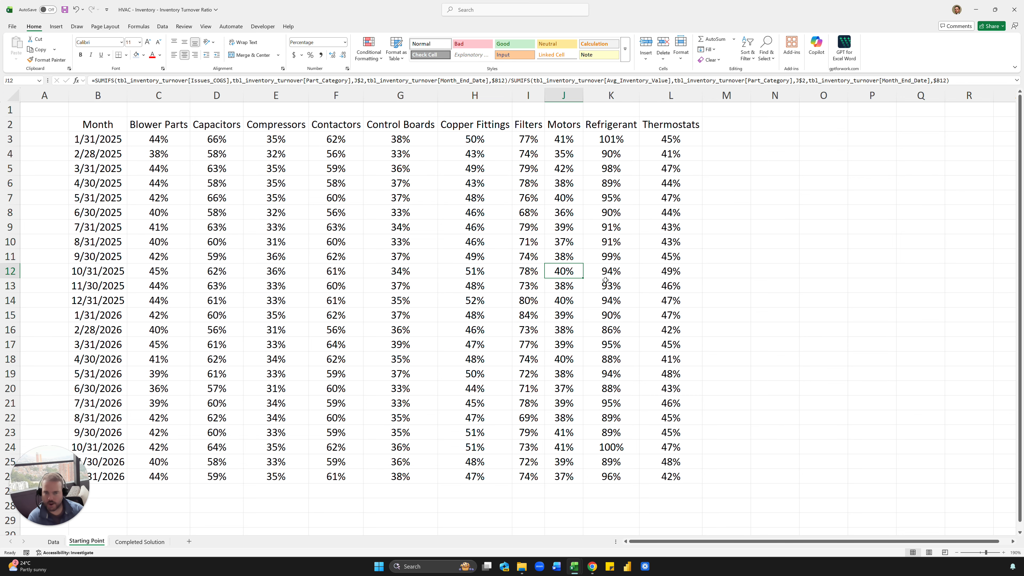
- Narrow column A and convert the month dates in B3:B26 to static values
{"action": "left_click_drag", "start_coordinate": [65, 103], "coordinate": [35, 102]}
{"action": "left_click", "coordinate": [64, 154]}
{"action": "left_click", "coordinate": [88, 137]}
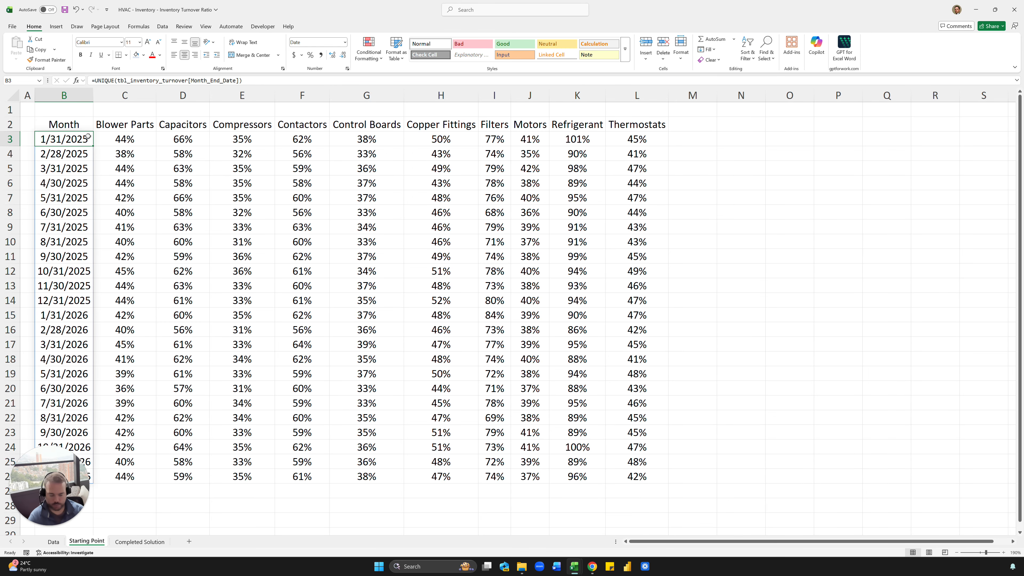
{"action": "key", "text": "ctrl+shift+Down"}
{"action": "key", "text": "ctrl+c"}
{"action": "key", "text": "ctrl+shift+v"}
{"action": "key", "text": "ctrl+Down"}
{"action": "key", "text": "Escape"}
{"action": "key", "text": "Right"}
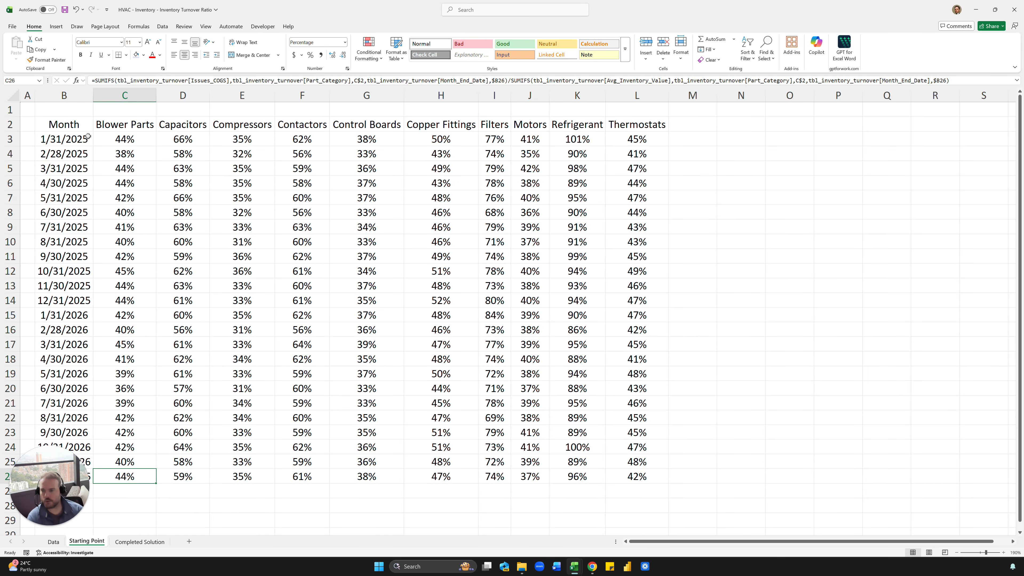
- Widen column B to fit the dates and head column M 'Overall' in M2
{"action": "left_click", "coordinate": [88, 137]}
{"action": "left_click_drag", "start_coordinate": [94, 91], "coordinate": [103, 91]}
{"action": "left_click", "coordinate": [192, 156]}
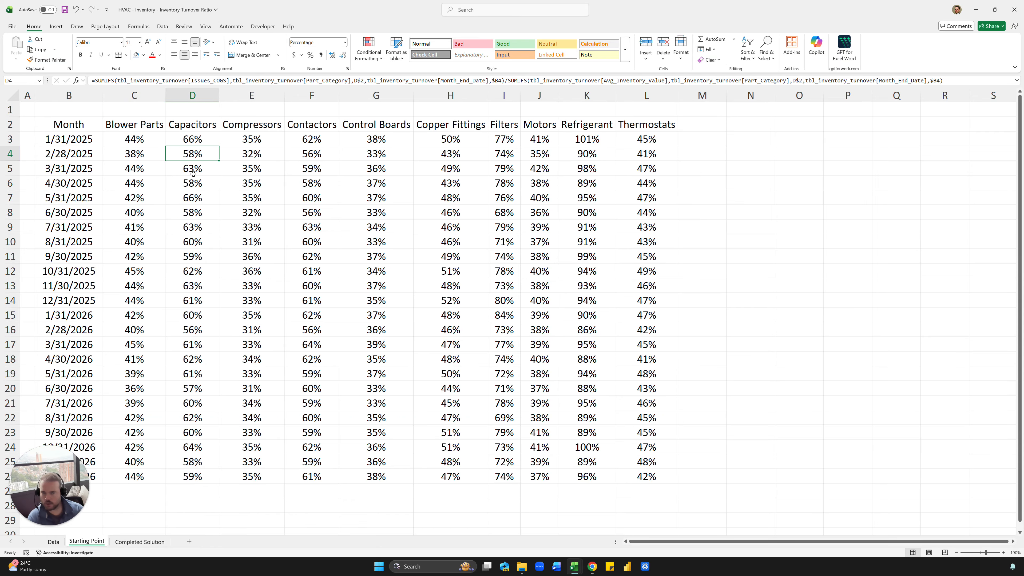
{"action": "left_click", "coordinate": [684, 127]}
{"action": "type", "text": "Overall"}
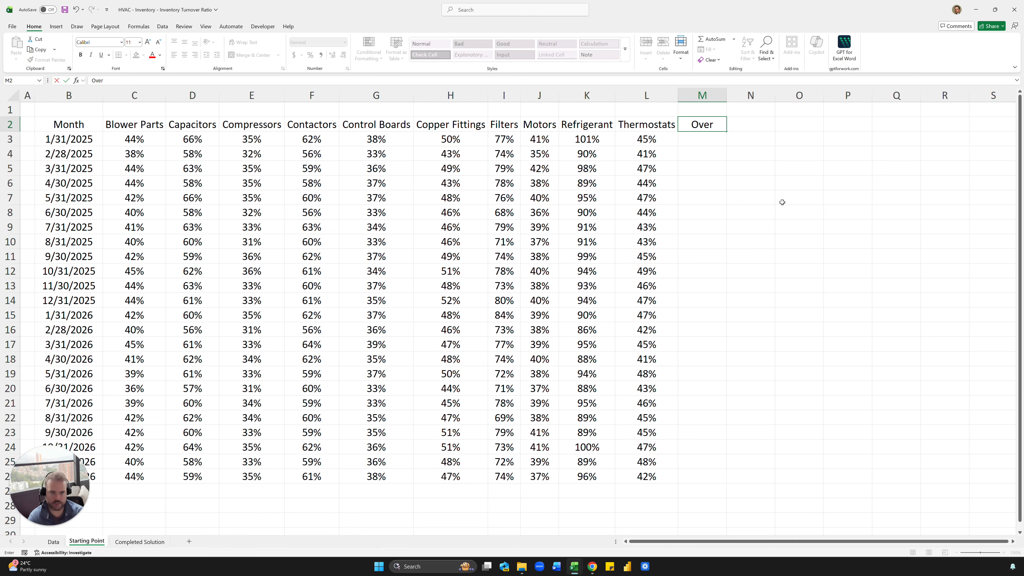
{"action": "key", "text": "Return"}
- Label row 28 'Overall' in B28
{"action": "scroll", "coordinate": [306, 283], "scroll_direction": "down", "scroll_amount": 4}
{"action": "left_click", "coordinate": [99, 315]}
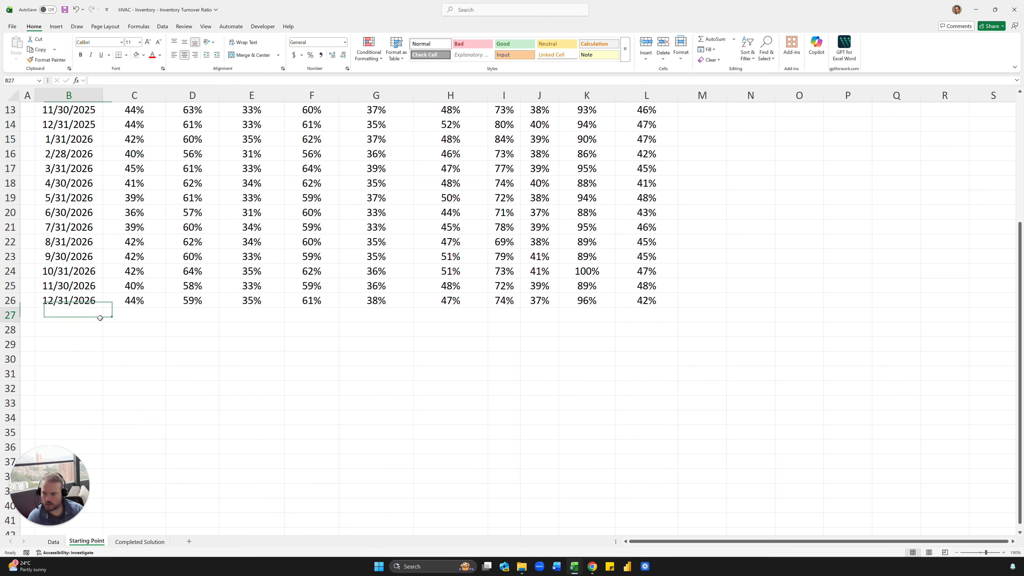
{"action": "left_click", "coordinate": [92, 329]}
{"action": "type", "text": "Overall"}
{"action": "key", "text": "Tab"}
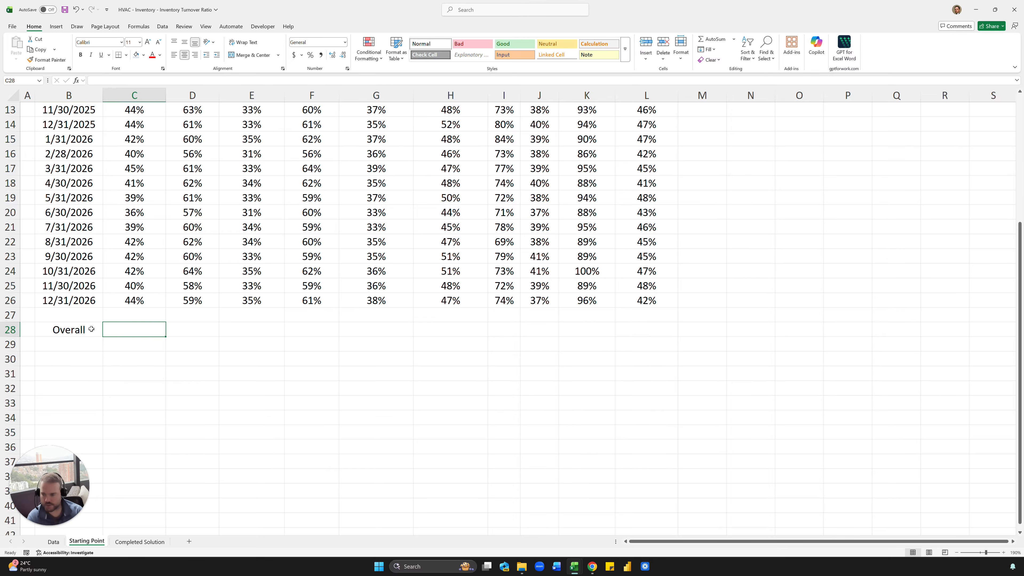
- Copy the C26 turnover formula into C28
{"action": "left_click", "coordinate": [113, 306]}
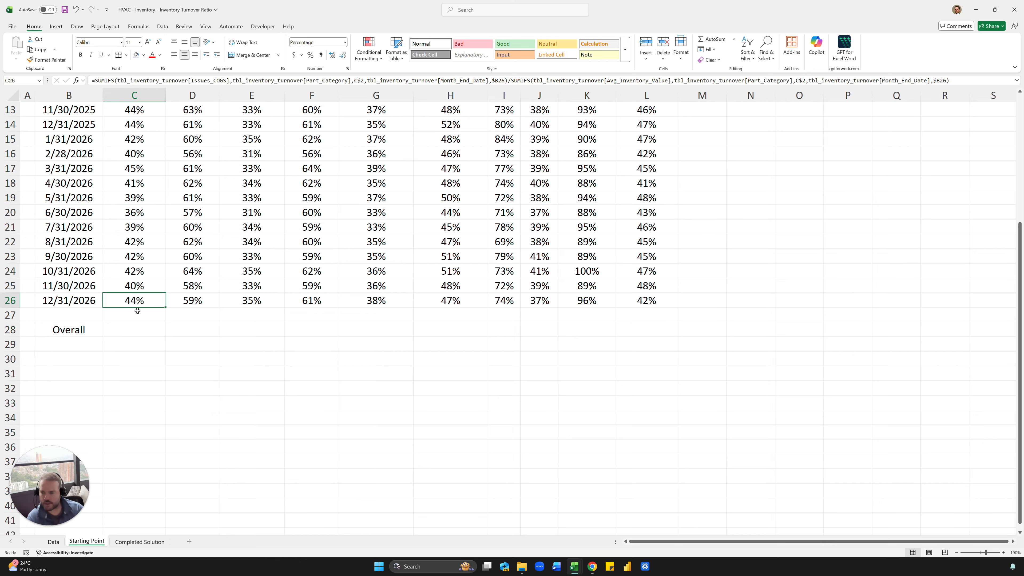
{"action": "key", "text": "ctrl+c"}
{"action": "key", "text": "Down"}
{"action": "key", "text": "Down"}
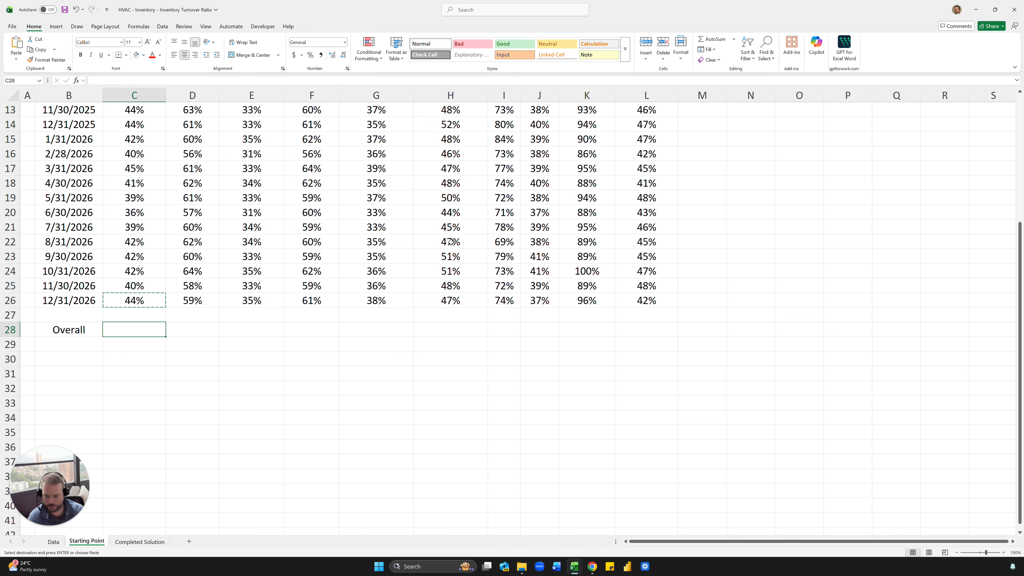
{"action": "key", "text": "ctrl+v"}
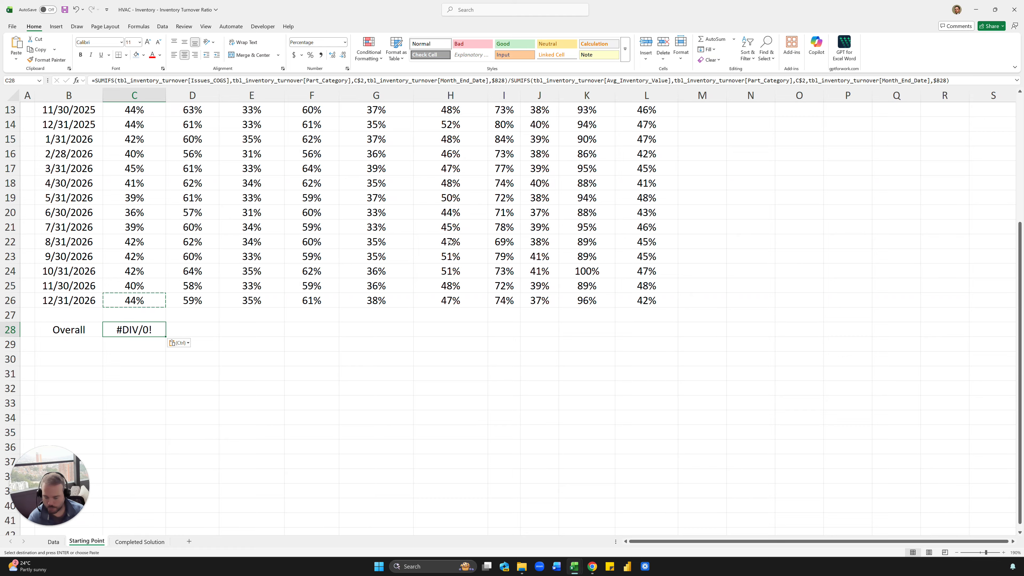
{"action": "key", "text": "F2"}
{"action": "key", "text": "Escape"}
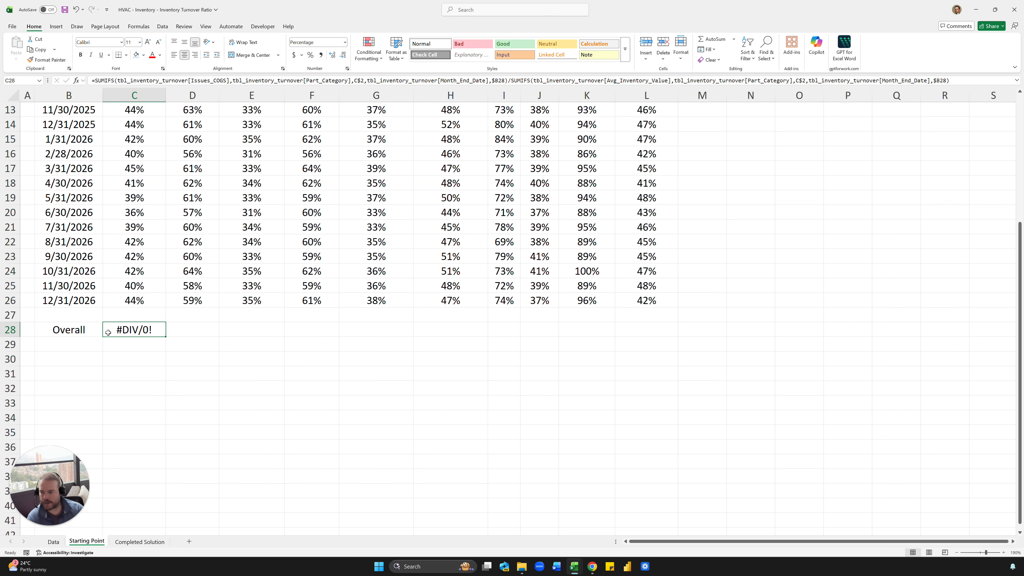
{"action": "left_click", "coordinate": [79, 330]}
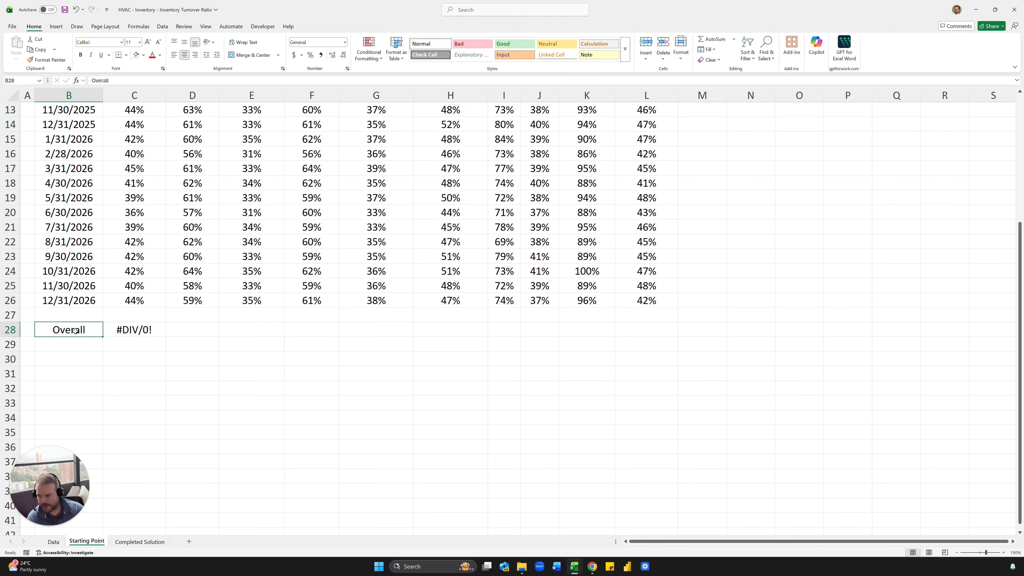
{"action": "left_click", "coordinate": [108, 333]}
- Remove the Month_End_Date criteria from both SUMIFS in C28 and format it as a percentage
{"action": "key", "text": "F2"}
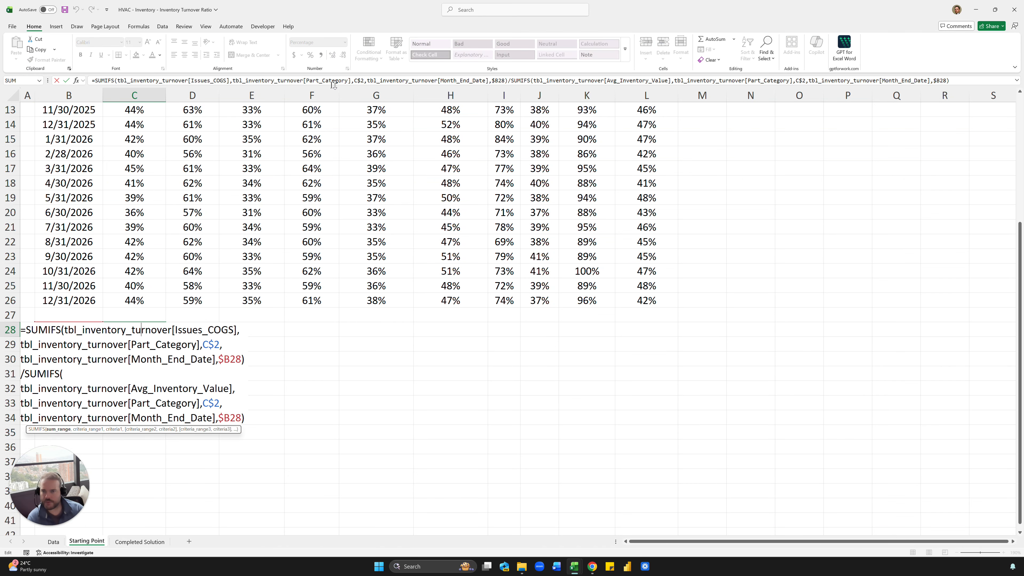
{"action": "left_click", "coordinate": [379, 81]}
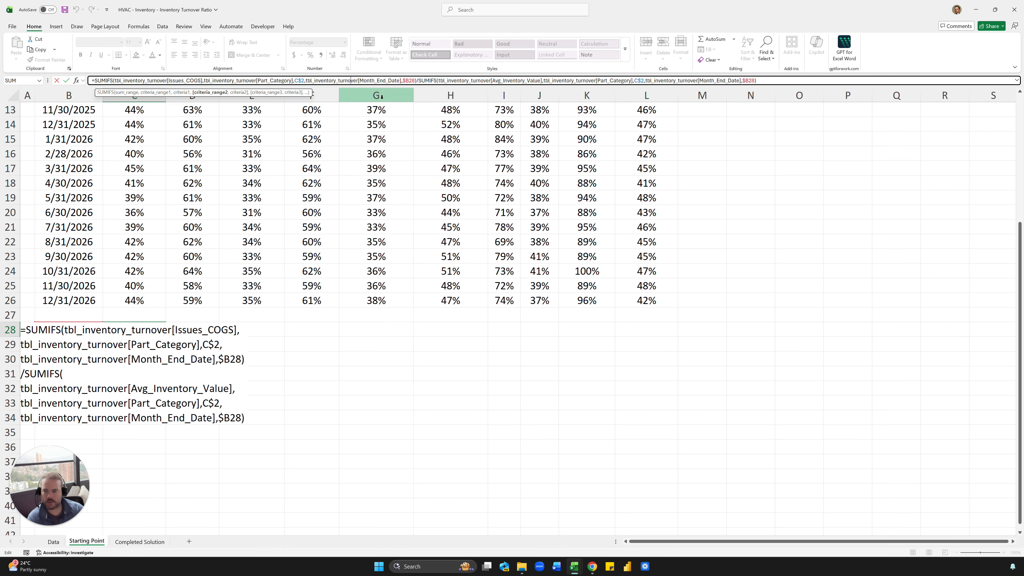
{"action": "scroll", "coordinate": [137, 228], "scroll_direction": "up", "scroll_amount": 4}
{"action": "scroll", "coordinate": [134, 139], "scroll_direction": "down", "scroll_amount": 2}
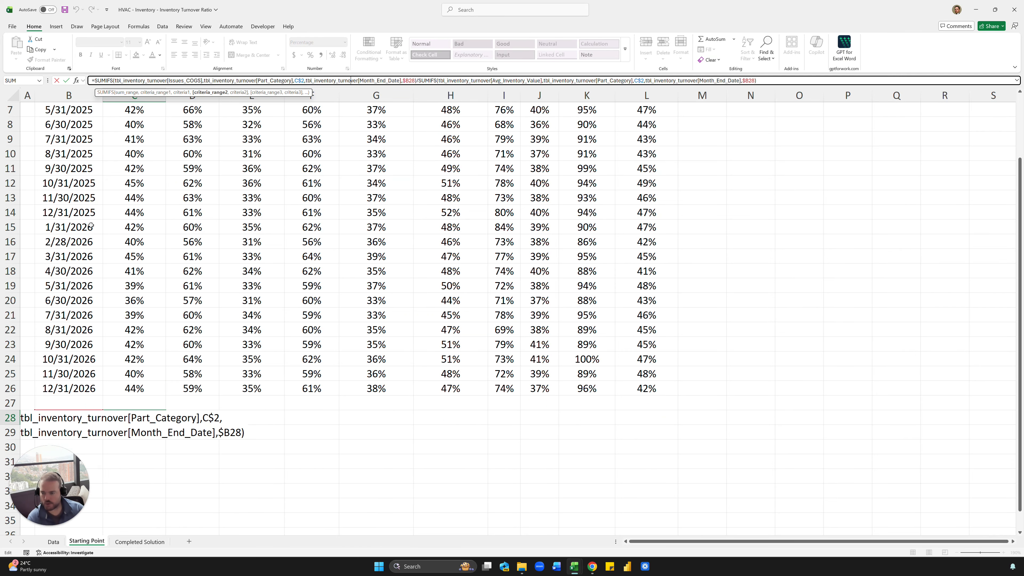
{"action": "left_click", "coordinate": [417, 81]}
{"action": "key", "text": "ctrl+shift+Left"}
{"action": "key", "text": "ctrl+shift+Left"}
{"action": "key", "text": "ctrl+shift+Left"}
{"action": "key", "text": "ctrl+shift+Left"}
{"action": "key", "text": "ctrl+shift+Left"}
{"action": "key", "text": "ctrl+shift+Left"}
{"action": "key", "text": "ctrl+shift+Left"}
{"action": "key", "text": "ctrl+shift+Left"}
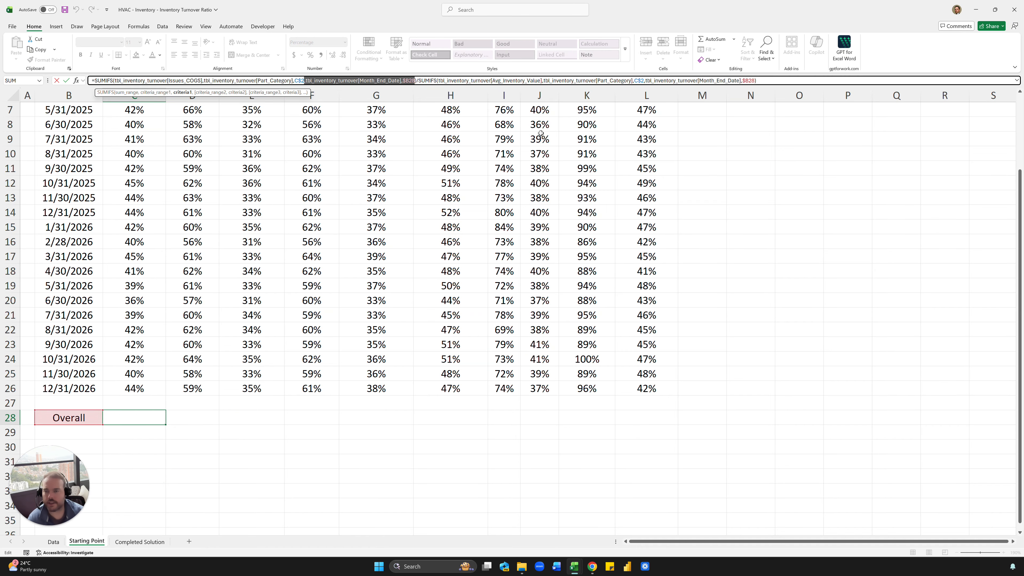
{"action": "key", "text": "Delete"}
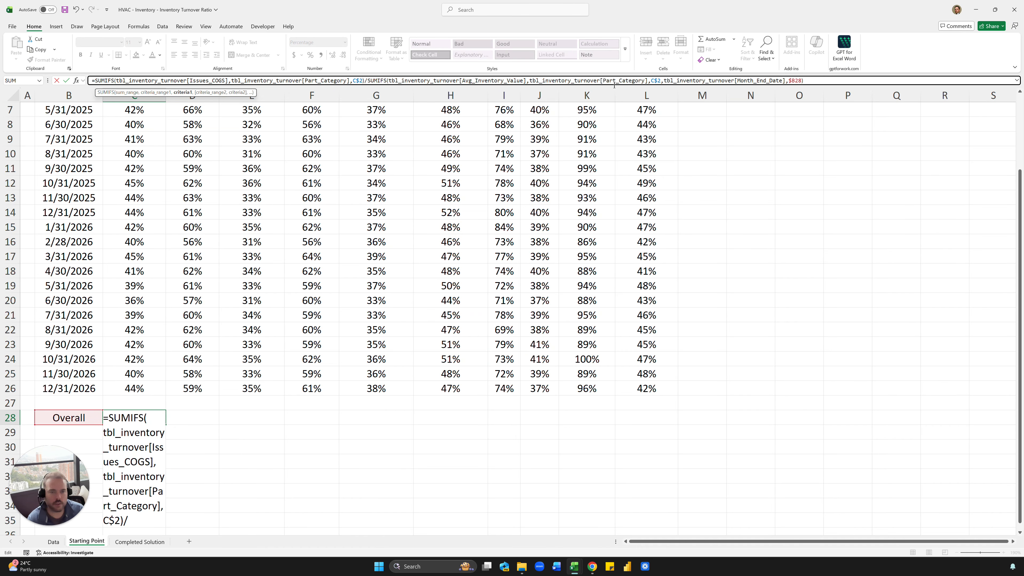
{"action": "left_click_drag", "start_coordinate": [833, 79], "coordinate": [664, 80]}
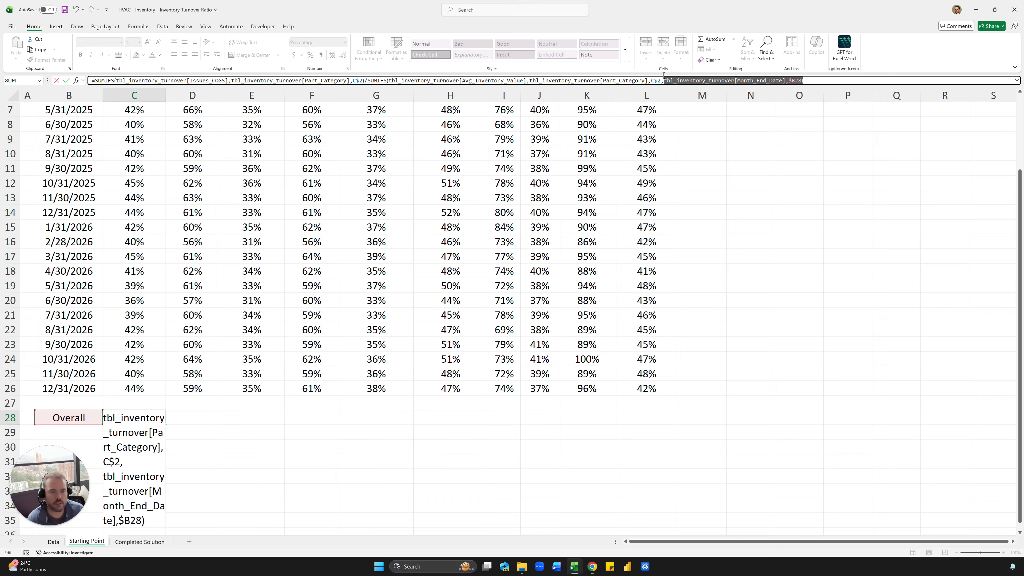
{"action": "key", "text": "BackSpace"}
{"action": "key", "text": "ctrl+Return"}
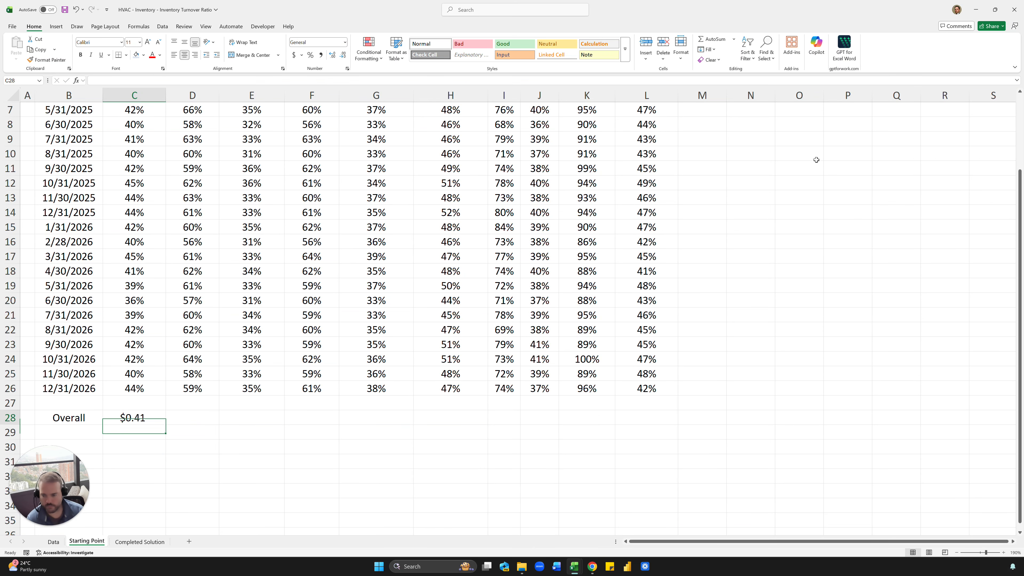
{"action": "key", "text": "ctrl+shift+5"}
- Copy the C28 overall formula across D28:L28, then move to M3 under Overall
{"action": "key", "text": "ctrl+c"}
{"action": "key", "text": "shift+Right"}
{"action": "key", "text": "shift+Right"}
{"action": "key", "text": "shift+Right"}
{"action": "key", "text": "shift+Right"}
{"action": "key", "text": "shift+Right"}
{"action": "key", "text": "shift+Right"}
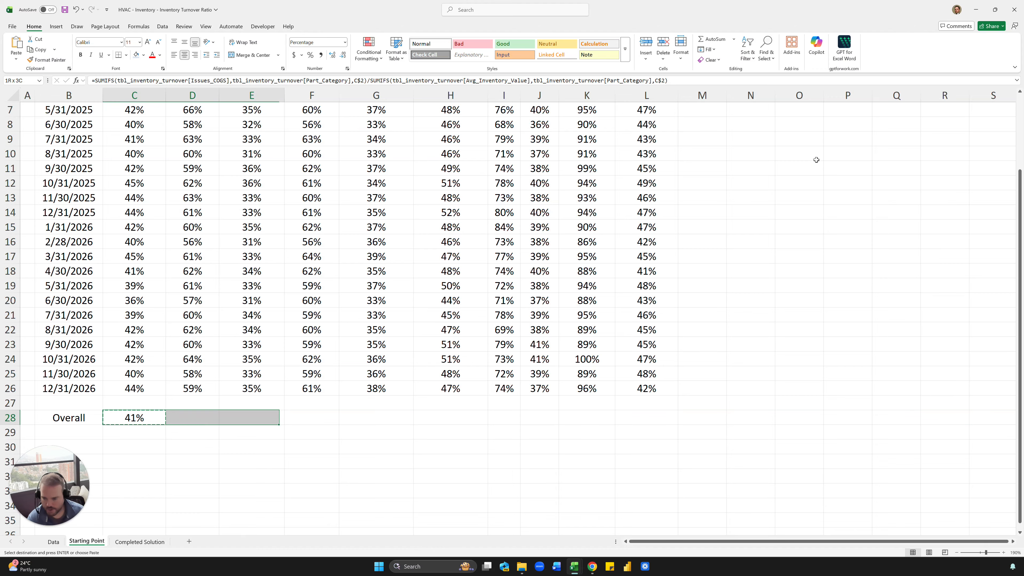
{"action": "key", "text": "shift+Right"}
{"action": "key", "text": "shift+Right"}
{"action": "key", "text": "shift+Right"}
{"action": "key", "text": "ctrl+v"}
{"action": "key", "text": "Right"}
{"action": "key", "text": "Right"}
{"action": "key", "text": "Right"}
{"action": "key", "text": "Right"}
{"action": "key", "text": "Right"}
{"action": "key", "text": "Right"}
{"action": "key", "text": "Right"}
{"action": "key", "text": "Right"}
{"action": "key", "text": "Right"}
{"action": "key", "text": "ctrl+Up"}
{"action": "key", "text": "ctrl+Up"}
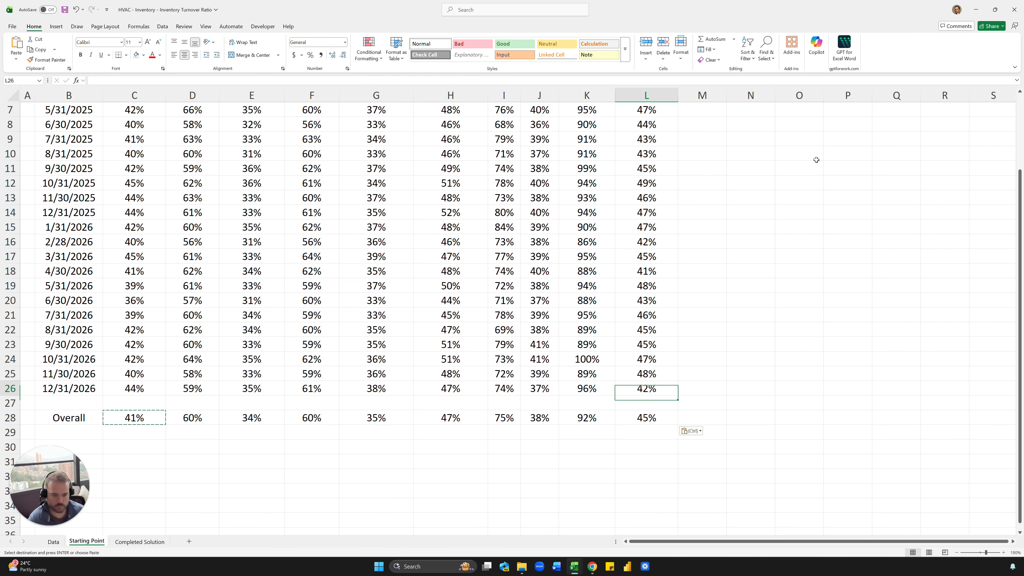
{"action": "key", "text": "Right"}
{"action": "key", "text": "Down"}
- Copy the L3 turnover formula into M3
{"action": "left_click", "coordinate": [647, 119]}
{"action": "key", "text": "ctrl+c"}
{"action": "key", "text": "Right"}
{"action": "key", "text": "ctrl+v"}
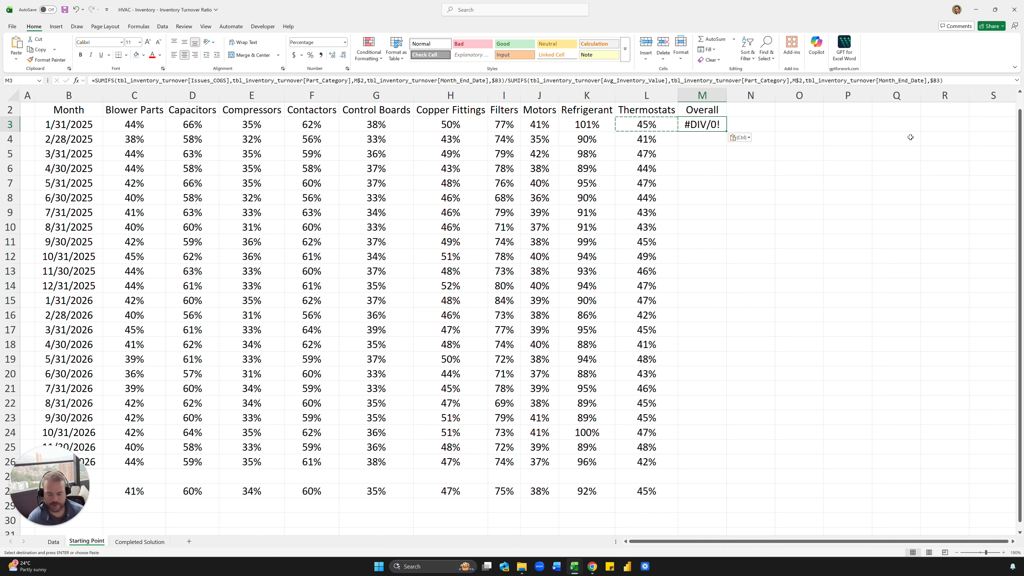
- Remove the Part_Category criteria from both SUMIFS in M3 and fill it down to M26
{"action": "key", "text": "F2"}
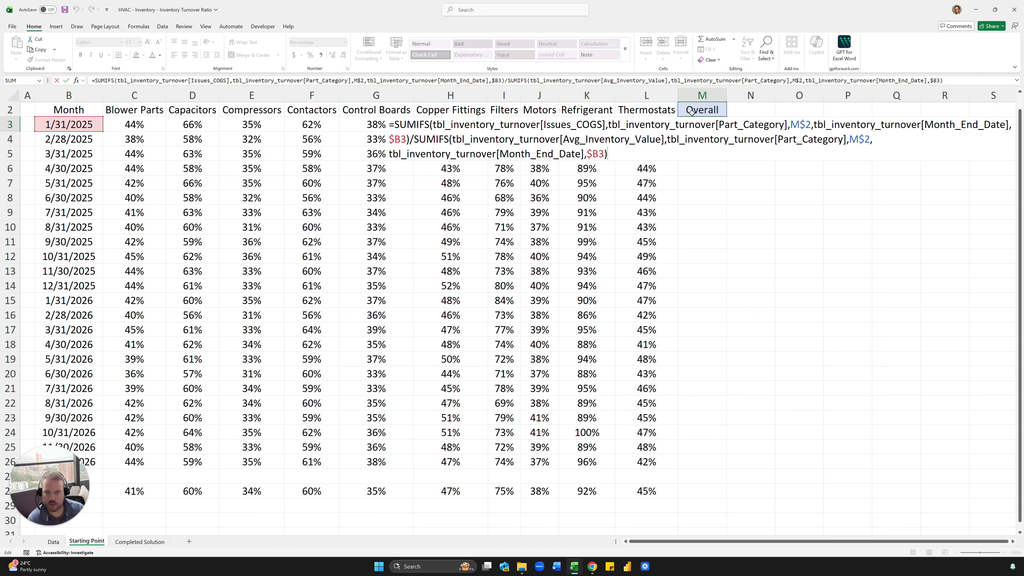
{"action": "left_click", "coordinate": [340, 80]}
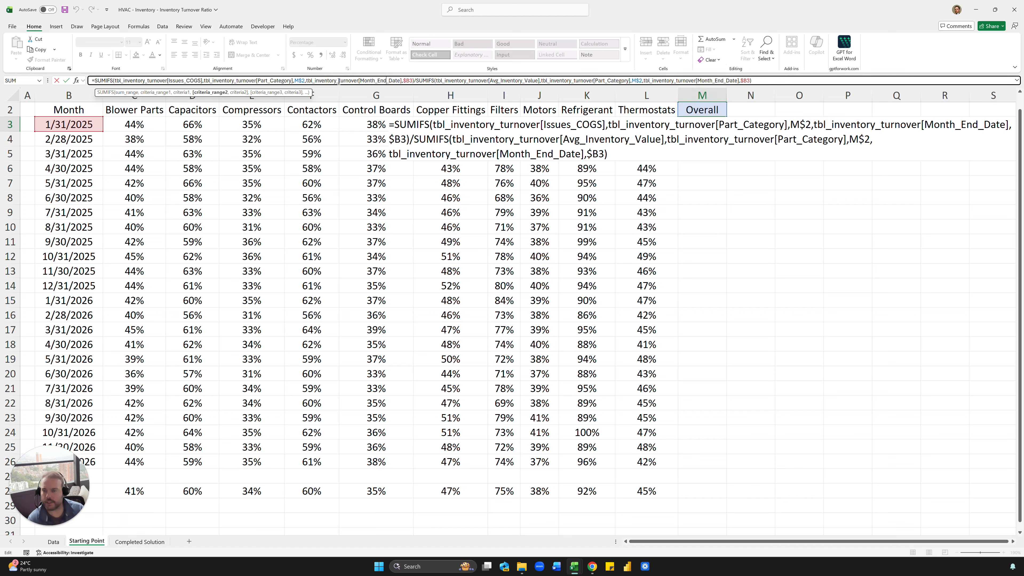
{"action": "key", "text": "ctrl+shift+Left"}
{"action": "key", "text": "ctrl+shift+Left"}
{"action": "key", "text": "ctrl+shift+Left"}
{"action": "key", "text": "ctrl+shift+Left"}
{"action": "key", "text": "ctrl+shift+Left"}
{"action": "key", "text": "ctrl+shift+Left"}
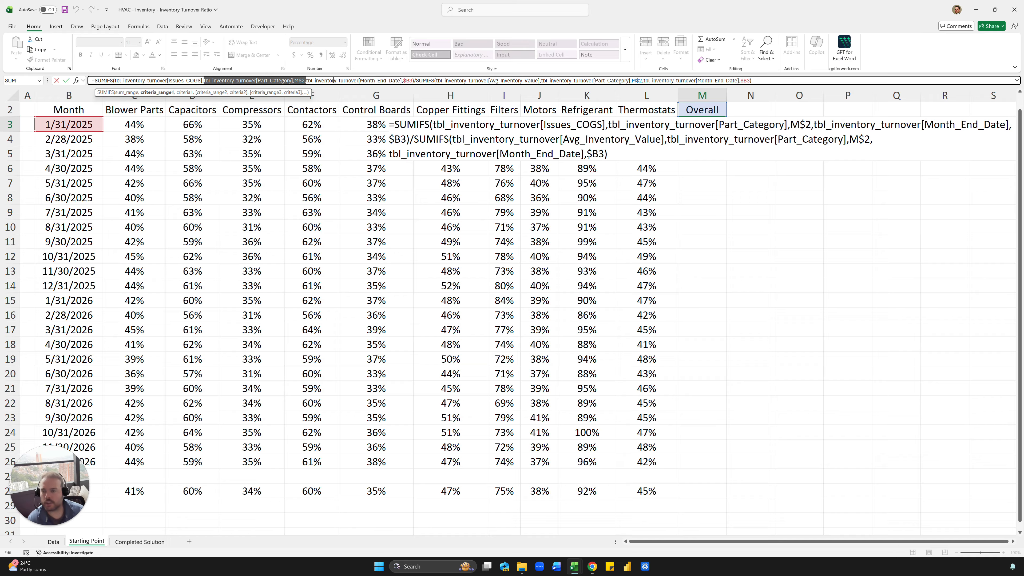
{"action": "key", "text": "BackSpace"}
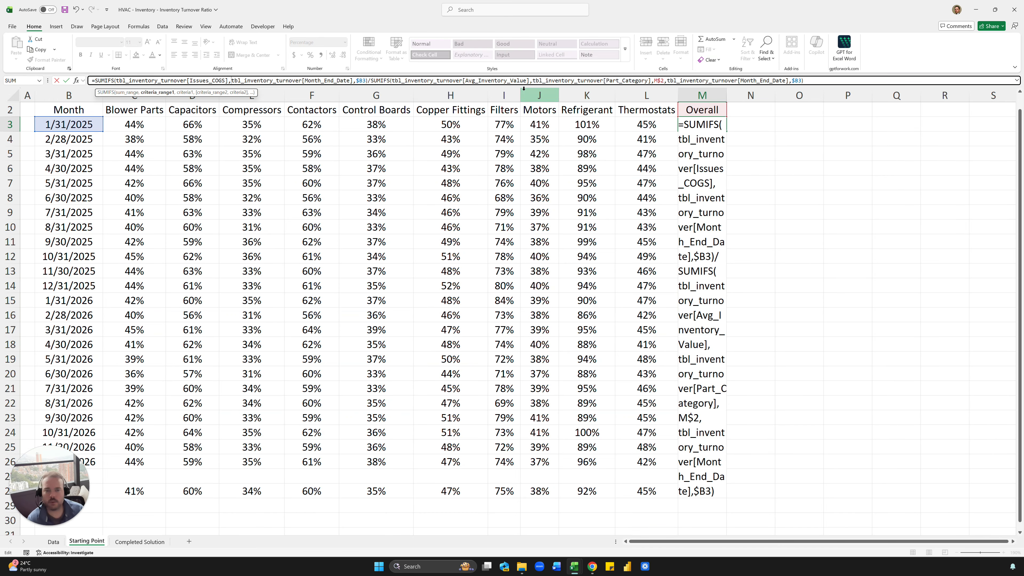
{"action": "left_click", "coordinate": [665, 80]}
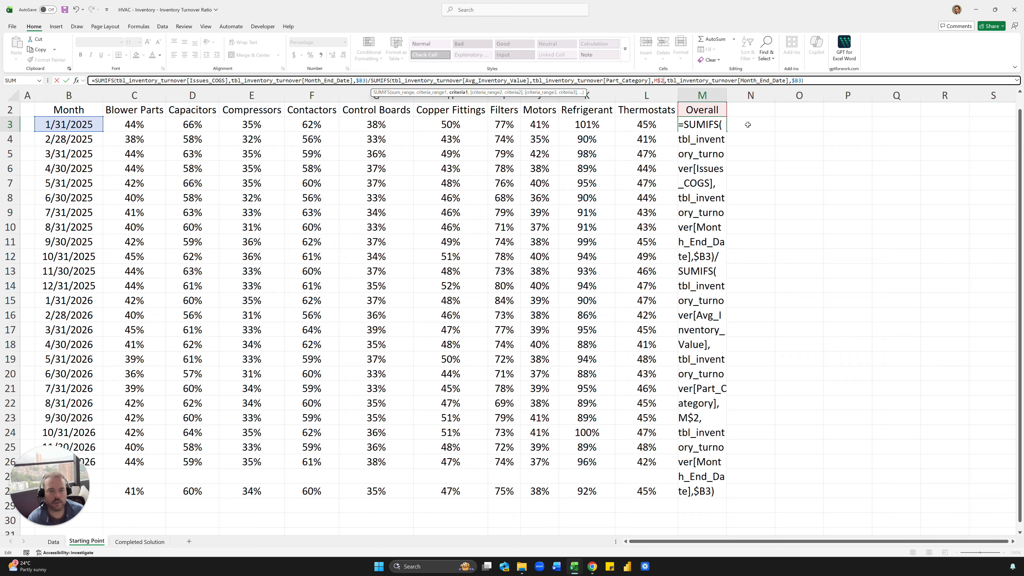
{"action": "key", "text": "shift+Left"}
{"action": "key", "text": "shift+Left"}
{"action": "key", "text": "shift+Left"}
{"action": "key", "text": "shift+Left"}
{"action": "key", "text": "shift+Left"}
{"action": "key", "text": "shift+Left"}
{"action": "key", "text": "shift+Left"}
{"action": "key", "text": "shift+Left"}
{"action": "key", "text": "shift+Left"}
{"action": "key", "text": "shift+Left"}
{"action": "key", "text": "shift+Left"}
{"action": "key", "text": "shift+Left"}
{"action": "key", "text": "shift+Left"}
{"action": "key", "text": "shift+Left"}
{"action": "key", "text": "shift+Left"}
{"action": "key", "text": "shift+Left"}
{"action": "key", "text": "shift+Left"}
{"action": "key", "text": "shift+Left"}
{"action": "key", "text": "shift+Left"}
{"action": "key", "text": "shift+Left"}
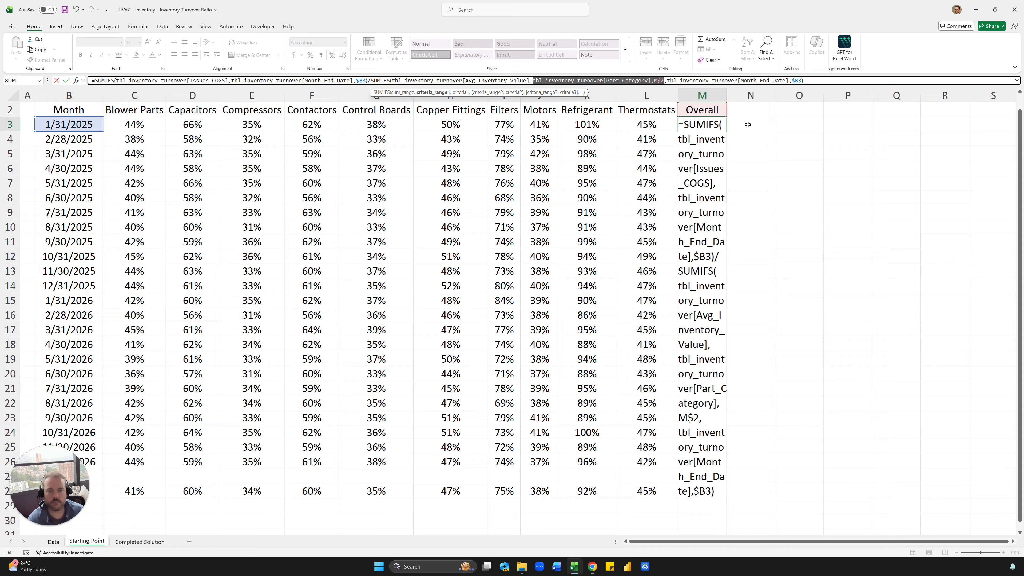
{"action": "key", "text": "BackSpace"}
{"action": "key", "text": "BackSpace"}
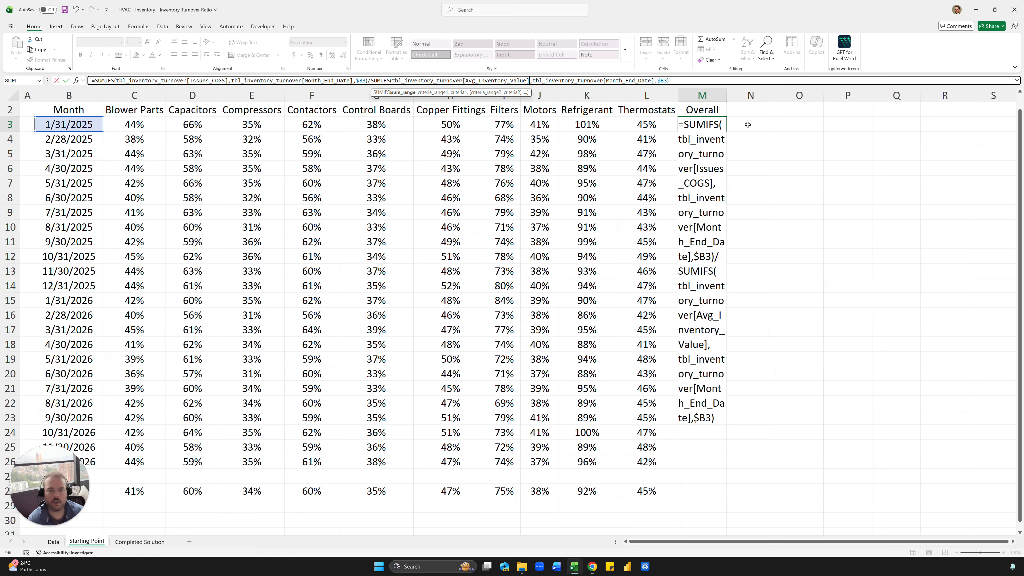
{"action": "key", "text": "ctrl+Return"}
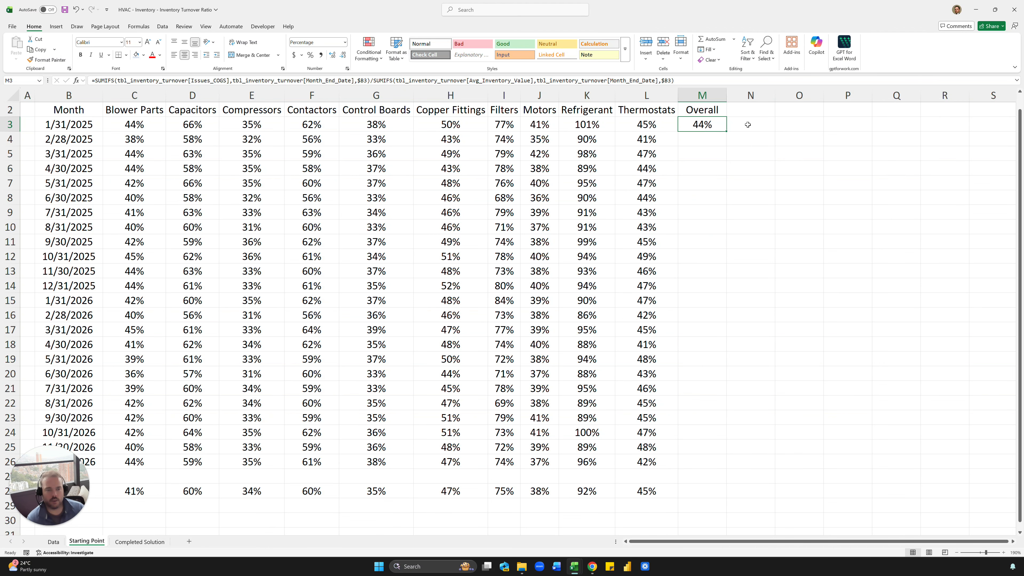
{"action": "double_click", "coordinate": [727, 132]}
{"action": "left_click", "coordinate": [742, 139]}
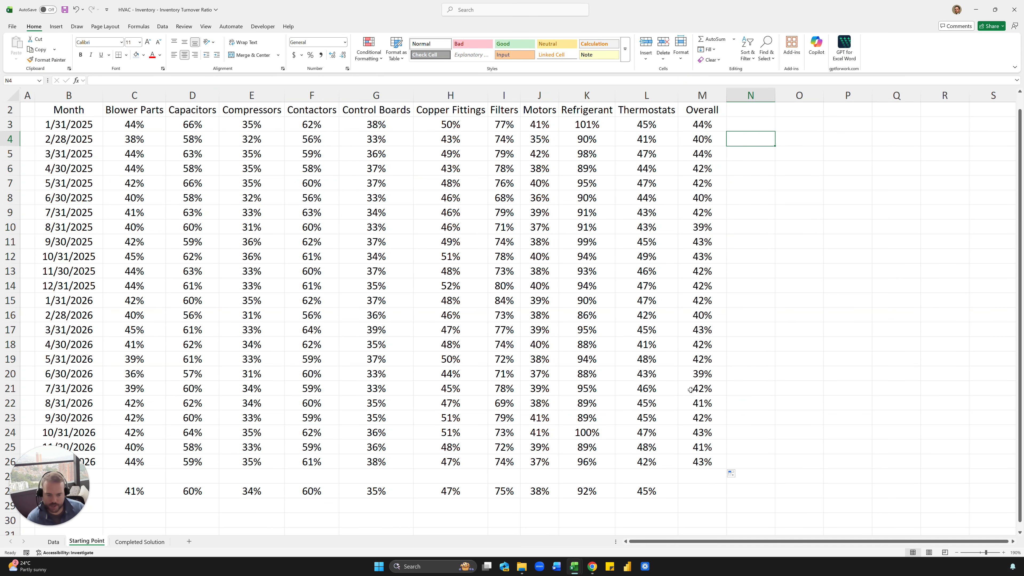
- Enter =SUM(tbl_inventory_turnover[Issues_COGS])/SUM(tbl_inventory_turnover[Avg_Inventory_Value]) in M28
{"action": "left_click", "coordinate": [696, 491]}
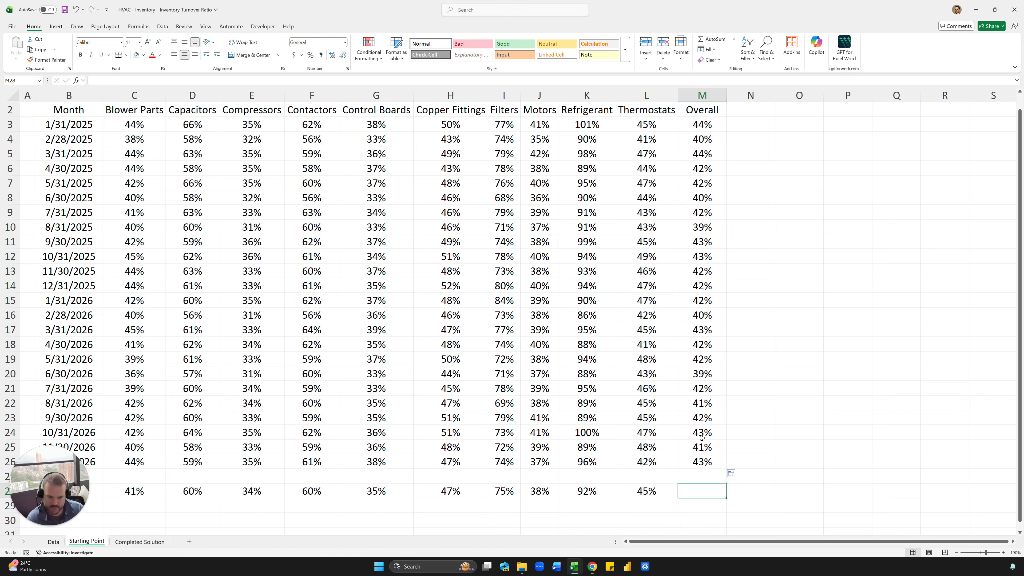
{"action": "scroll", "coordinate": [701, 437], "scroll_direction": "down", "scroll_amount": 2}
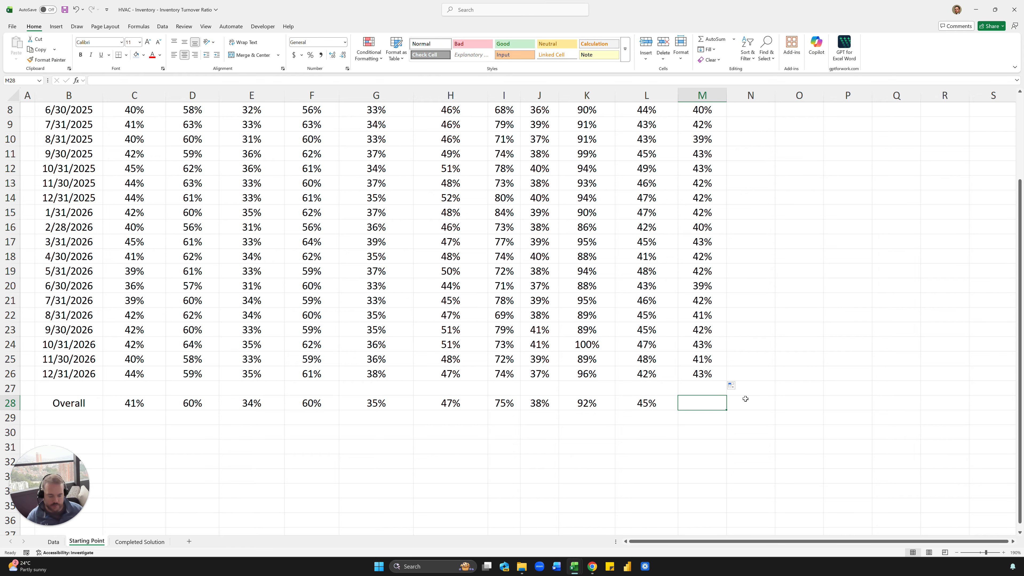
{"action": "type", "text": "=SUM("}
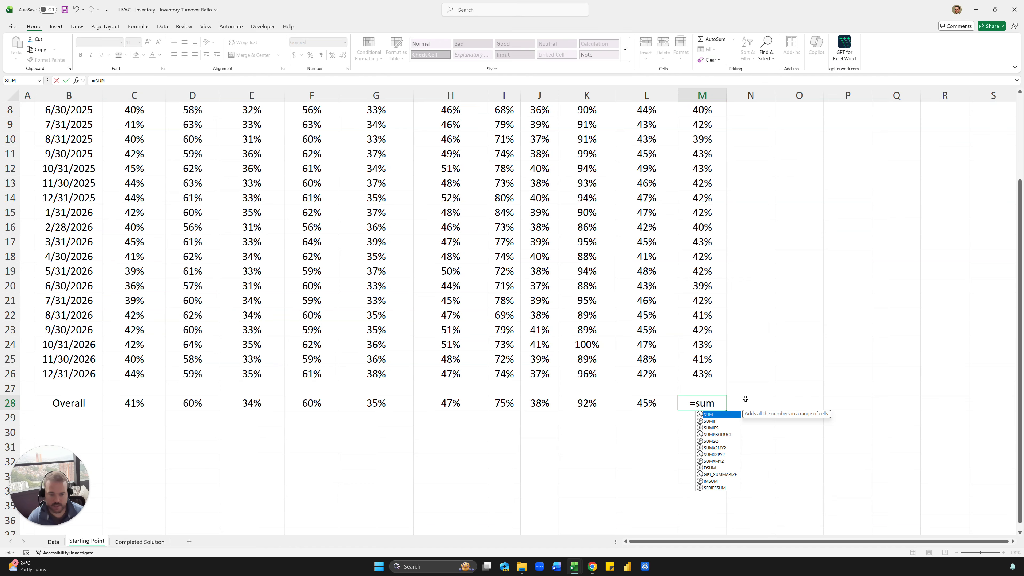
{"action": "type", "text": "tbl_inventory_turnover[cog"}
{"action": "key", "text": "Tab"}
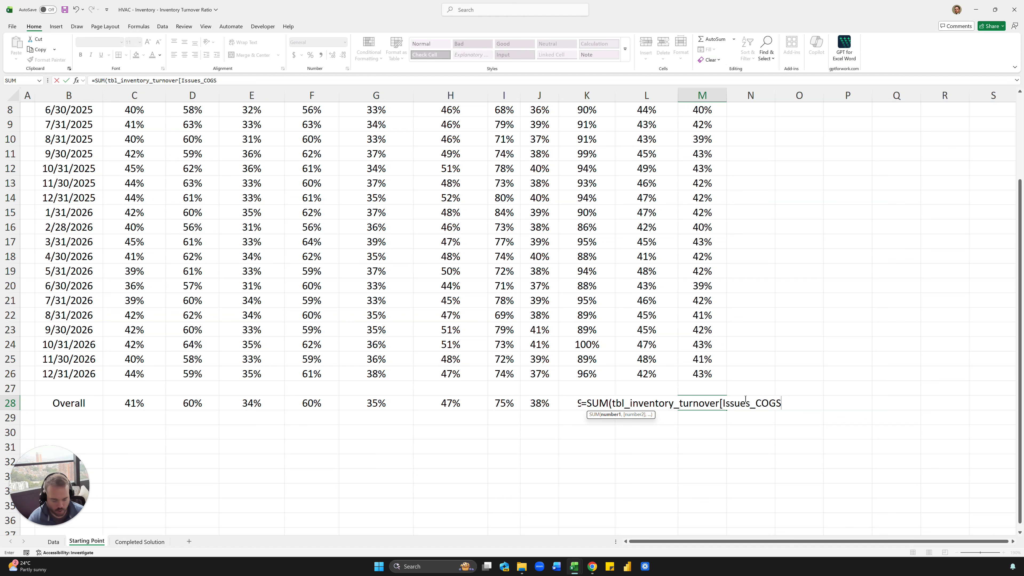
{"action": "type", "text": ")"}
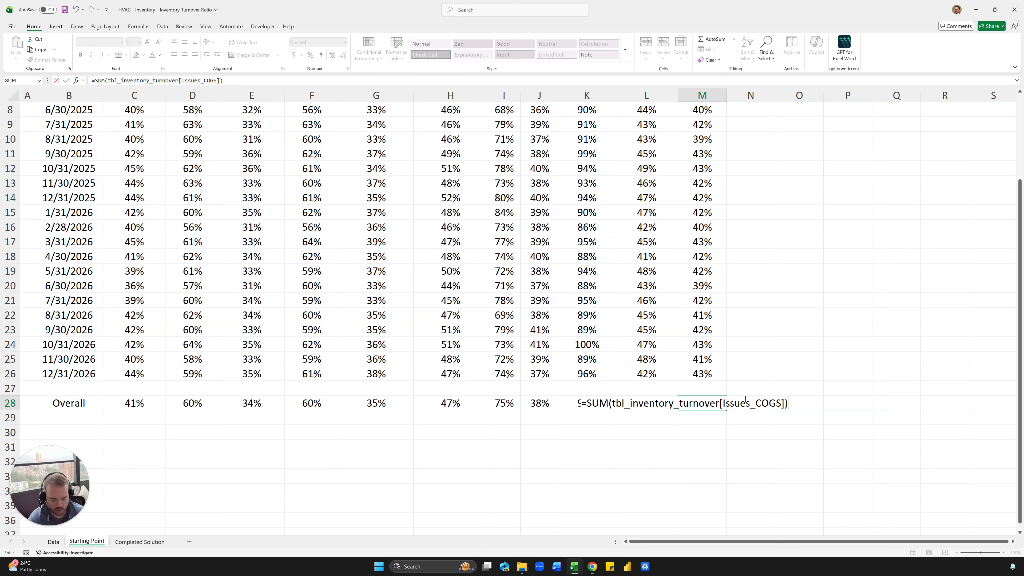
{"action": "type", "text": "/su"}
{"action": "key", "text": "Tab"}
{"action": "type", "text": "tbl"}
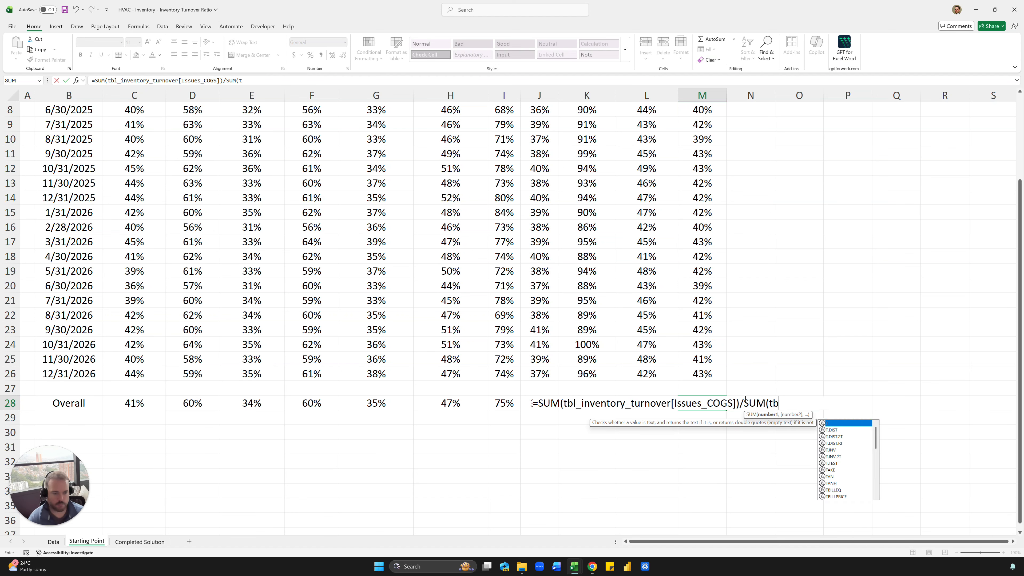
{"action": "key", "text": "Tab"}
{"action": "type", "text": "[av"}
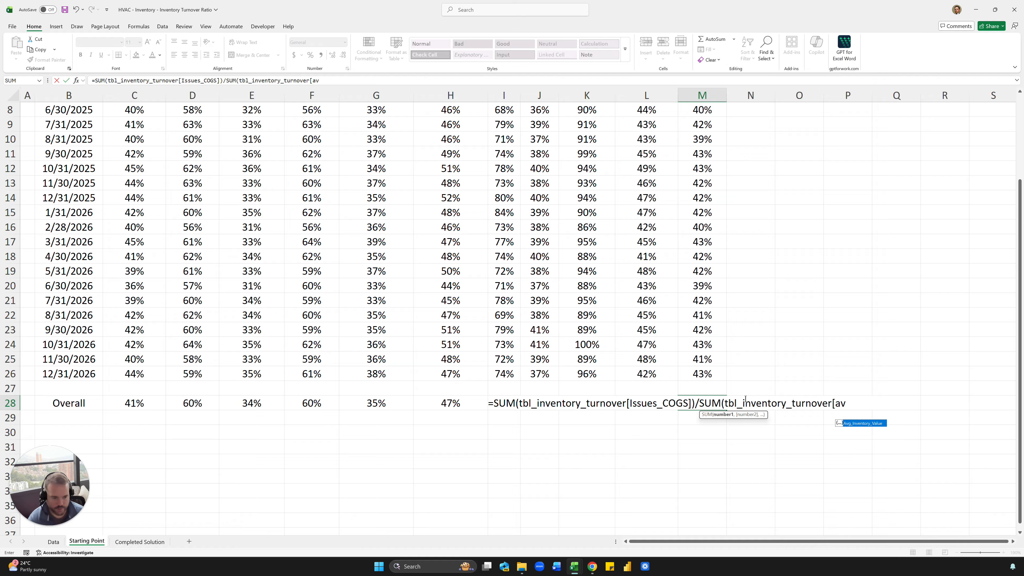
{"action": "key", "text": "Tab"}
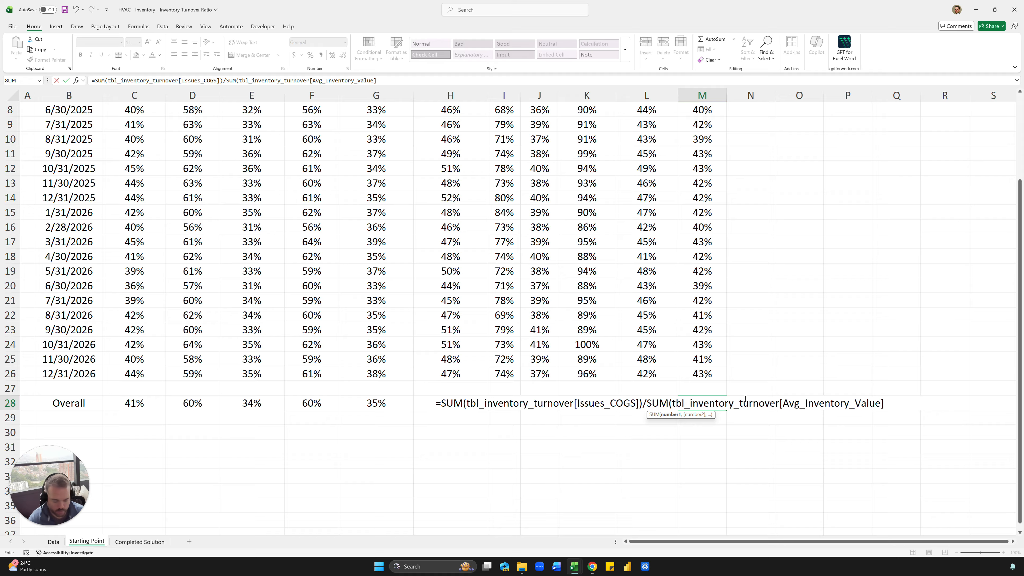
{"action": "type", "text": ")"}
{"action": "key", "text": "Return"}
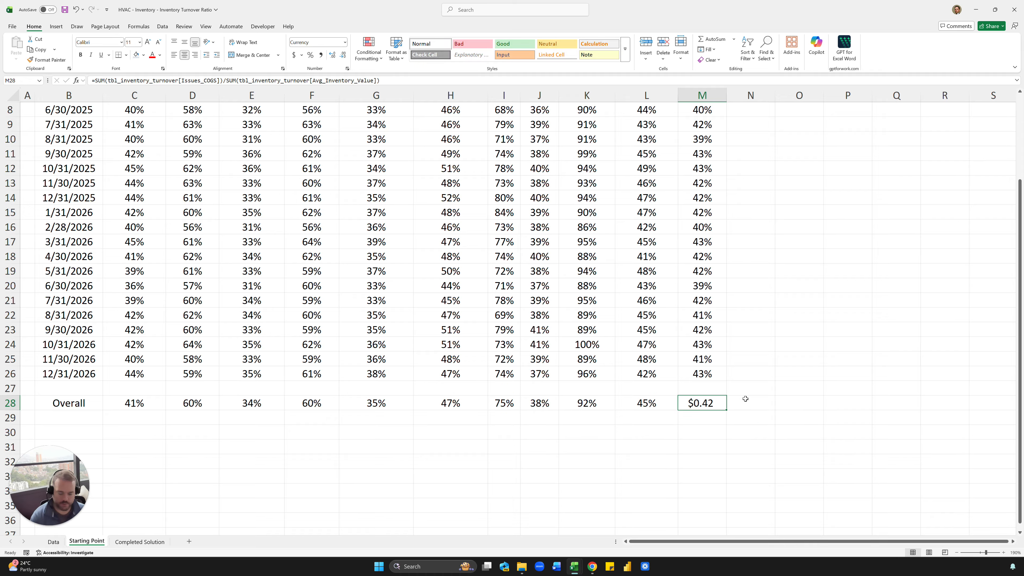
- Format the M28 grand total as a bold percentage, showing 42%
{"action": "key", "text": "ctrl+shift+5"}
{"action": "key", "text": "ctrl+b"}
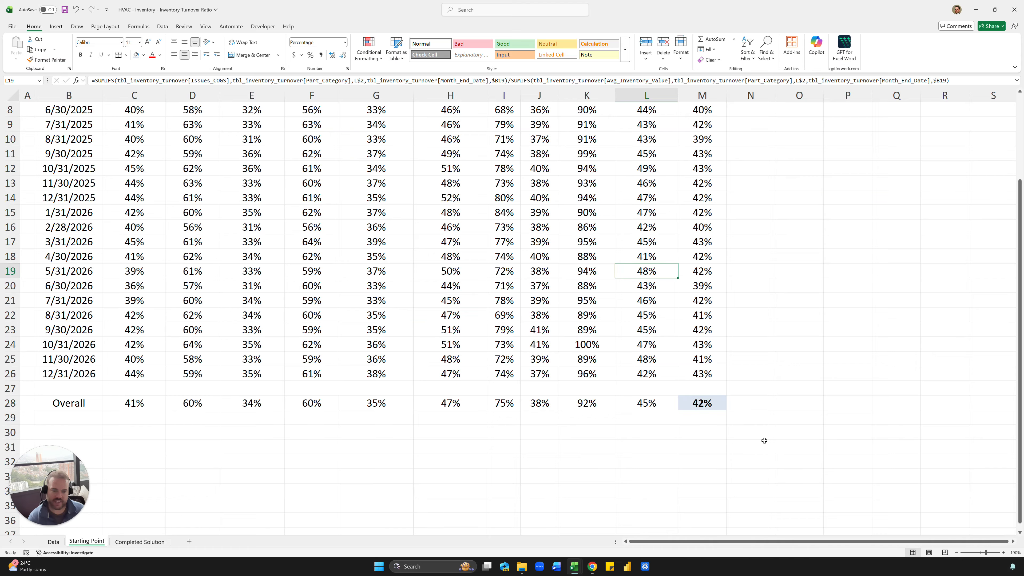
{"action": "left_click", "coordinate": [722, 424]}
{"action": "key", "text": "Up"}
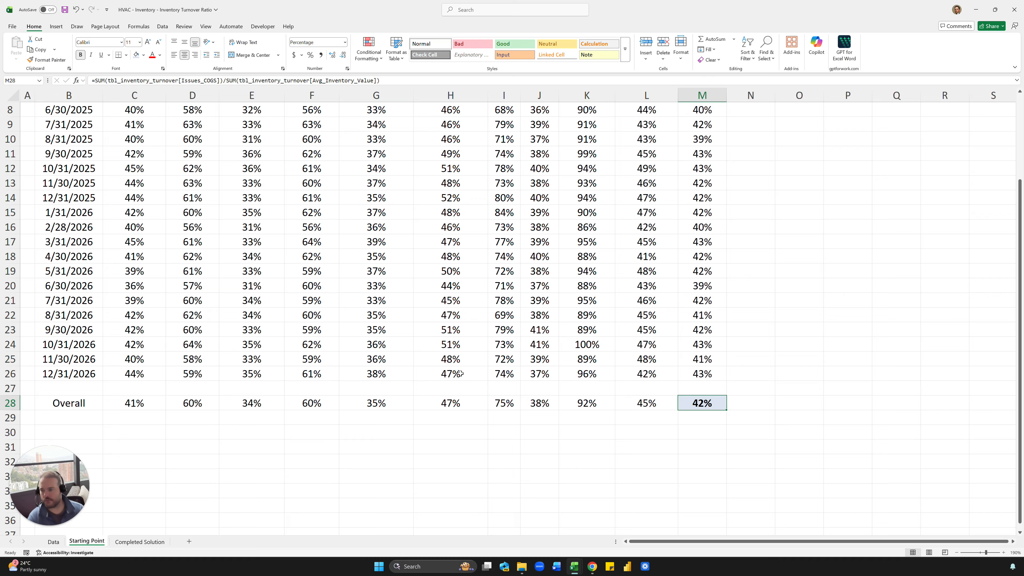
- Review the turnover formulas in grid cells such as E6, G12 and the Overall header M2
{"action": "left_click", "coordinate": [731, 359]}
{"action": "scroll", "coordinate": [731, 359], "scroll_direction": "up", "scroll_amount": 2}
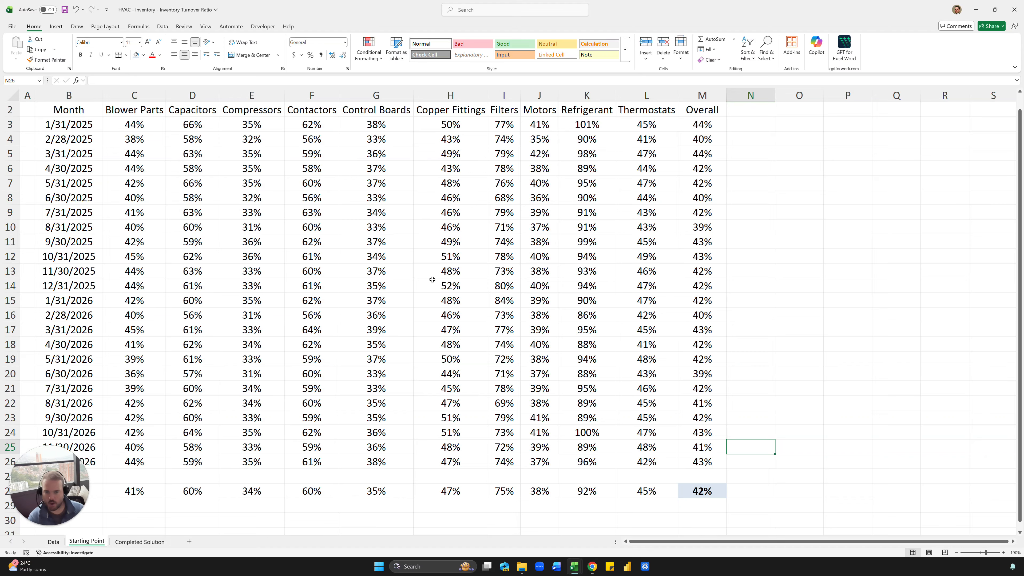
{"action": "left_click", "coordinate": [581, 224]}
{"action": "left_click", "coordinate": [251, 168]}
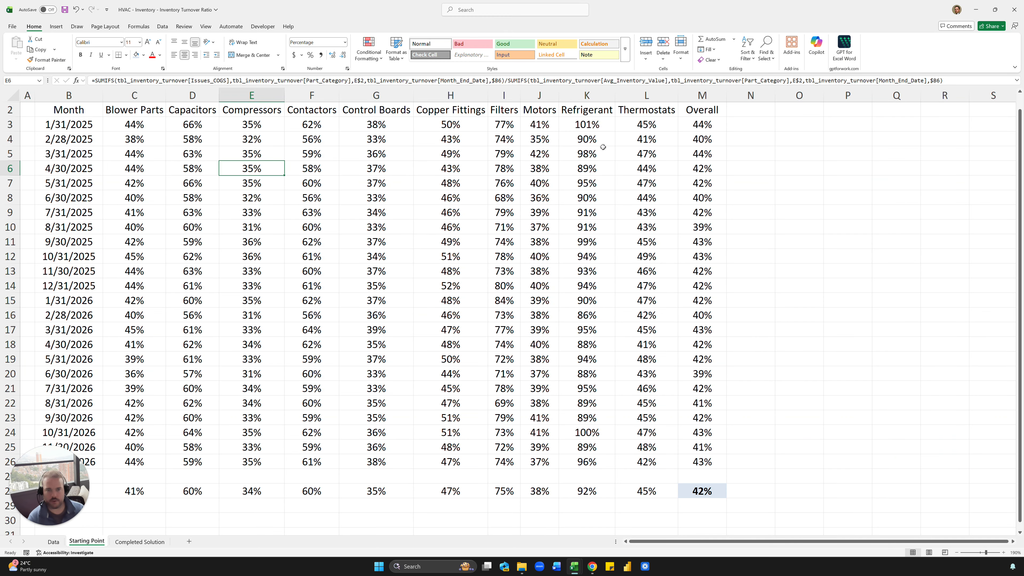
{"action": "left_click", "coordinate": [369, 252]}
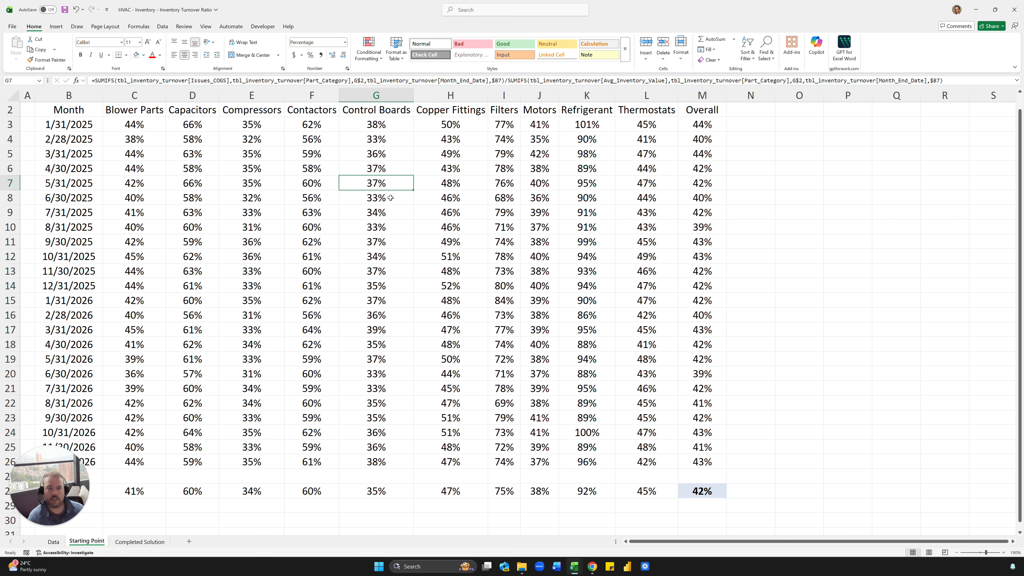
{"action": "left_click", "coordinate": [701, 110]}
- Narrow column N, enter 45% in O2, and select C3:M26 plus C28:M28
{"action": "left_click", "coordinate": [743, 111]}
{"action": "left_click_drag", "start_coordinate": [774, 96], "coordinate": [737, 97]}
{"action": "left_click", "coordinate": [761, 110]}
{"action": "scroll", "coordinate": [693, 121], "scroll_direction": "up", "scroll_amount": 1}
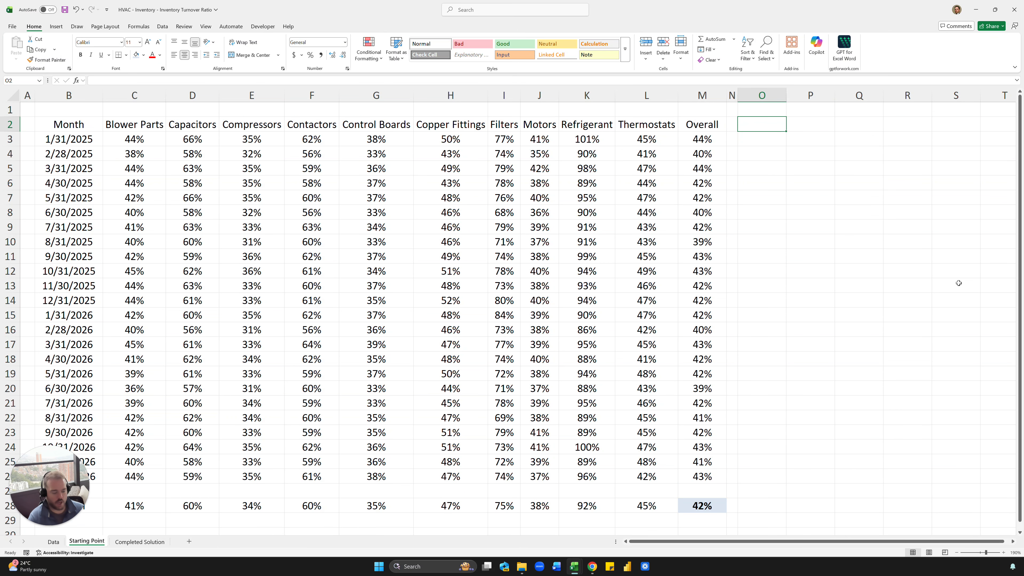
{"action": "type", "text": "45%"}
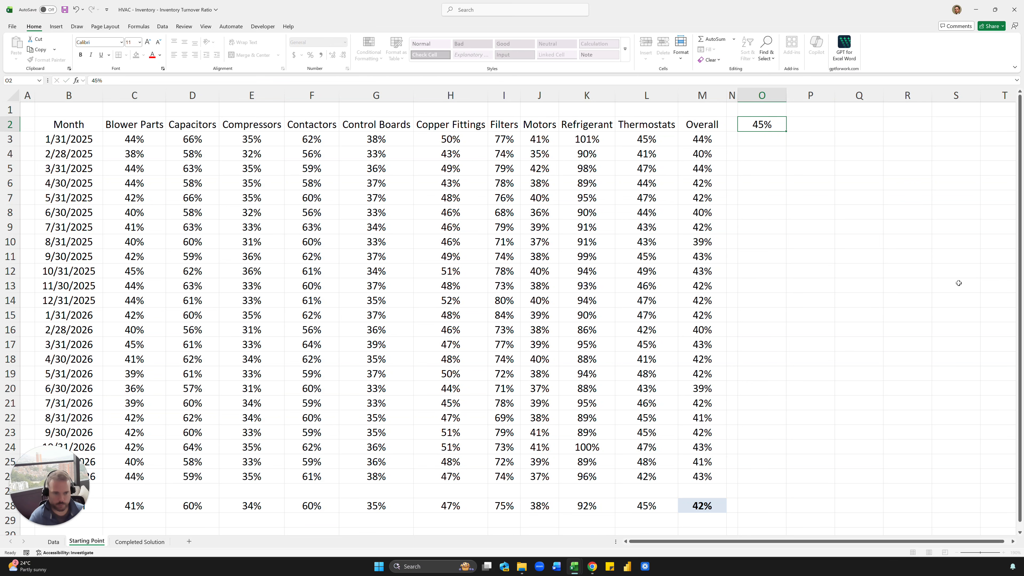
{"action": "key", "text": "ctrl+Return"}
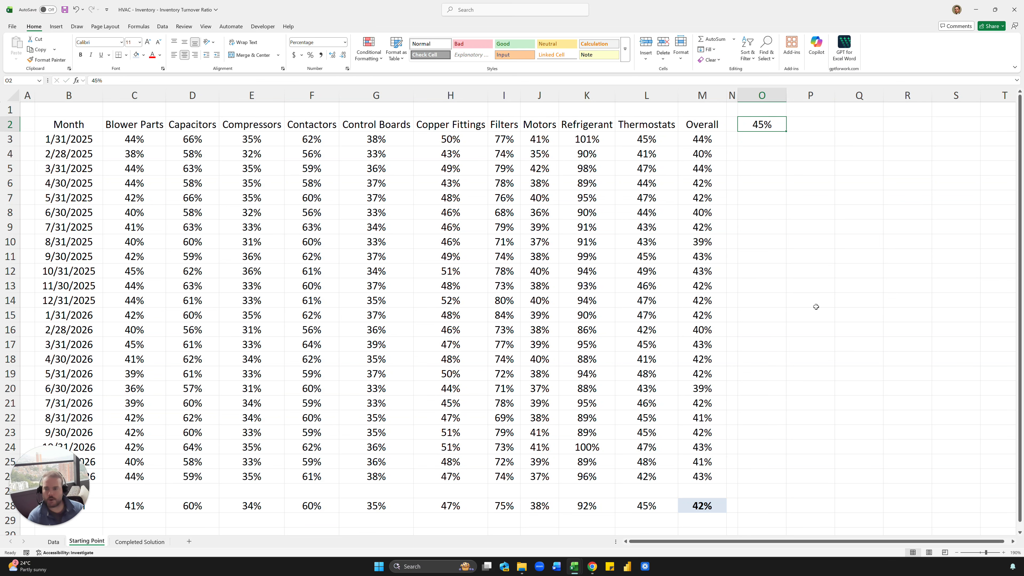
{"action": "left_click_drag", "start_coordinate": [128, 142], "coordinate": [695, 479]}
{"action": "left_click_drag", "start_coordinate": [141, 509], "coordinate": [694, 509]}
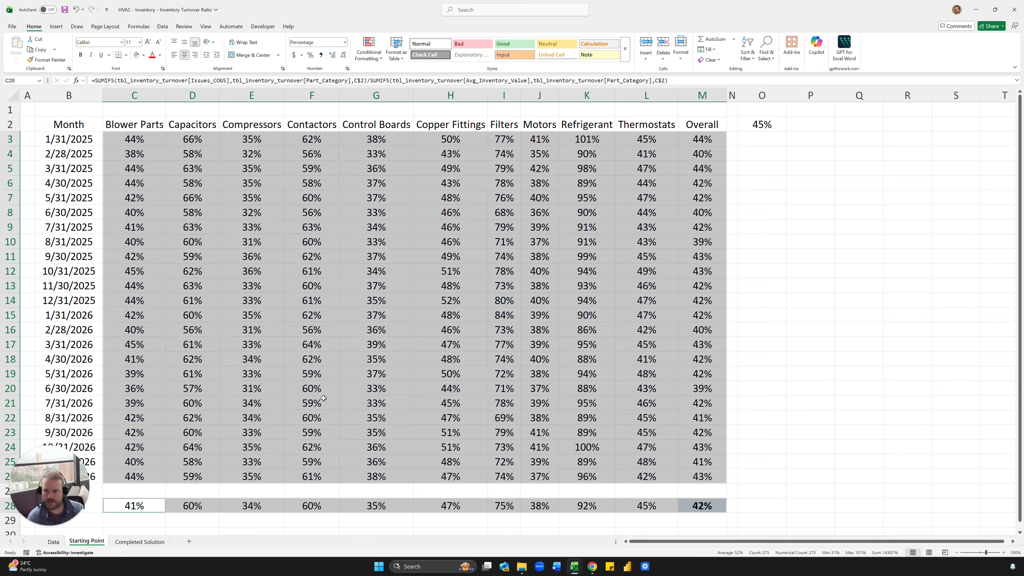
- Add a light-red Less Than highlight rule to the grid, using $O$2 as the threshold
{"action": "left_click", "coordinate": [365, 54]}
{"action": "mouse_move", "coordinate": [390, 76]}
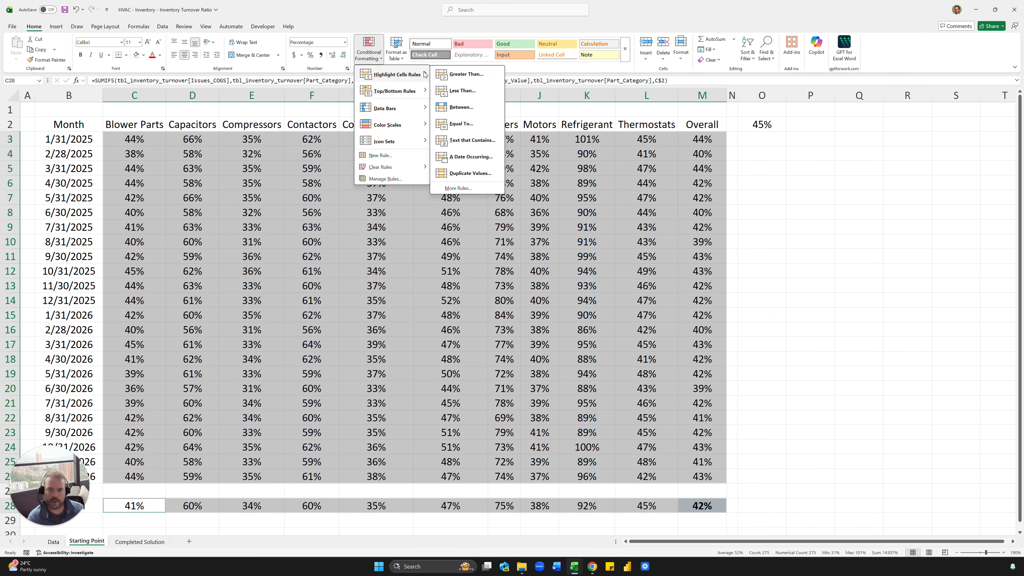
{"action": "left_click", "coordinate": [461, 90]}
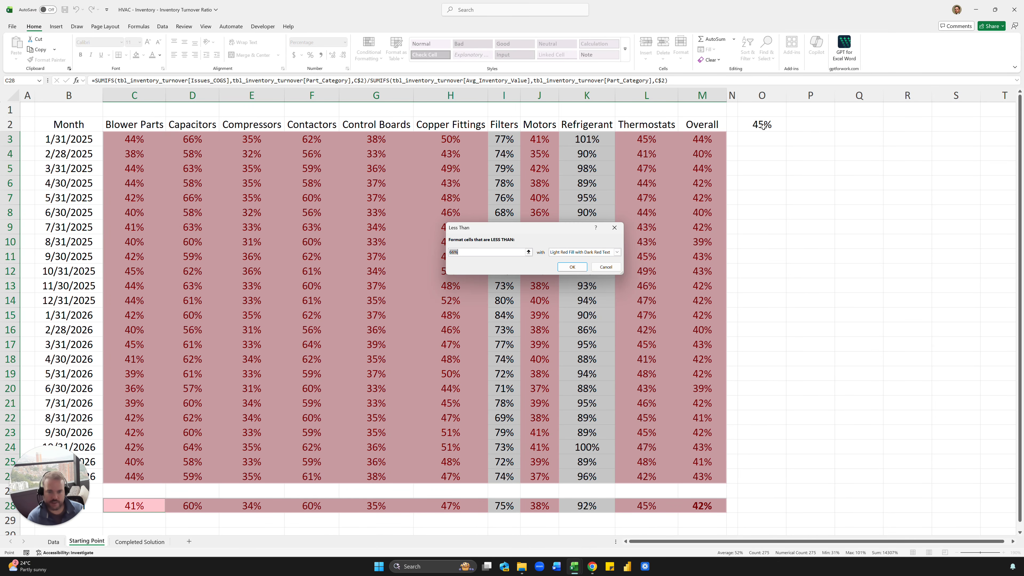
{"action": "left_click", "coordinate": [762, 125]}
{"action": "left_click", "coordinate": [572, 267]}
{"action": "left_click", "coordinate": [859, 197]}
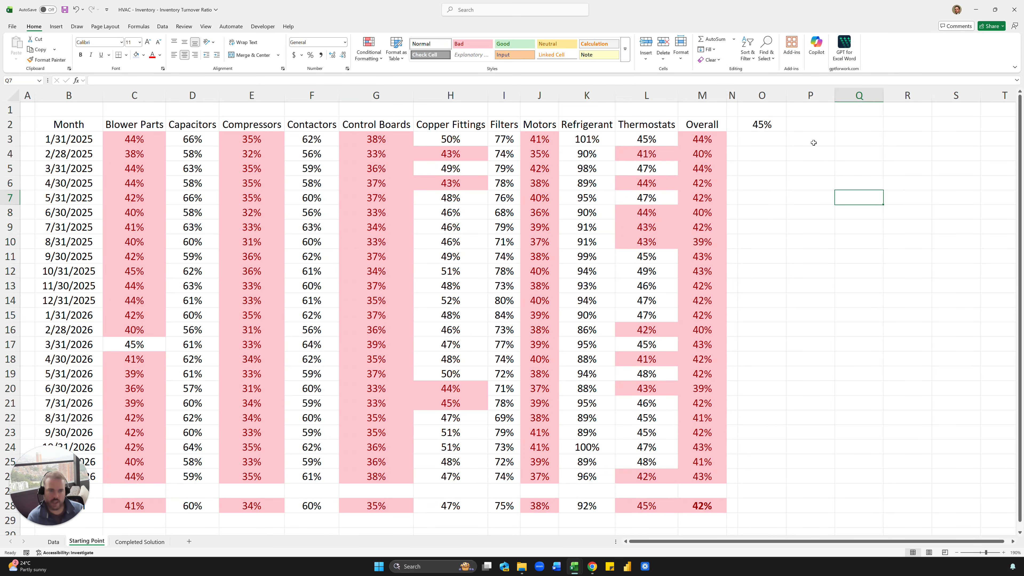
- Set O2's target to 35%, then relabel the cell as 'Target: 35%'
{"action": "left_click", "coordinate": [770, 128]}
{"action": "type", "text": "30"}
{"action": "key", "text": "Return"}
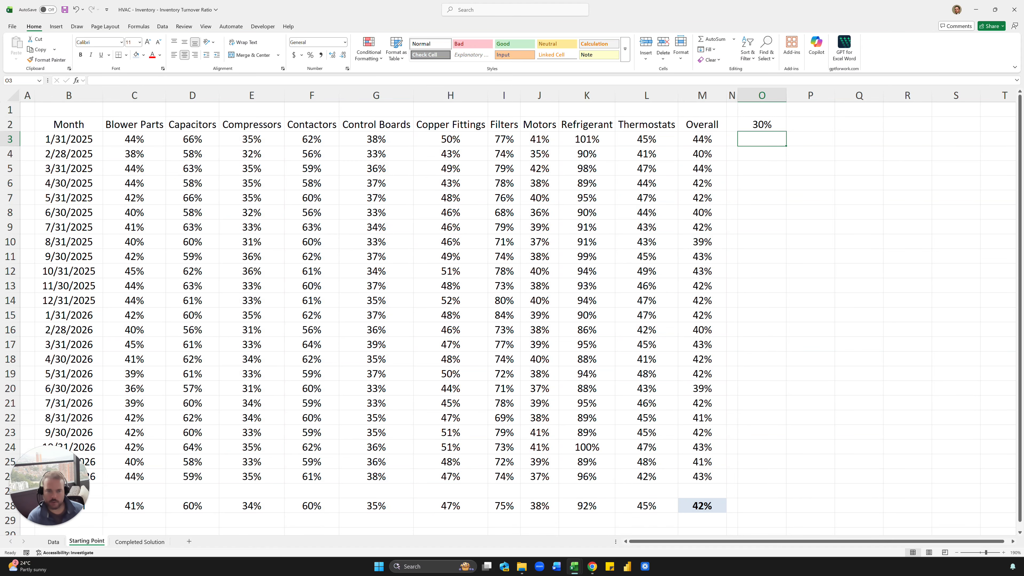
{"action": "key", "text": "Up"}
{"action": "type", "text": "35"}
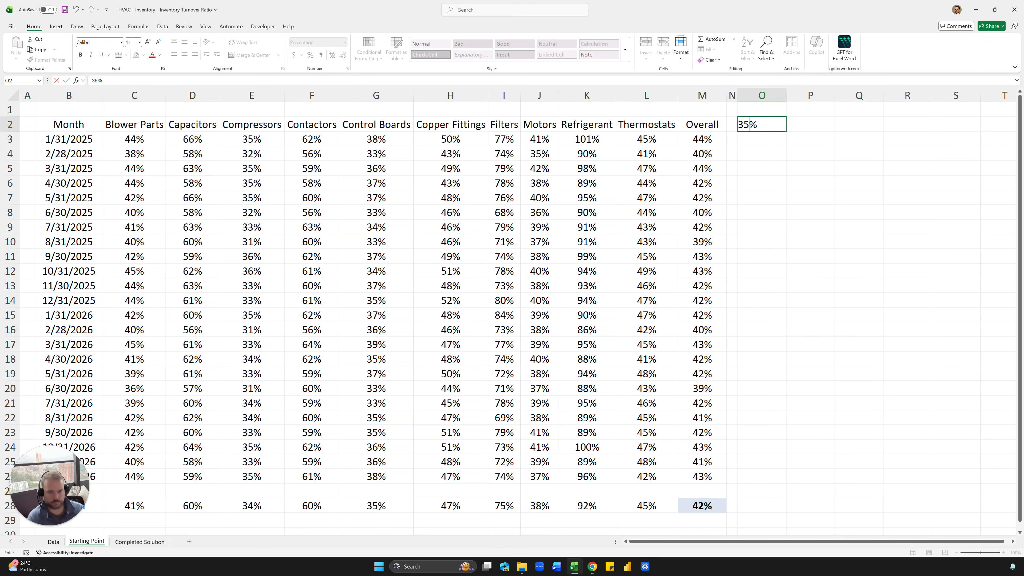
{"action": "key", "text": "Return"}
{"action": "left_click", "coordinate": [762, 124]}
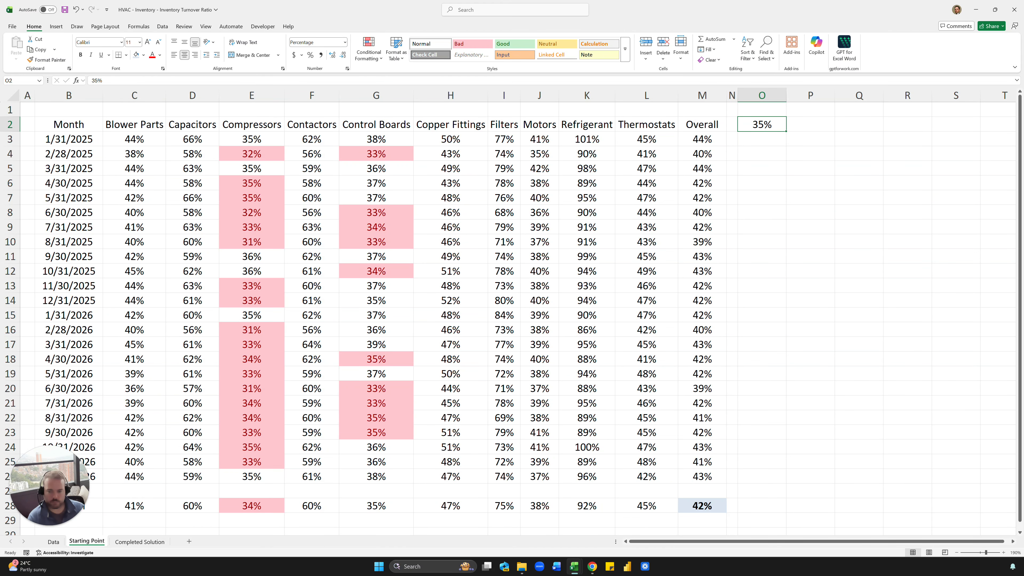
{"action": "type", "text": "Target"}
{"action": "type", "text": "35%"}
{"action": "key", "text": "Return"}
{"action": "left_click", "coordinate": [736, 121]}
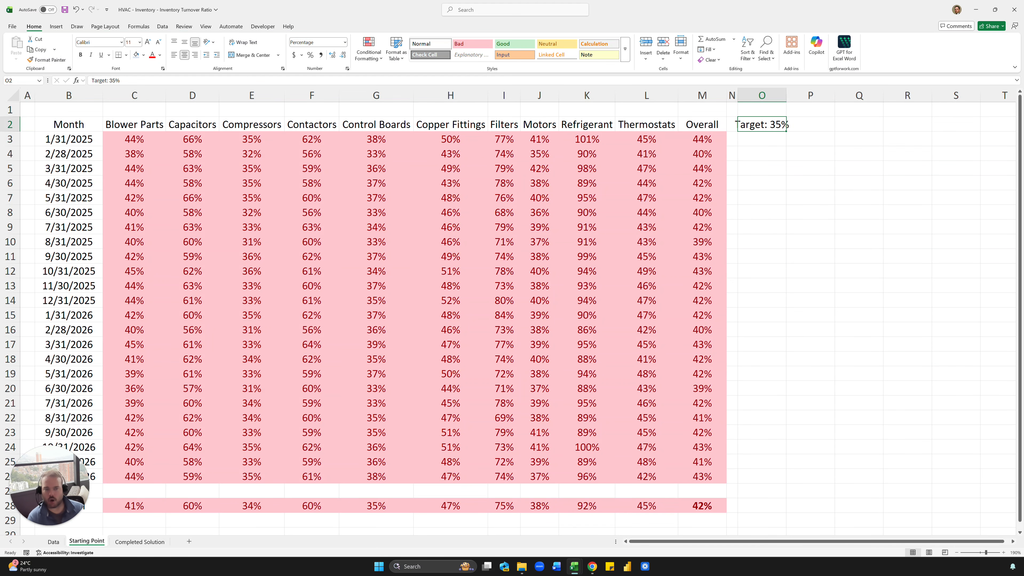
- Widen column O to fit the label and shade the target cell O2 light blue
{"action": "left_click_drag", "start_coordinate": [785, 95], "coordinate": [813, 92]}
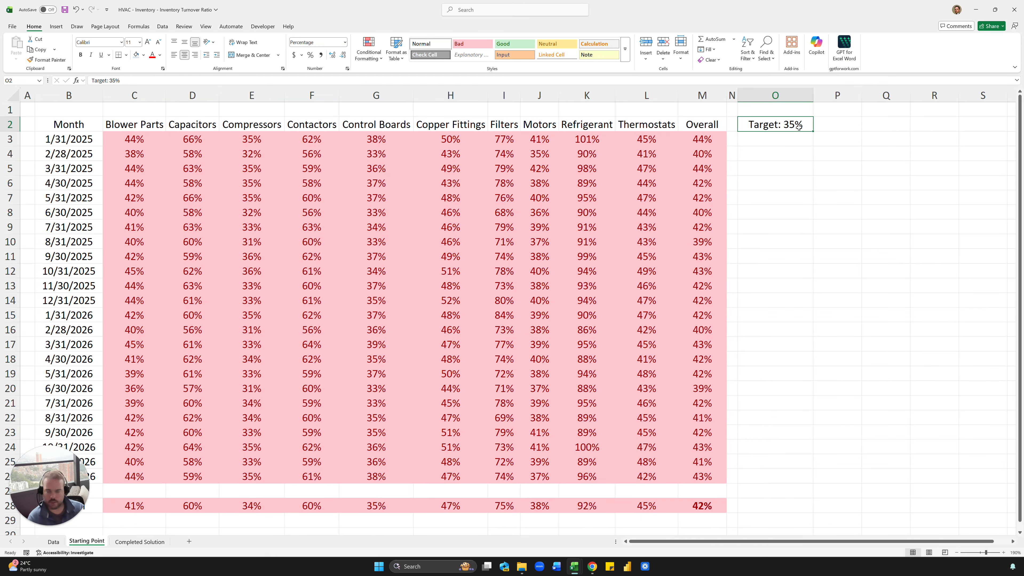
{"action": "left_click", "coordinate": [136, 55]}
{"action": "left_click", "coordinate": [907, 180]}
{"action": "left_click", "coordinate": [793, 128]}
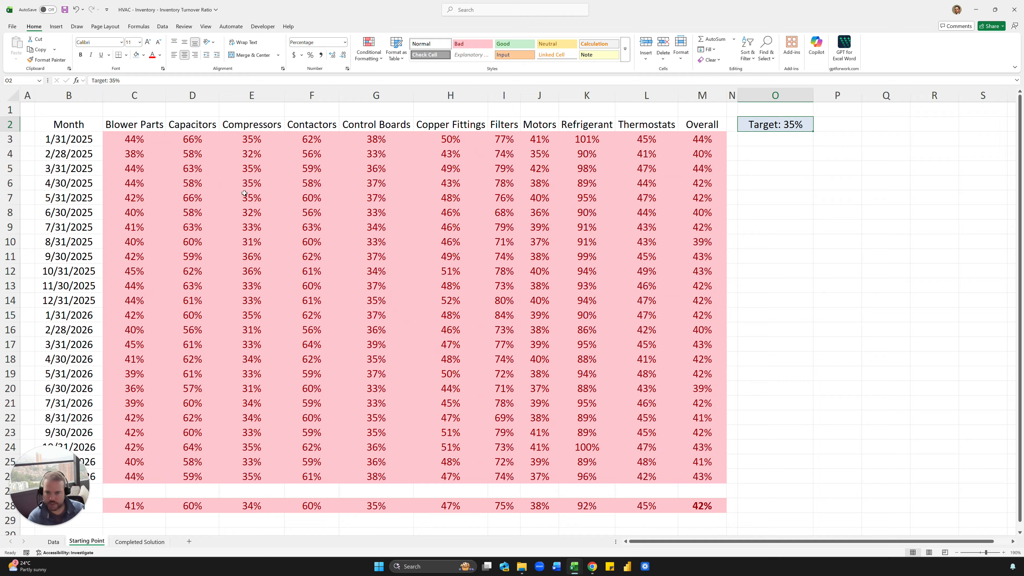
{"action": "left_click_drag", "start_coordinate": [244, 193], "coordinate": [517, 389]}
{"action": "left_click", "coordinate": [837, 177]}
{"action": "left_click", "coordinate": [782, 124]}
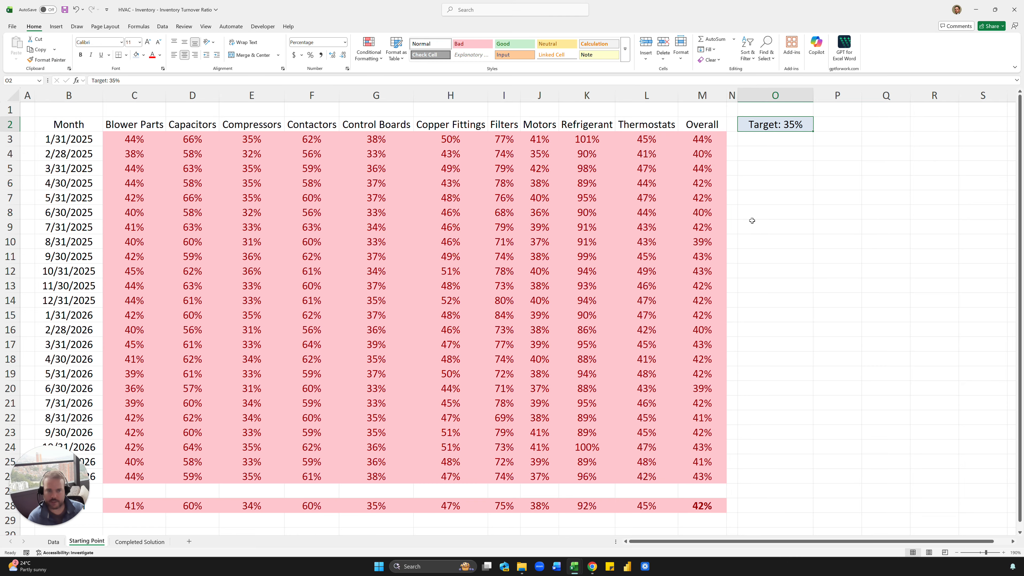
- Test the target with =O2+1 in O3, which returns #VALUE!
{"action": "left_click", "coordinate": [765, 146]}
{"action": "type", "text": "="}
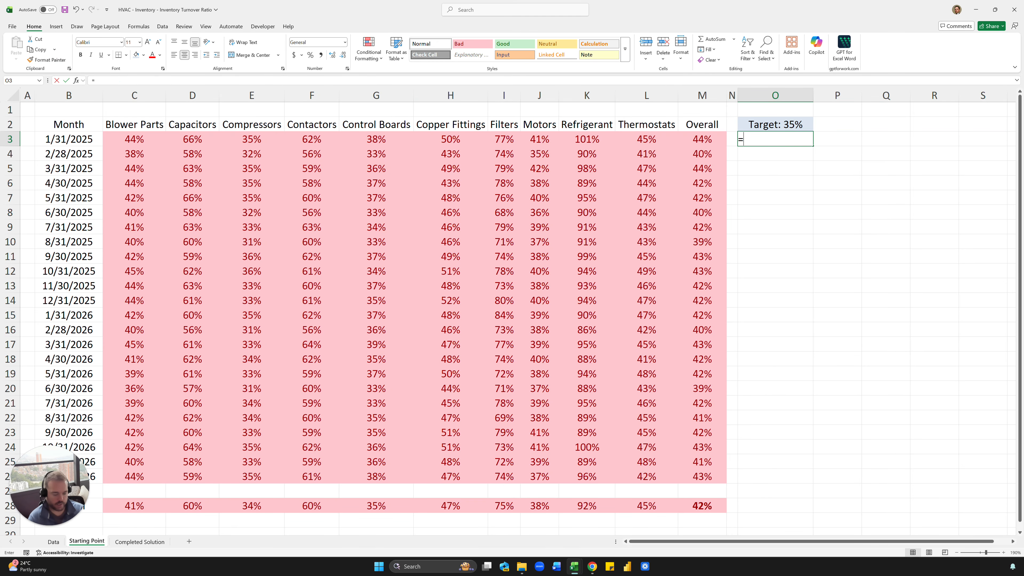
{"action": "type", "text": "O2+1"}
{"action": "key", "text": "Return"}
{"action": "key", "text": "Up"}
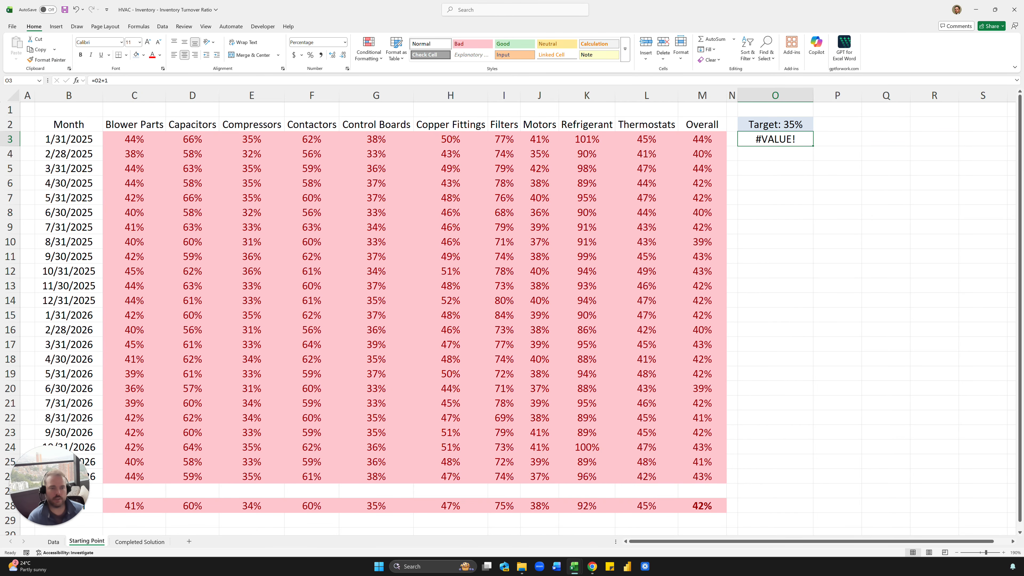
{"action": "key", "text": "Up"}
- Re-enter 35% in O2 and apply the custom format "Target: "0% so it displays Target: 35%
{"action": "type", "text": "35%"}
{"action": "key", "text": "Return"}
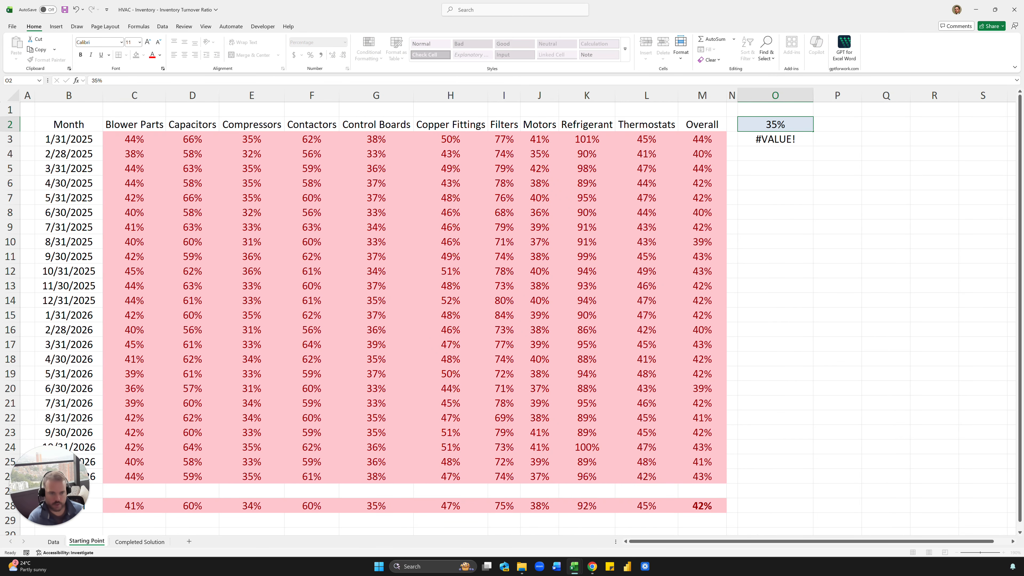
{"action": "key", "text": "Up"}
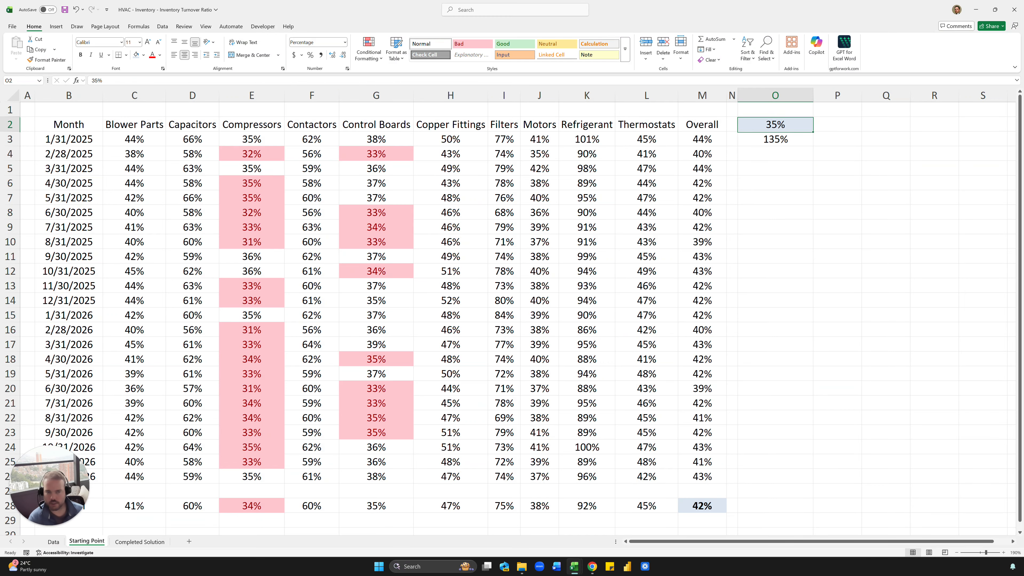
{"action": "key", "text": "ctrl+1"}
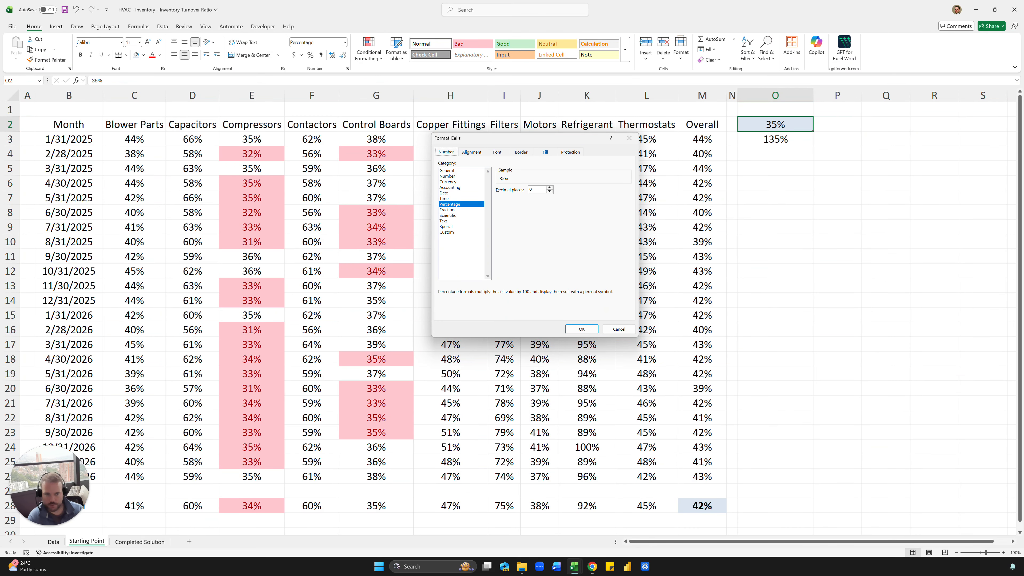
{"action": "left_click", "coordinate": [450, 232]}
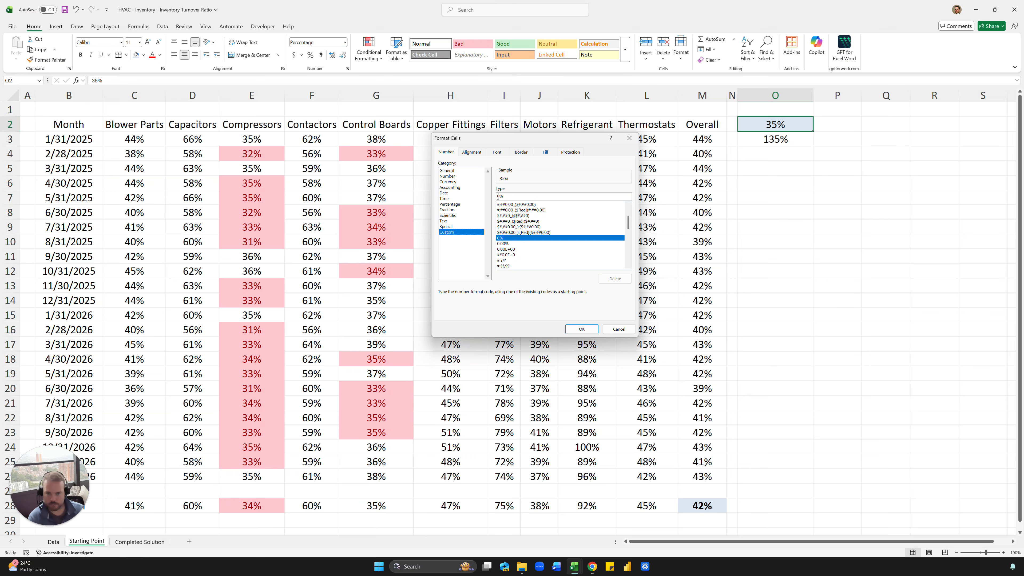
{"action": "type", "text": "\""}
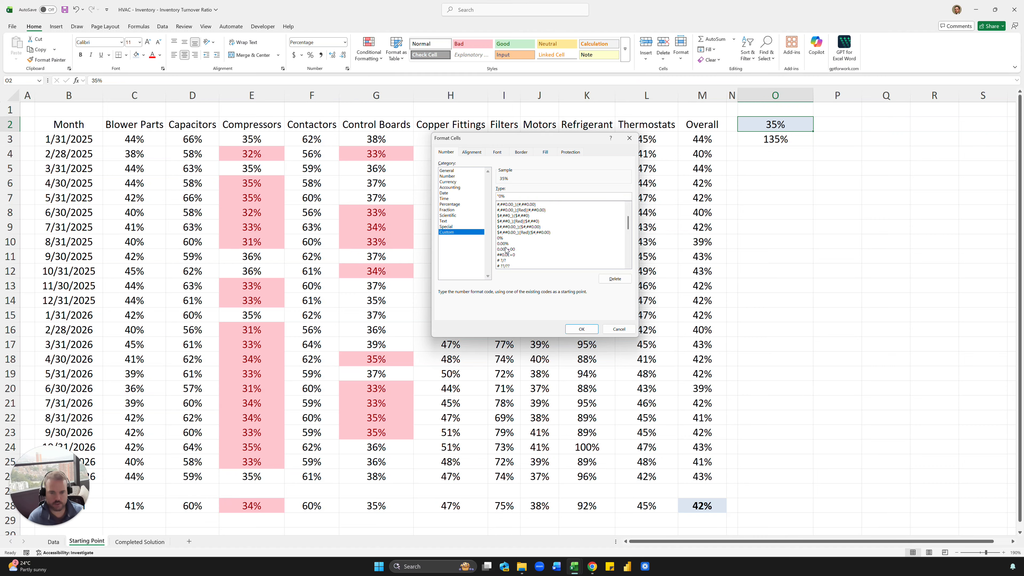
{"action": "type", "text": "Target"}
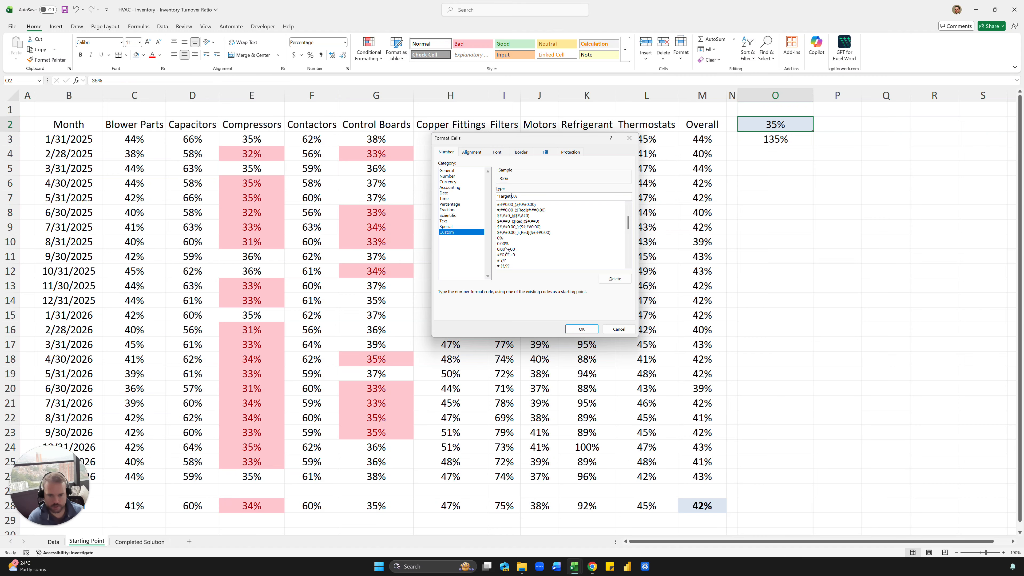
{"action": "type", "text": ": \""}
{"action": "key", "text": "Return"}
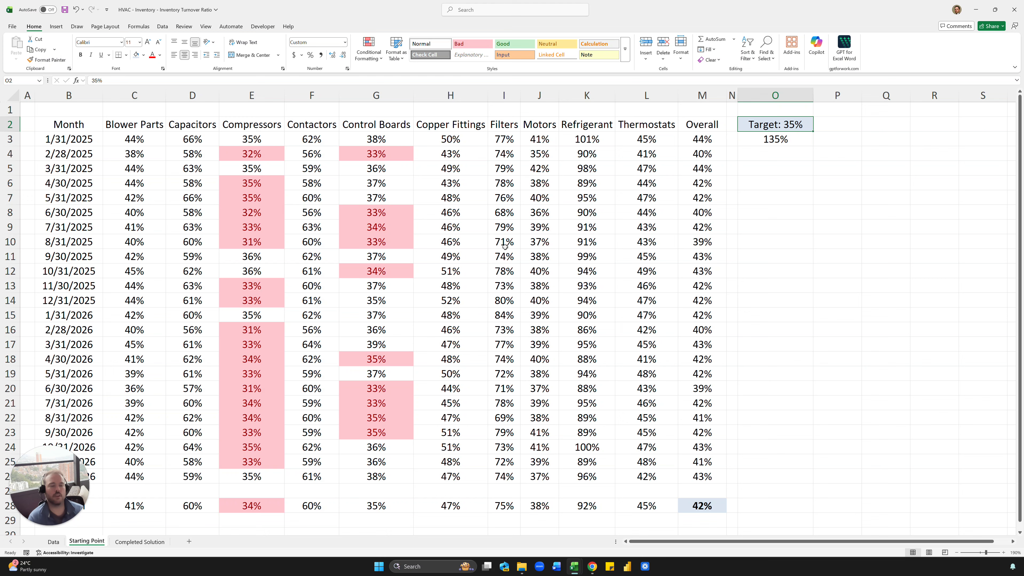
{"action": "key", "text": "Down"}
- Re-run the +O2+1 test in O3, then clear it and inspect the grid's monthly values
{"action": "type", "text": "+O2+1"}
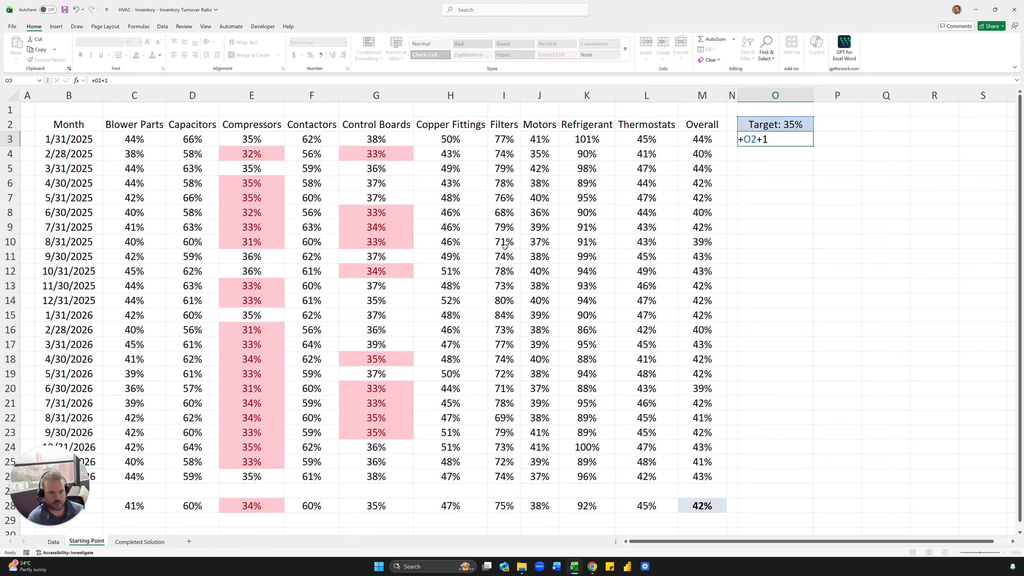
{"action": "key", "text": "ctrl+Return"}
{"action": "key", "text": "Delete"}
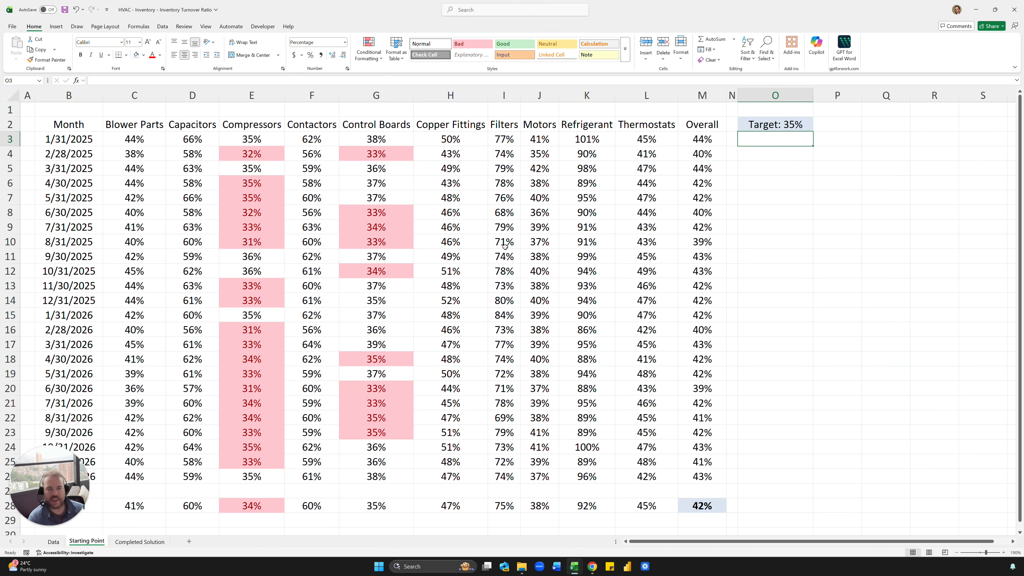
{"action": "left_click", "coordinate": [664, 197]}
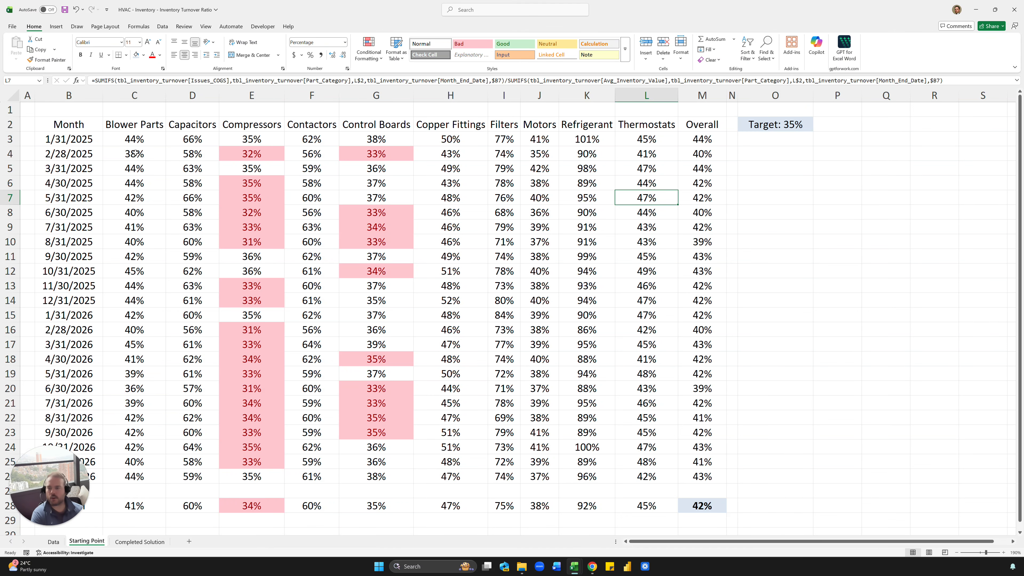
{"action": "left_click_drag", "start_coordinate": [135, 153], "coordinate": [682, 384]}
{"action": "left_click", "coordinate": [628, 334]}
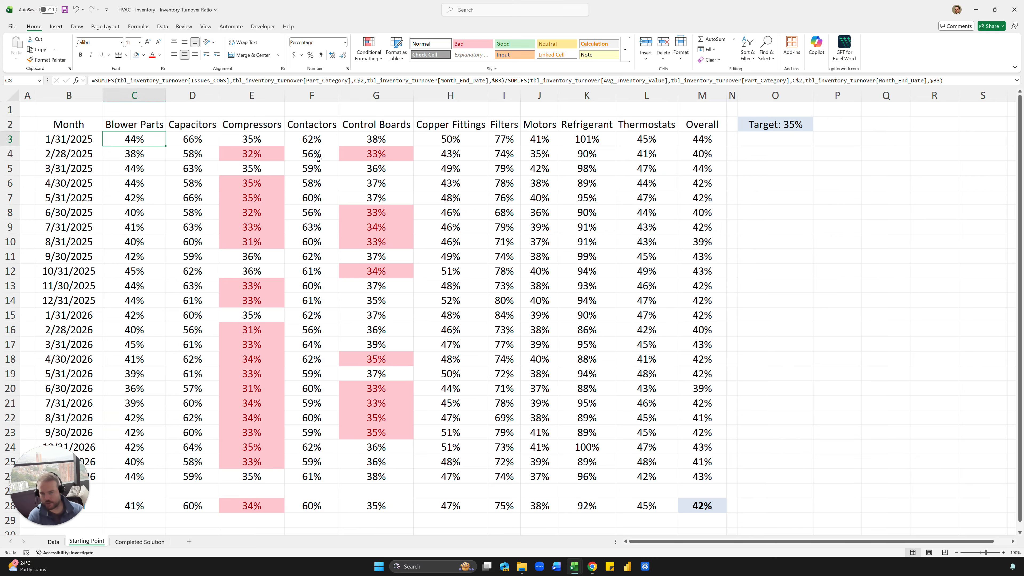
- Enter =30/O2 in O3, format it as a number, and round it to 86
{"action": "left_click", "coordinate": [763, 146]}
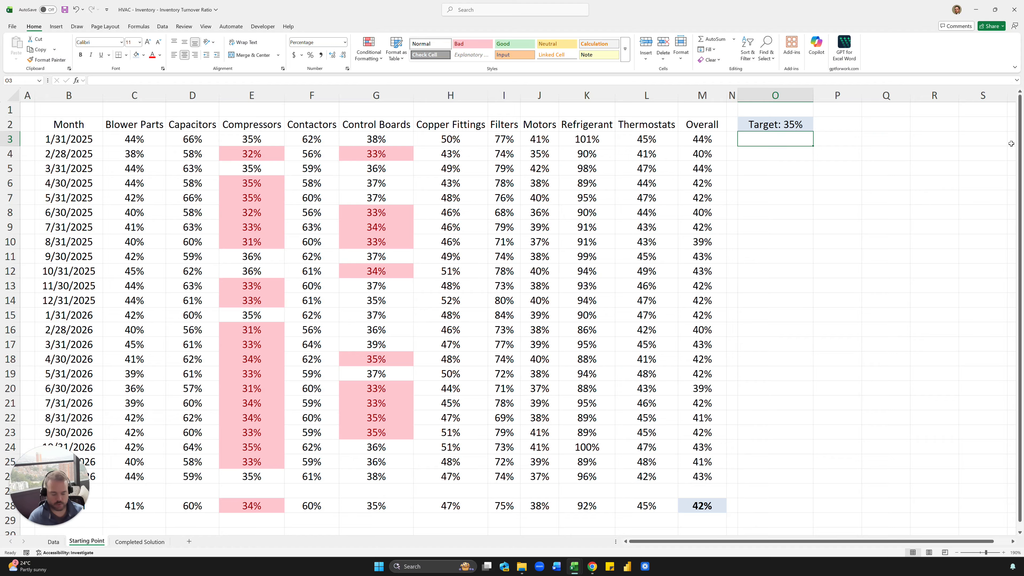
{"action": "type", "text": "=30/O2"}
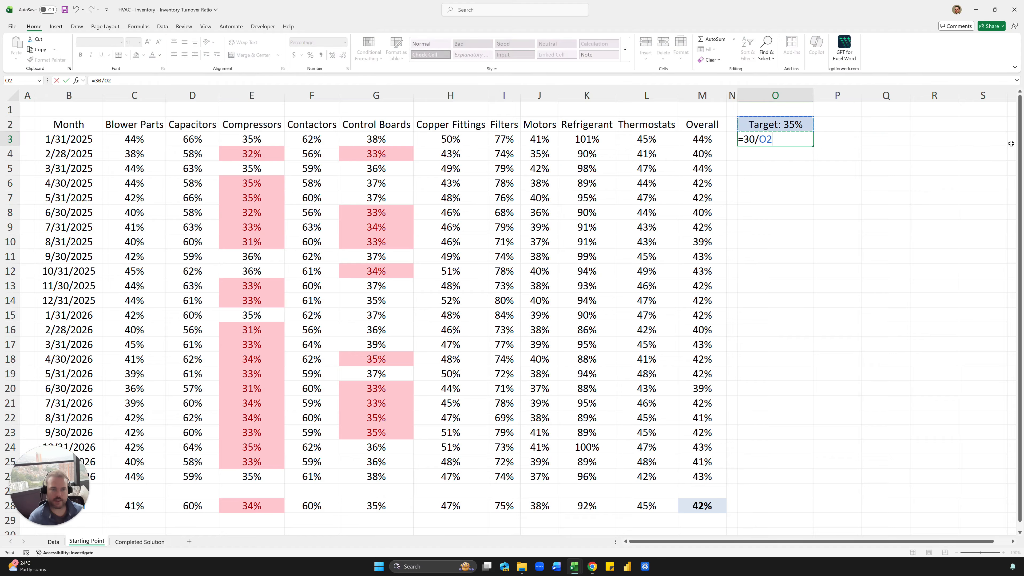
{"action": "key", "text": "ctrl+Return"}
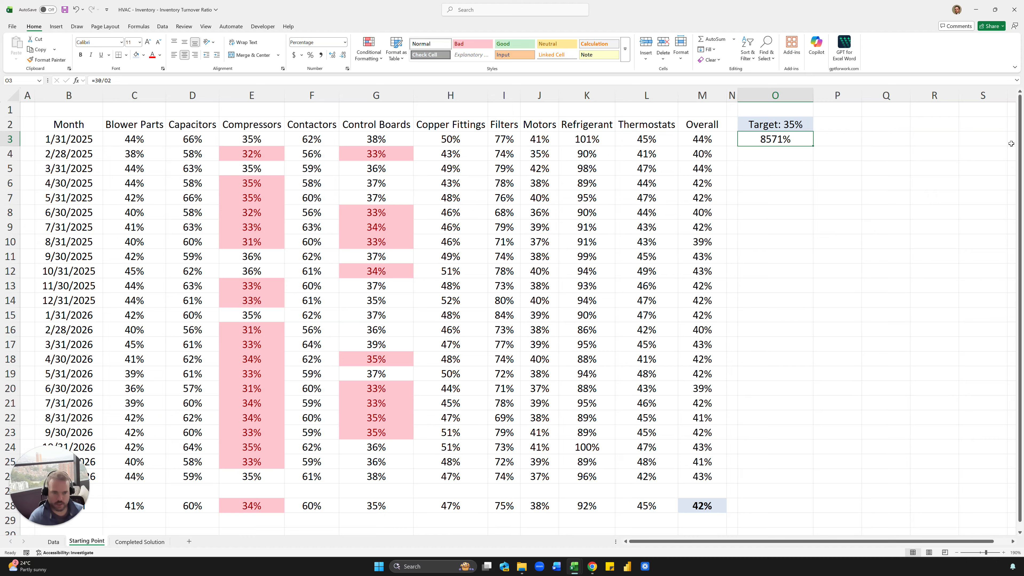
{"action": "key", "text": "ctrl+shift+1"}
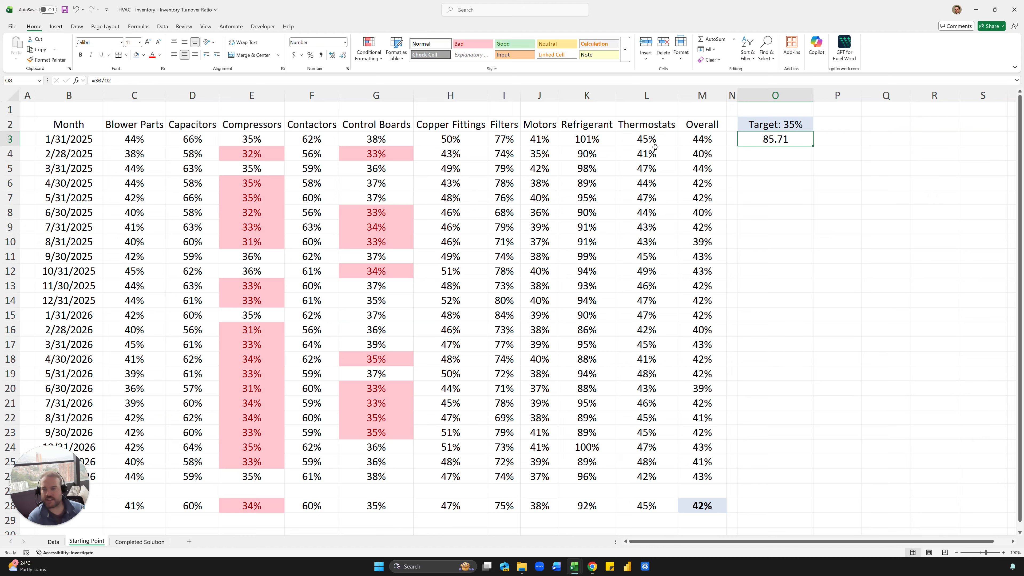
{"action": "left_click", "coordinate": [855, 154]}
{"action": "left_click", "coordinate": [788, 140]}
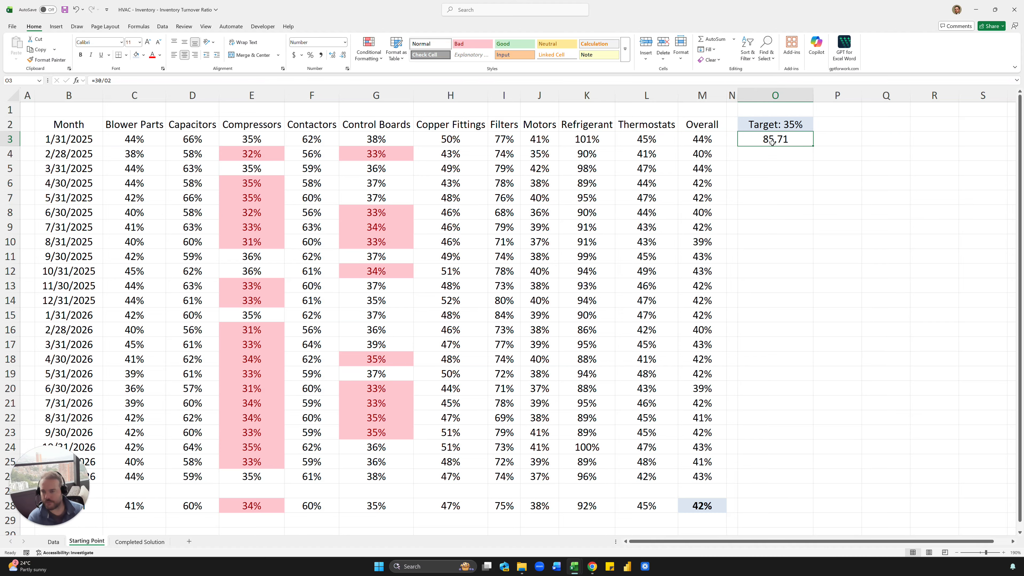
{"action": "left_click", "coordinate": [343, 58]}
{"action": "left_click", "coordinate": [342, 58]}
{"action": "left_click", "coordinate": [634, 172]}
{"action": "left_click", "coordinate": [271, 166]}
{"action": "left_click", "coordinate": [270, 157]}
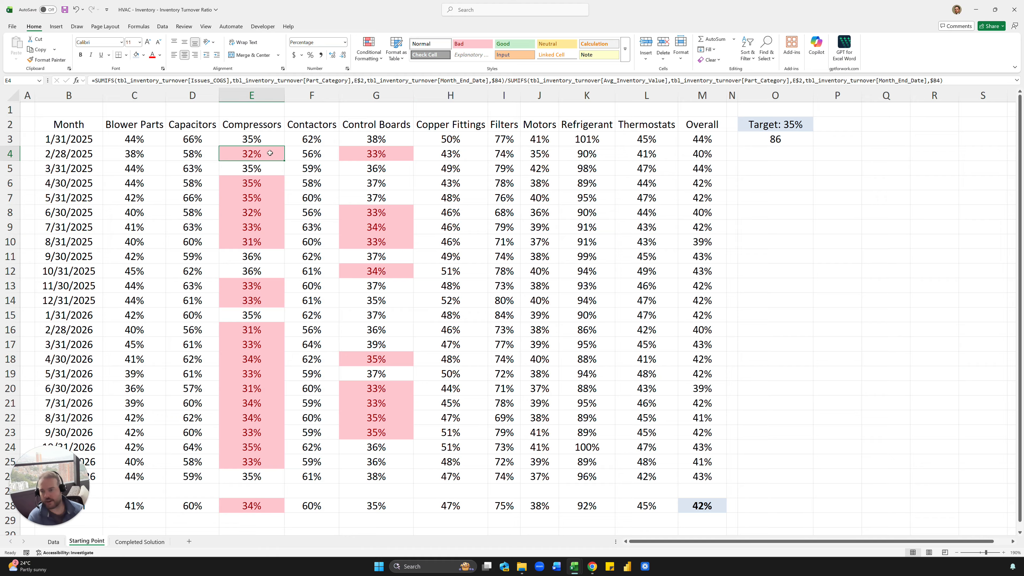
- Test the highlighting by changing the target in O2 to 32%
{"action": "left_click", "coordinate": [792, 126]}
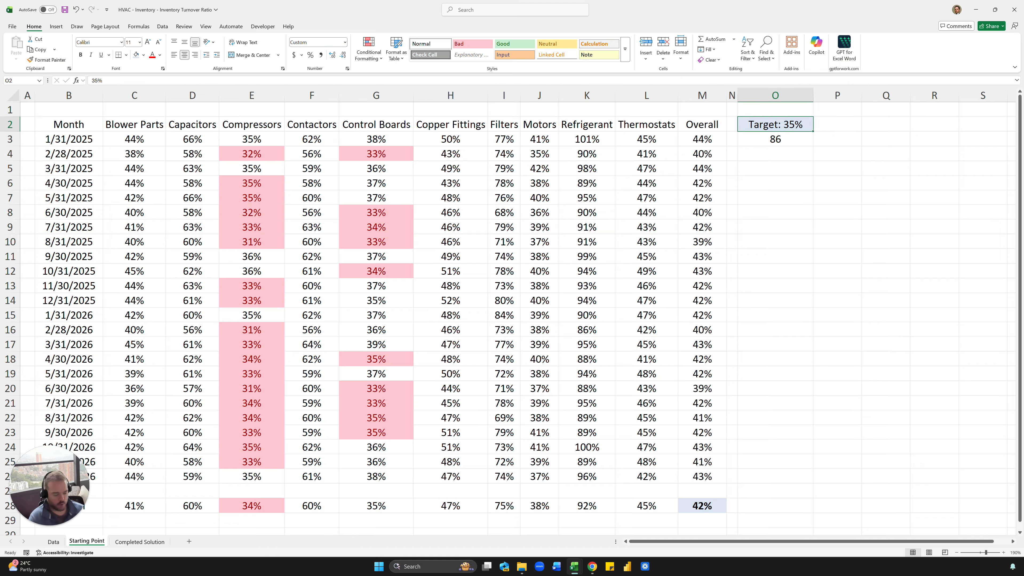
{"action": "type", "text": "32"}
{"action": "key", "text": "Return"}
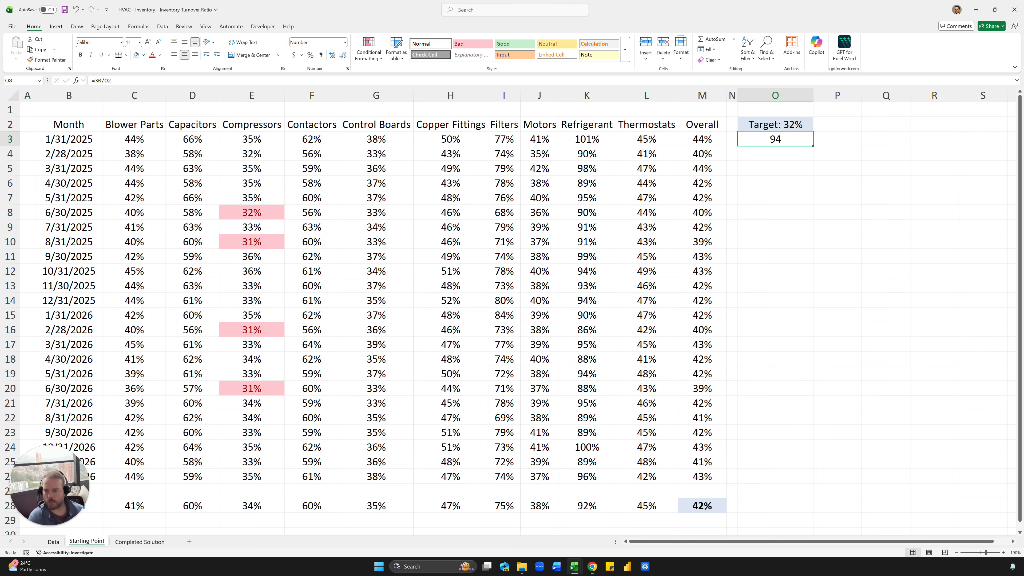
{"action": "left_click", "coordinate": [775, 125]}
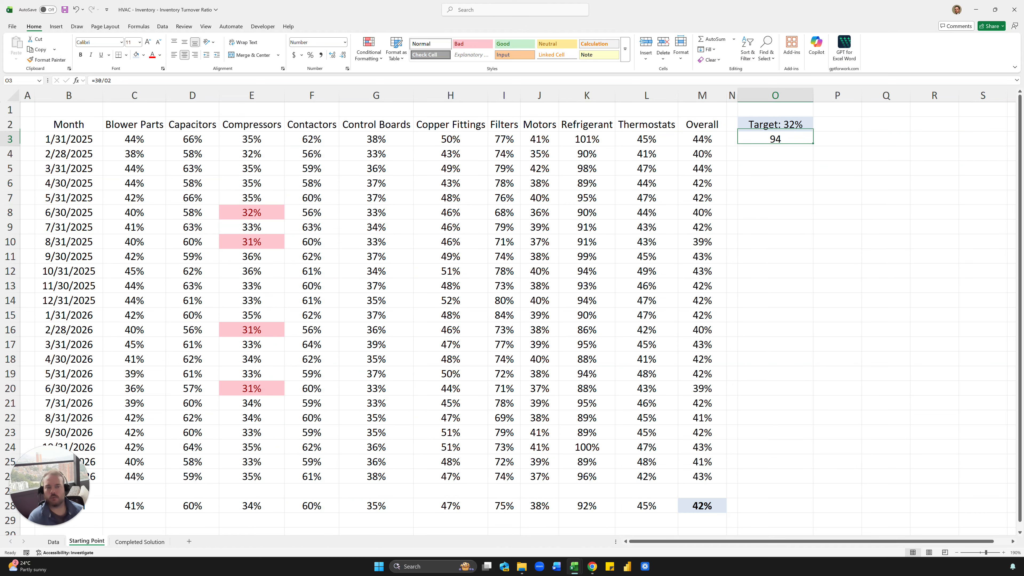
- Give O3 a one-decimal custom format followed by "Days in Inventory"
{"action": "left_click", "coordinate": [774, 139]}
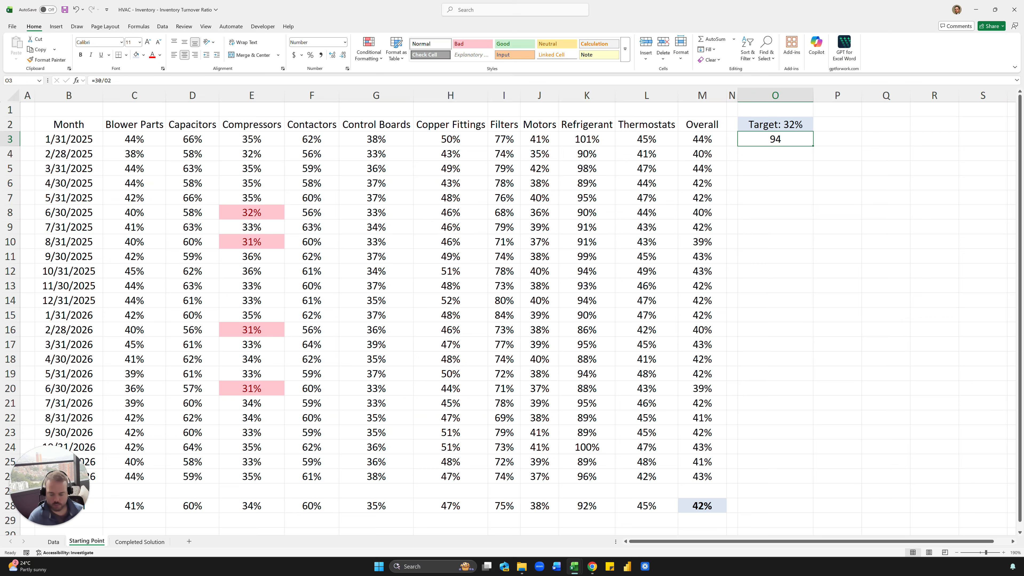
{"action": "key", "text": "ctrl+1"}
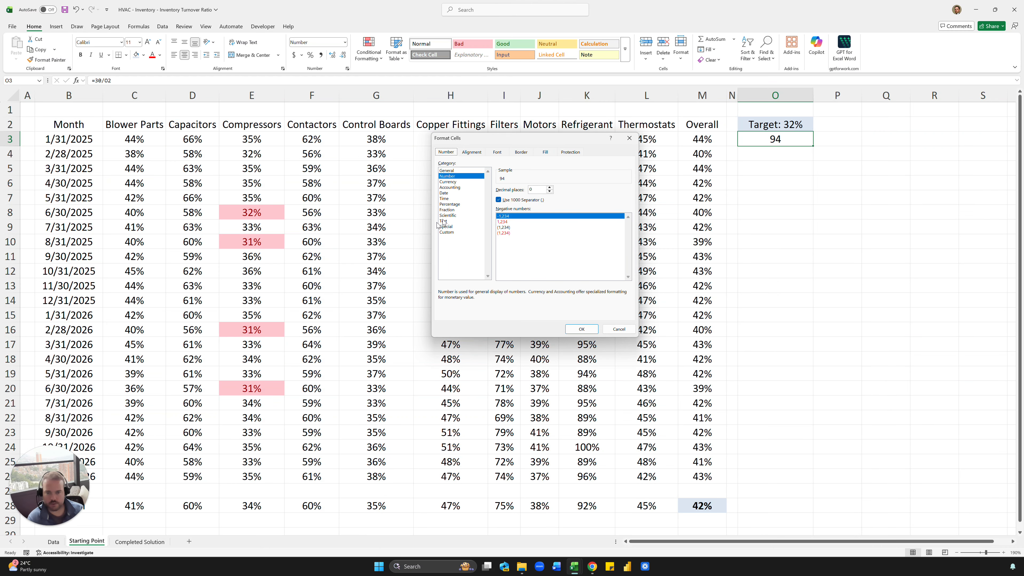
{"action": "left_click", "coordinate": [446, 232]}
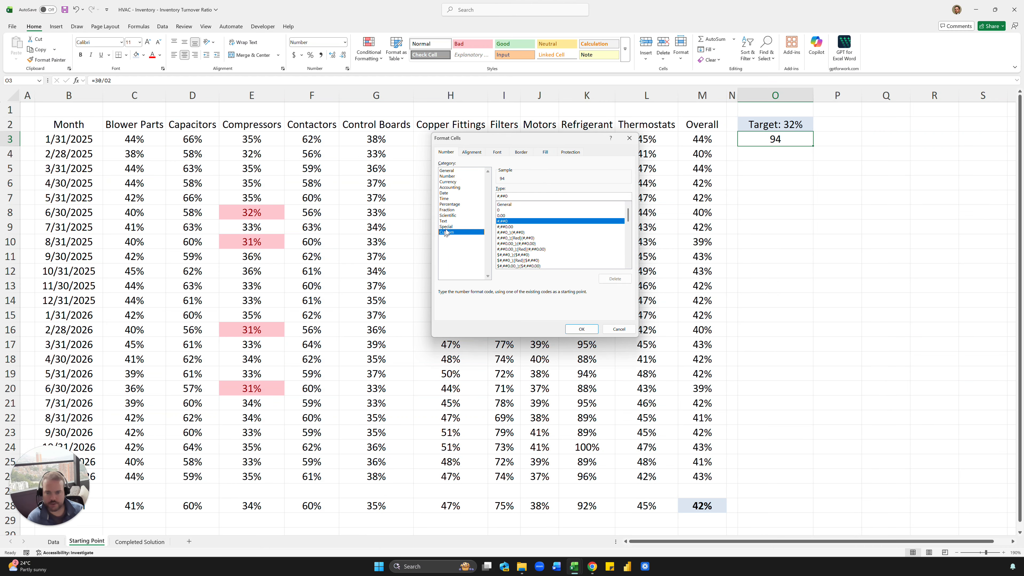
{"action": "left_click", "coordinate": [509, 210]}
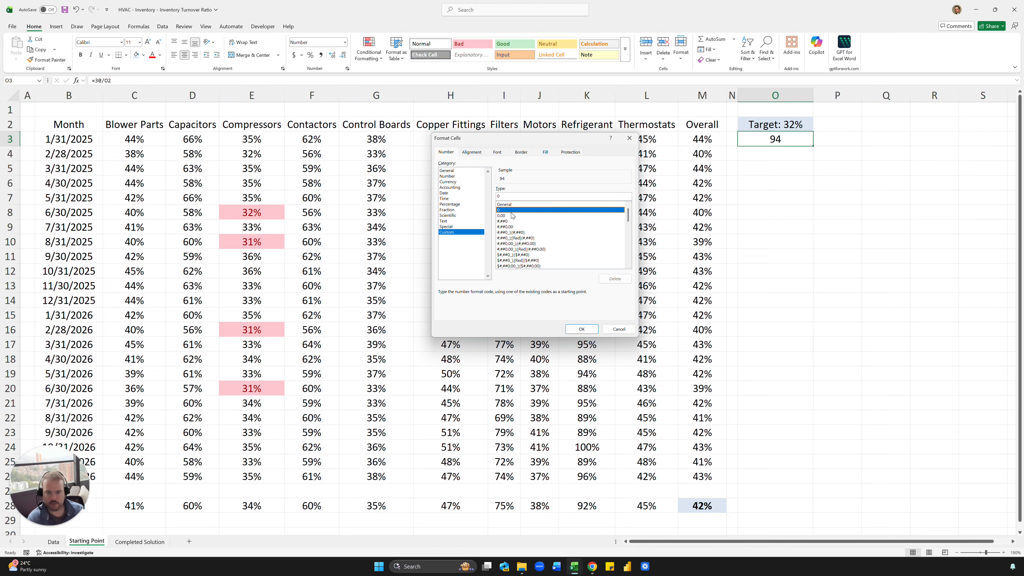
{"action": "left_click", "coordinate": [511, 216]}
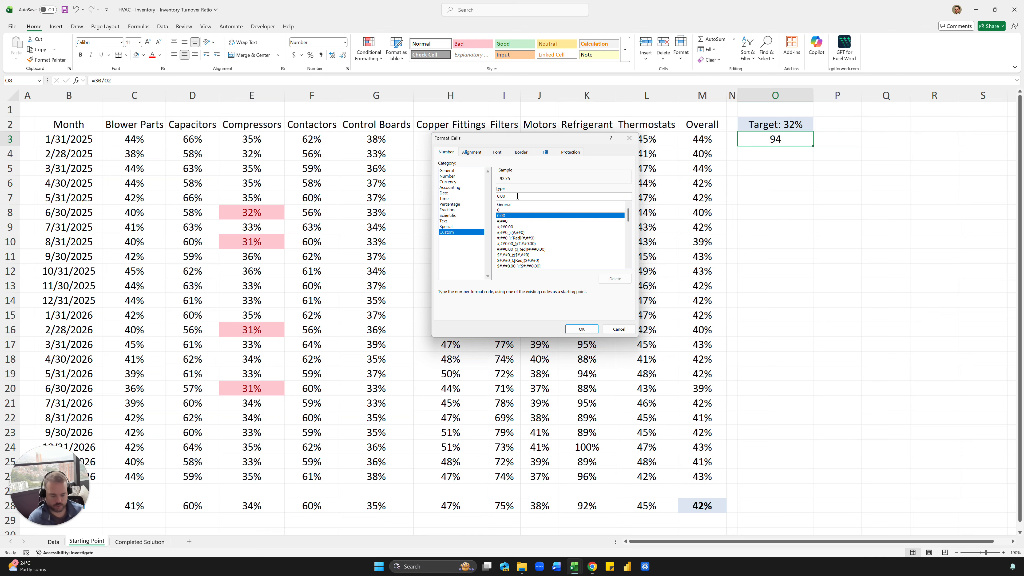
{"action": "key", "text": "BackSpace"}
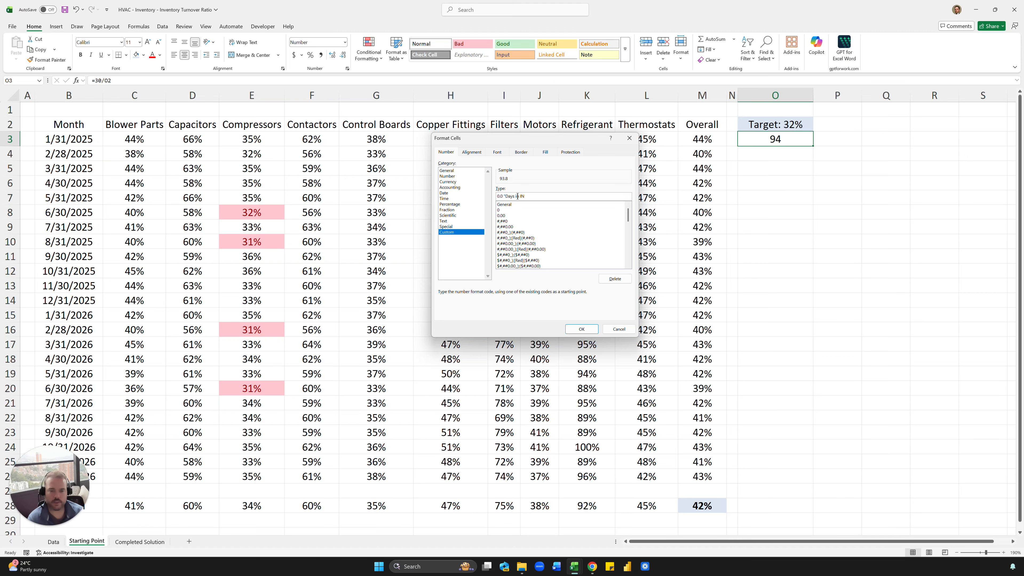
{"action": "type", "text": "\"Days in Inventory\""}
{"action": "key", "text": "Return"}
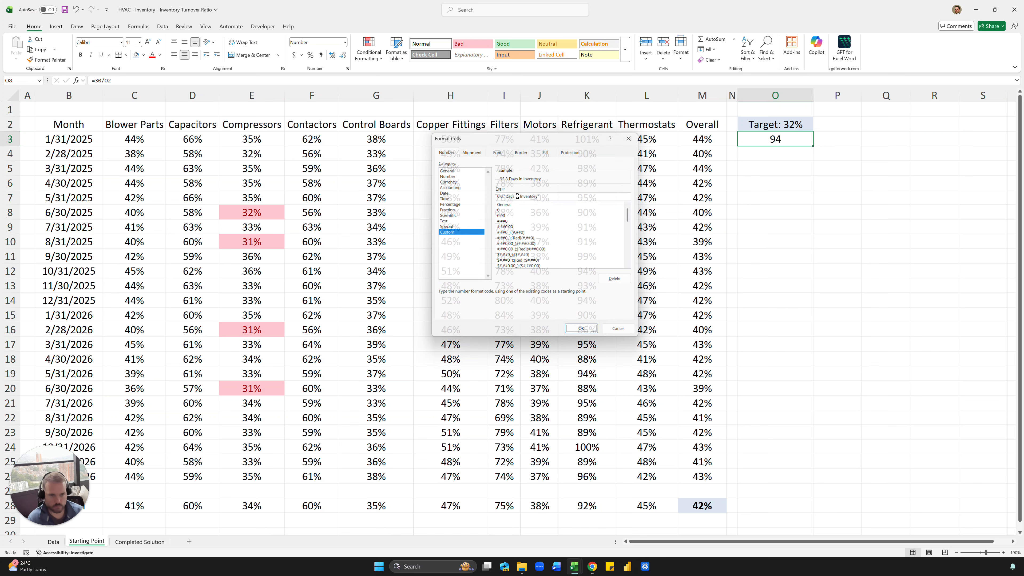
{"action": "key", "text": "Up"}
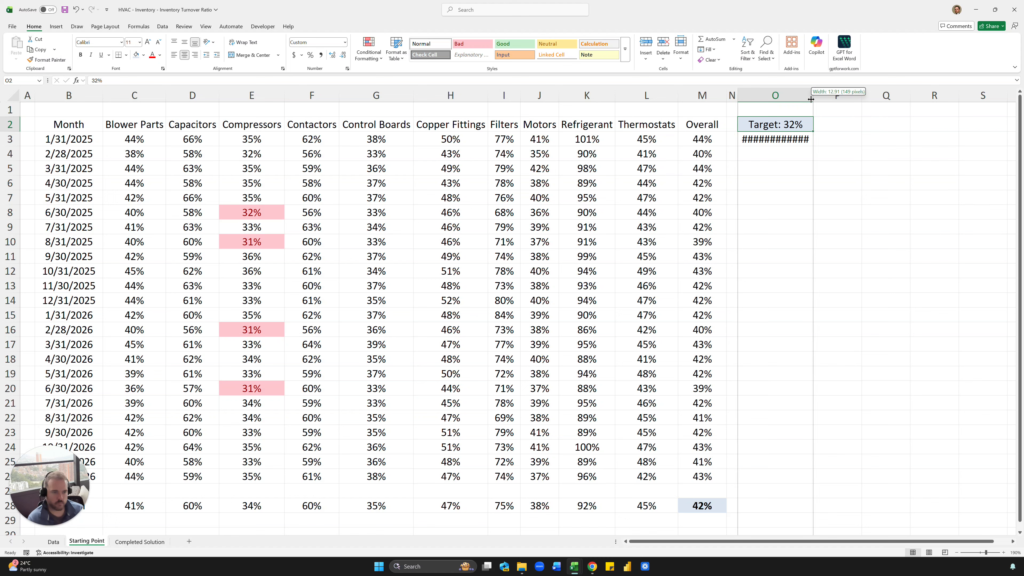
- Autofit column O to the labelled figure and restore the target to 35%
{"action": "double_click", "coordinate": [813, 95]}
{"action": "left_click", "coordinate": [802, 162]}
{"action": "left_click", "coordinate": [805, 138]}
{"action": "left_click", "coordinate": [818, 127]}
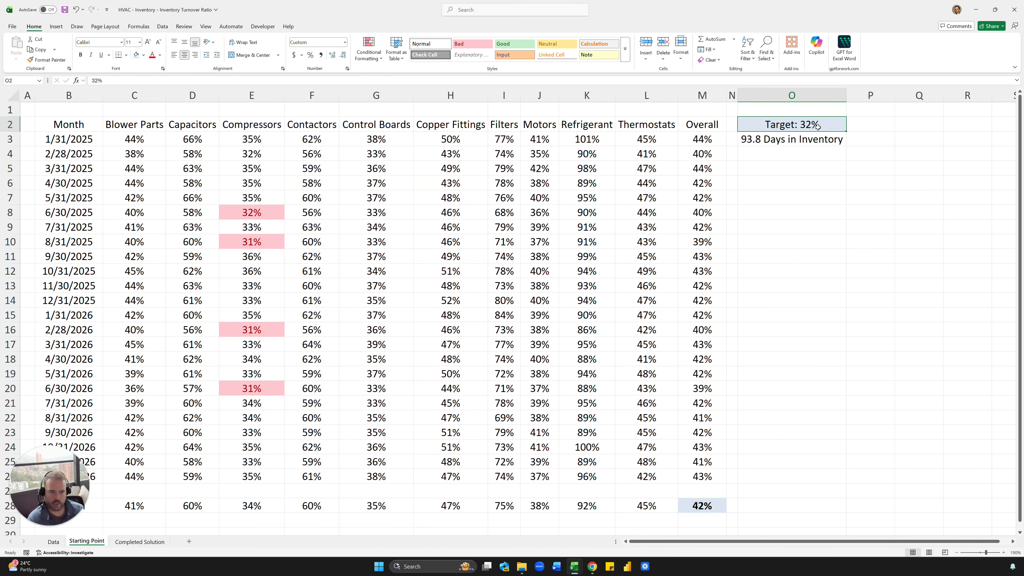
{"action": "type", "text": "35%"}
{"action": "key", "text": "Return"}
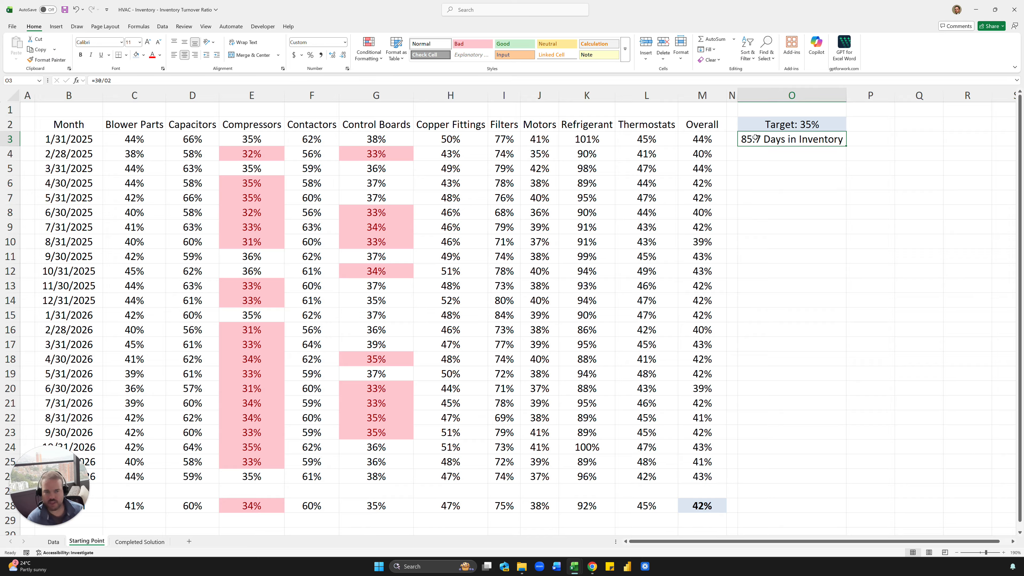
- Remove the decimal so O3 reads 86 Days in Inventory as a whole number
{"action": "key", "text": "ctrl+1"}
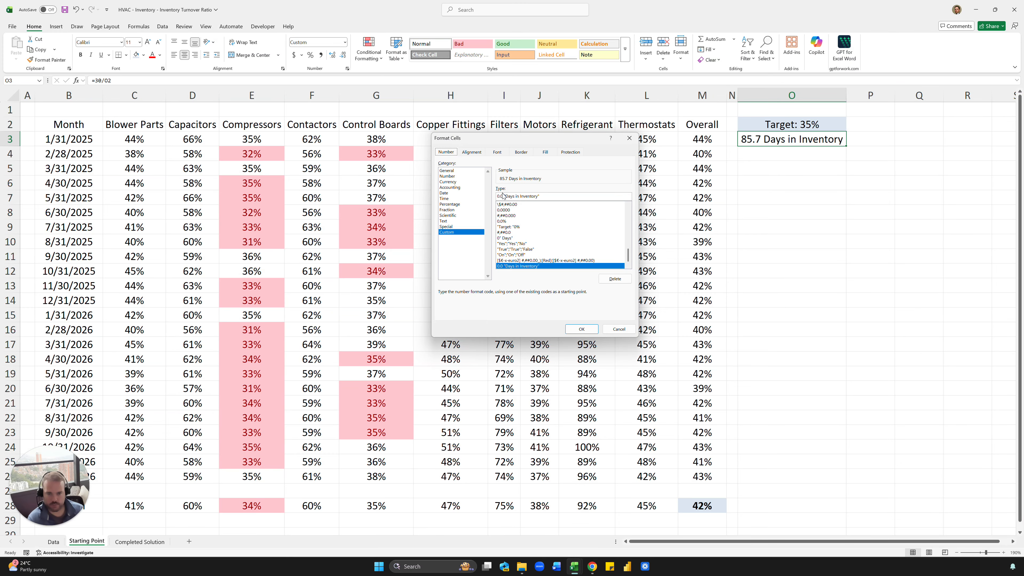
{"action": "left_click", "coordinate": [504, 196]}
{"action": "key", "text": "BackSpace"}
{"action": "key", "text": "BackSpace"}
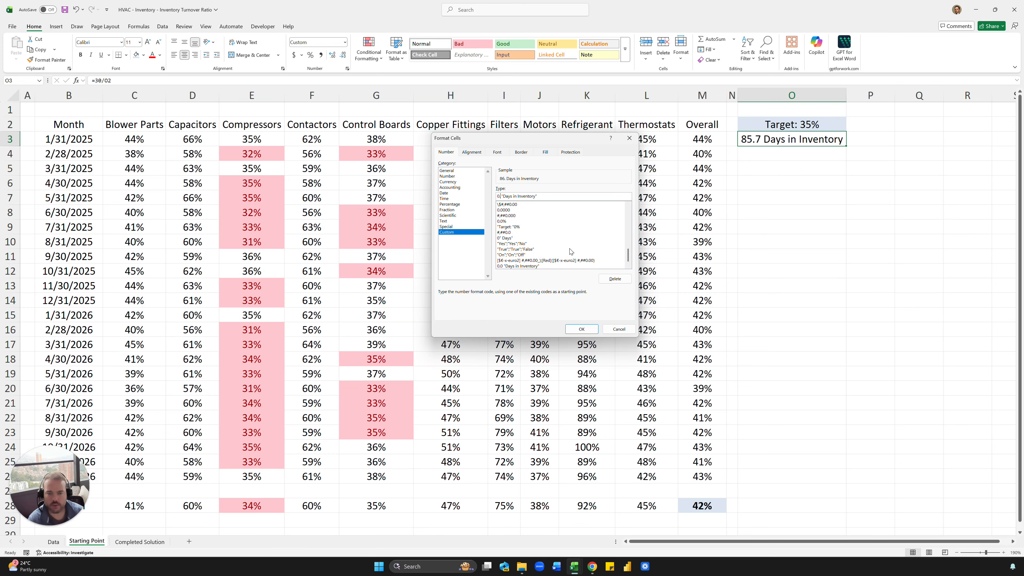
{"action": "left_click", "coordinate": [584, 330]}
{"action": "left_click", "coordinate": [899, 211]}
{"action": "left_click", "coordinate": [810, 126]}
{"action": "left_click", "coordinate": [812, 149]}
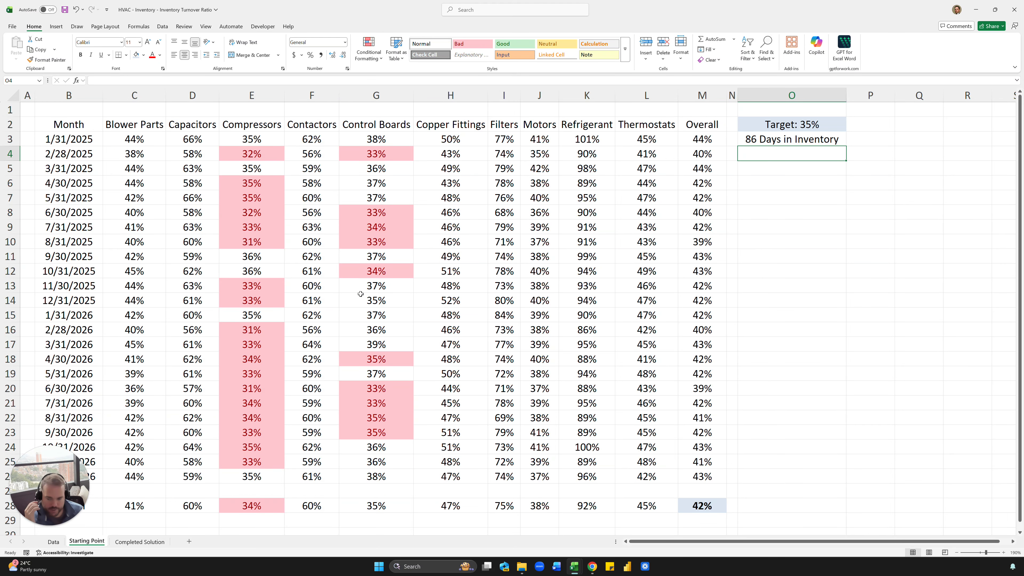
- Enter the contact e-mail address as a link in an empty cell below the grid
{"action": "scroll", "coordinate": [360, 295], "scroll_direction": "down", "scroll_amount": 6}
{"action": "left_click", "coordinate": [320, 316]}
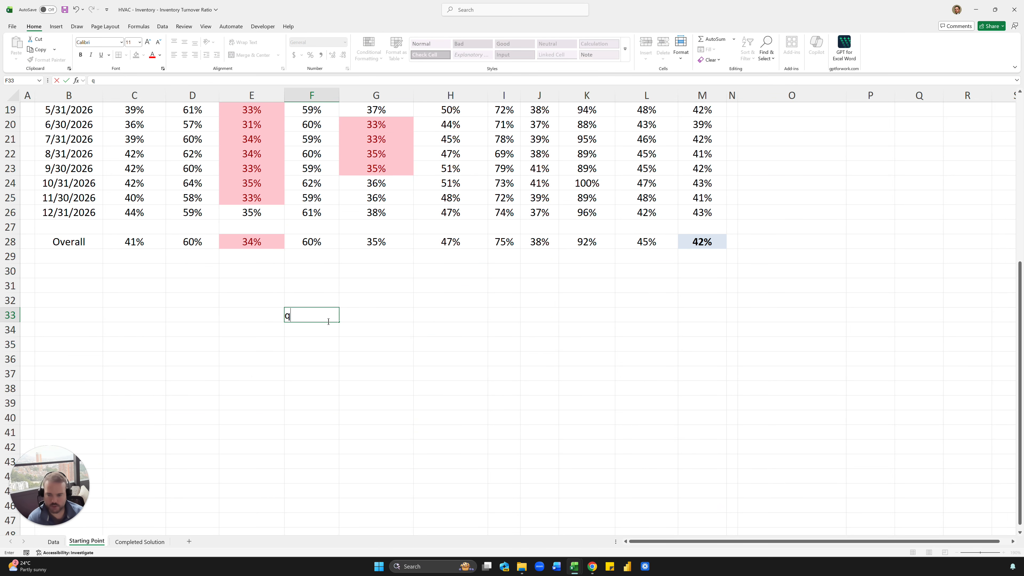
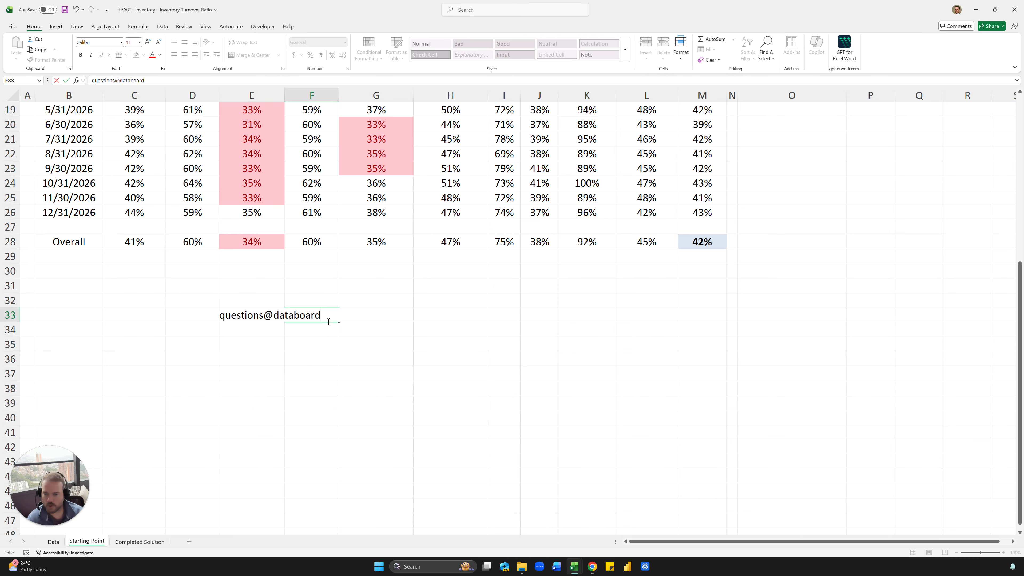
{"action": "key", "text": "Return"}
{"action": "scroll", "coordinate": [331, 324], "scroll_direction": "up", "scroll_amount": 4}
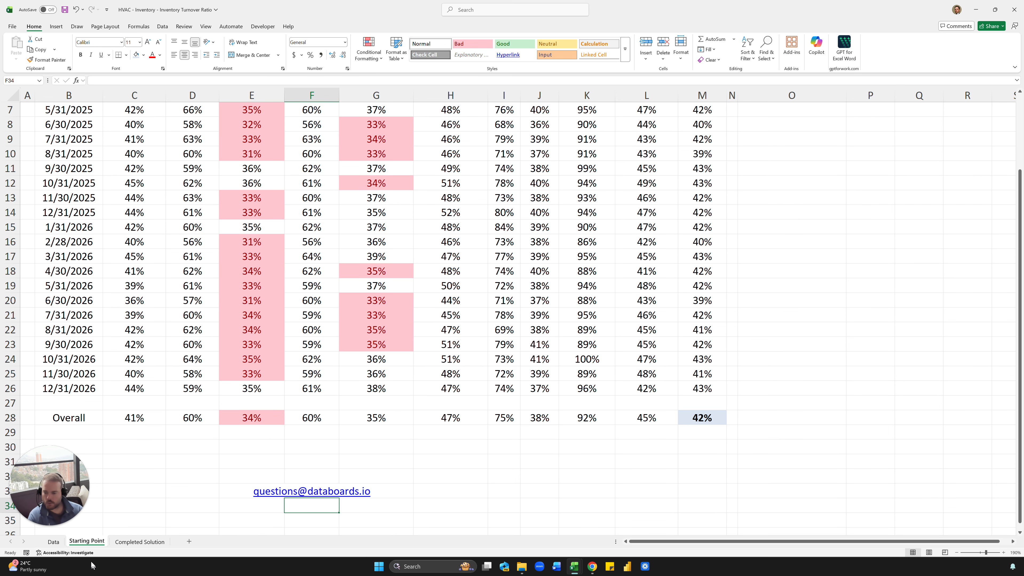
- Switch to the Data sheet and browse its inventory table
{"action": "left_click", "coordinate": [53, 542]}
{"action": "scroll", "coordinate": [299, 314], "scroll_direction": "left", "scroll_amount": 5}
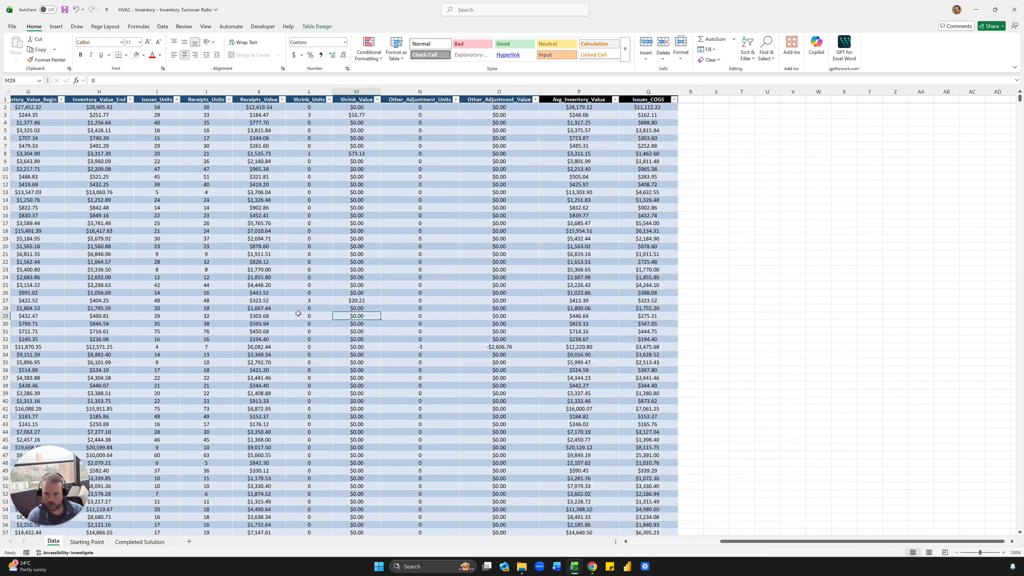
{"action": "scroll", "coordinate": [298, 314], "scroll_direction": "left", "scroll_amount": 2}
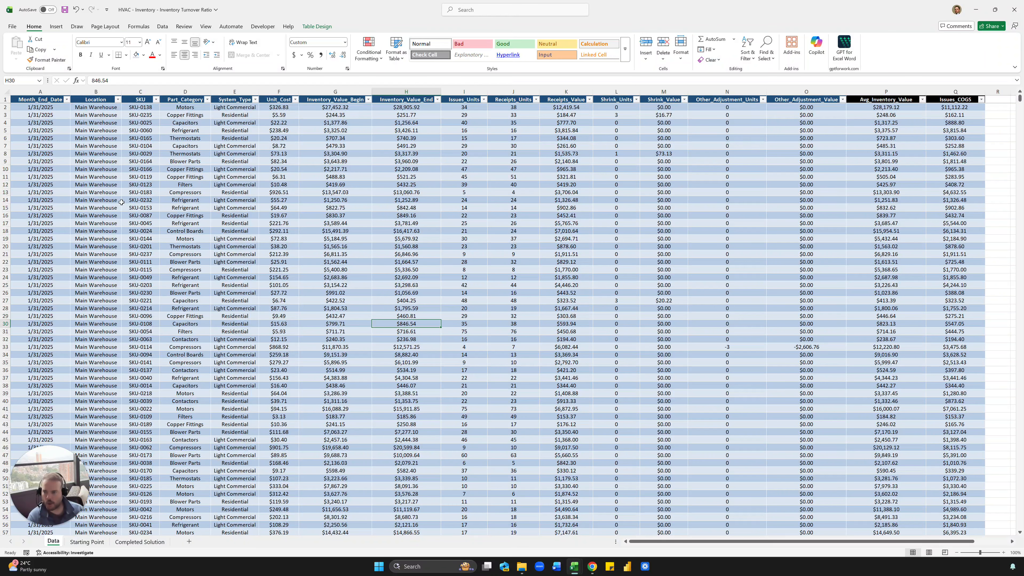
{"action": "left_click_drag", "start_coordinate": [96, 177], "coordinate": [867, 401]}
{"action": "left_click", "coordinate": [822, 364]}
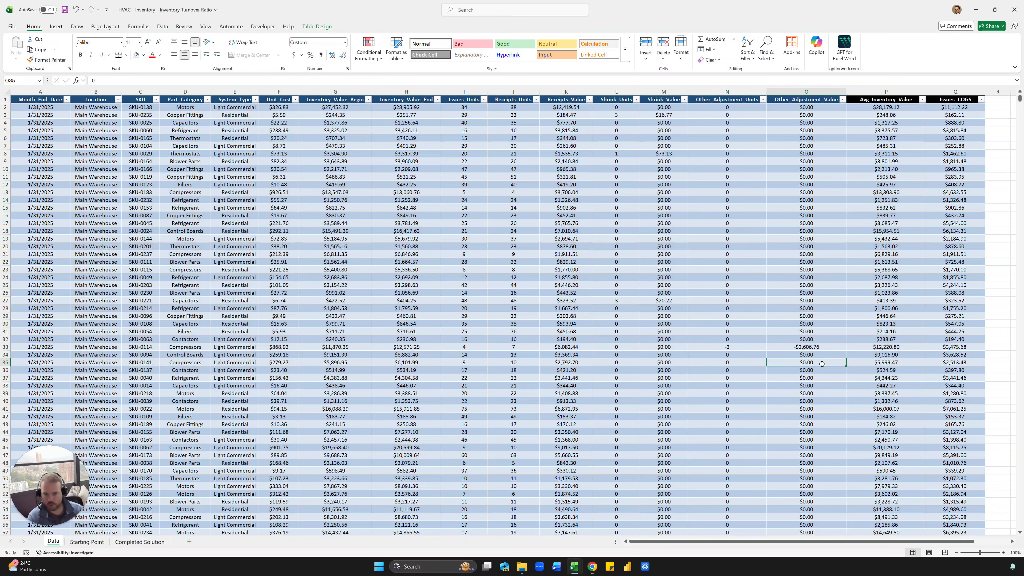